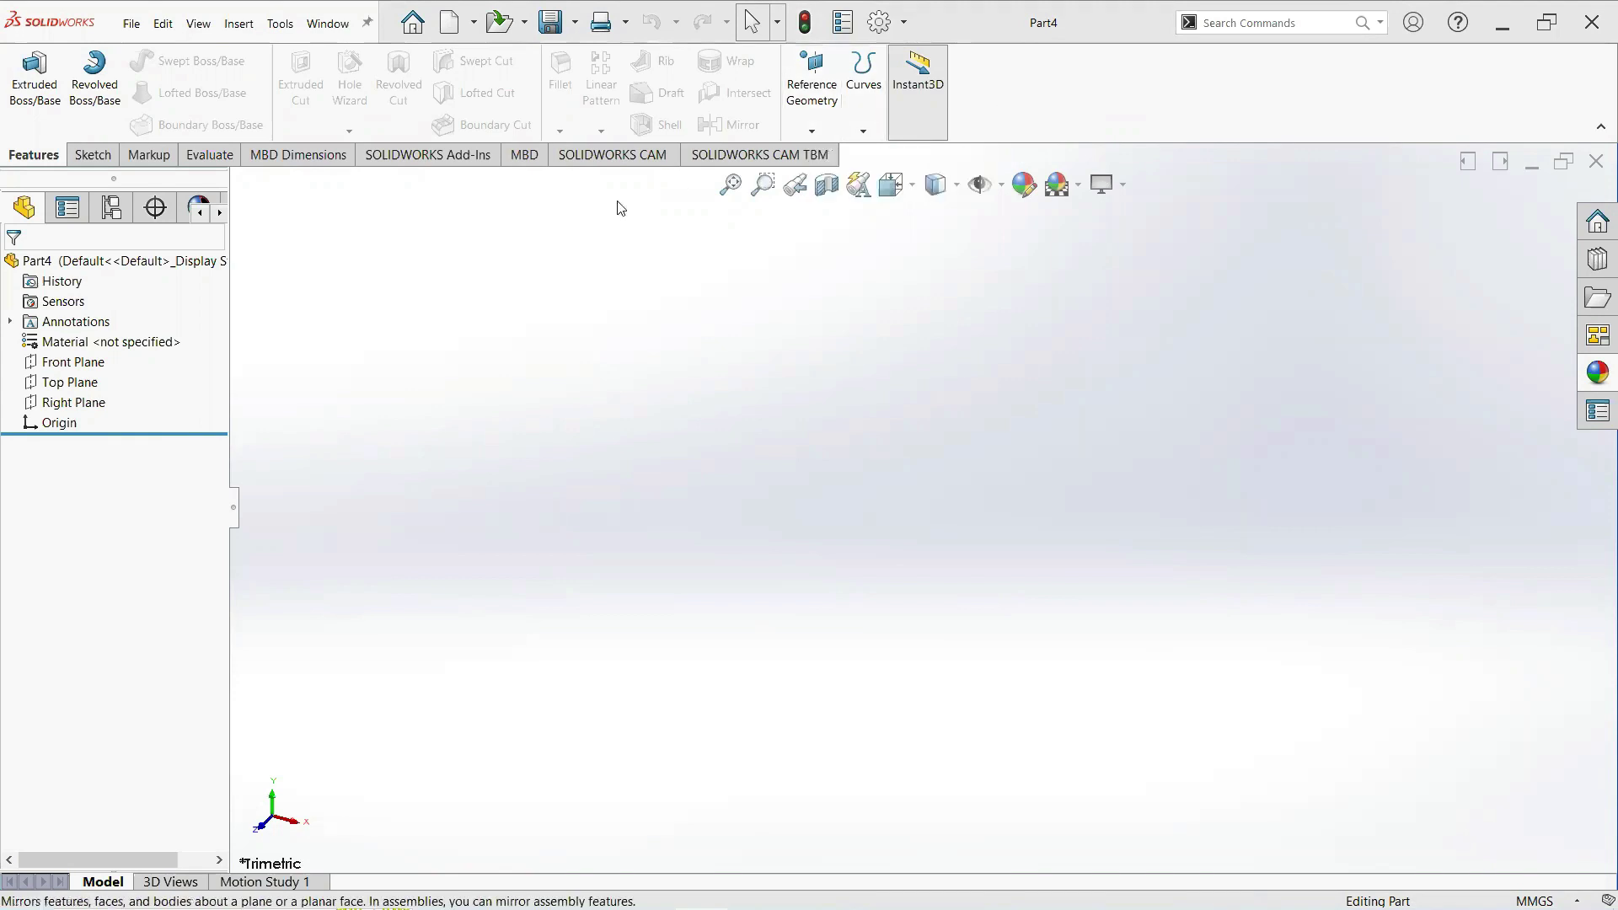
# - Sketch a circle about 79 mm in diameter on the Top Plane, centred on the origin
pyautogui.click(90, 390)
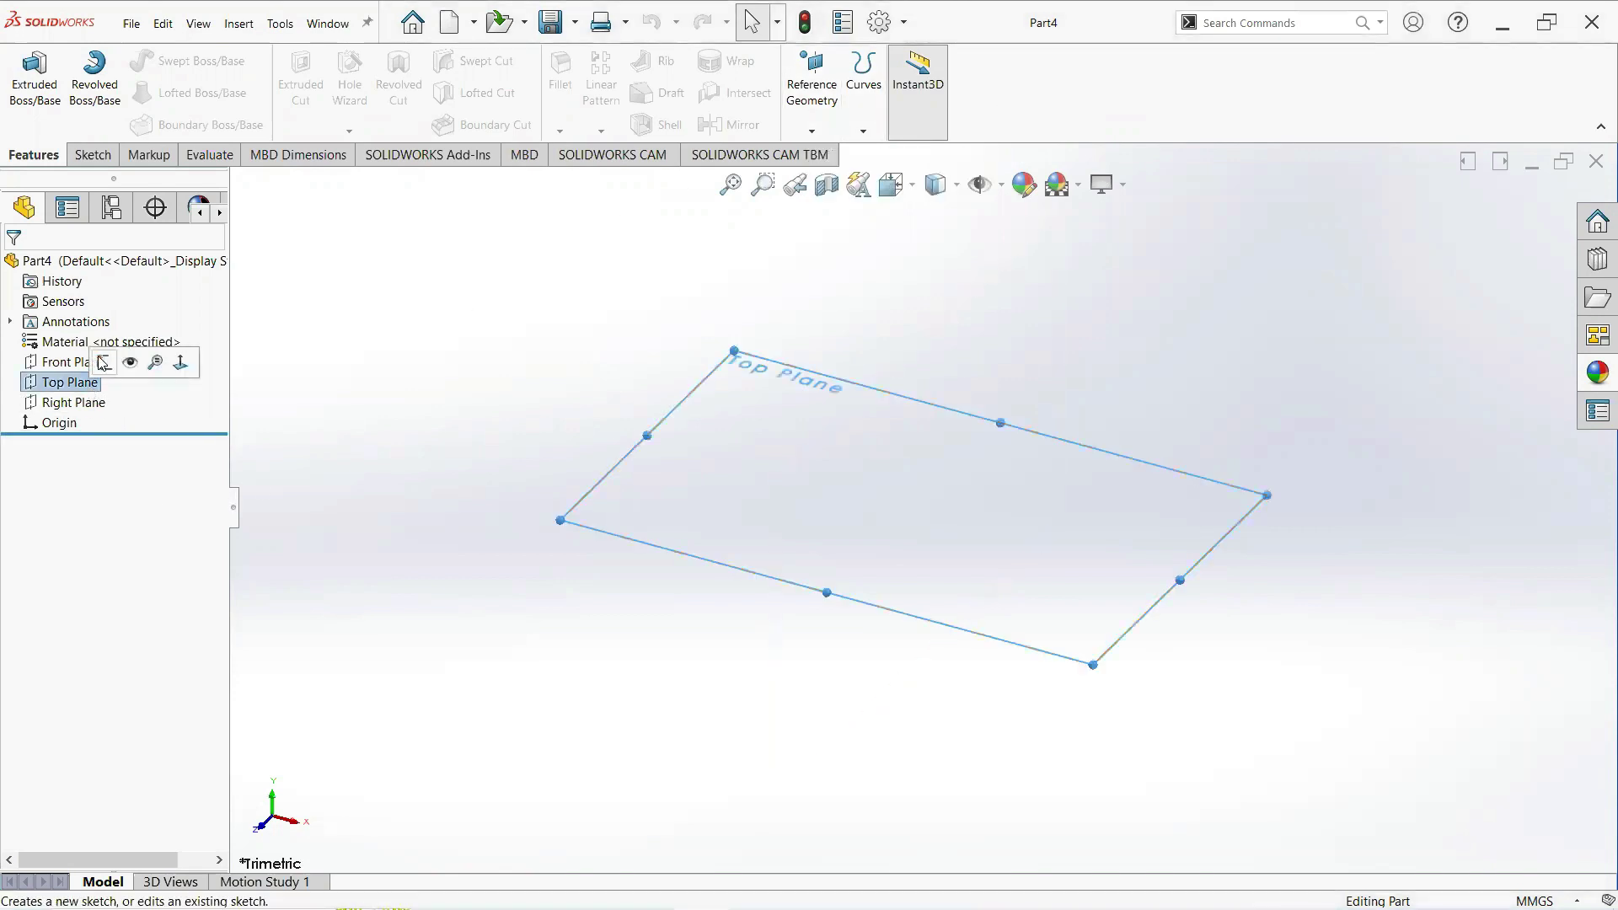
pyautogui.click(102, 359)
pyautogui.scroll(1, 686, 337)
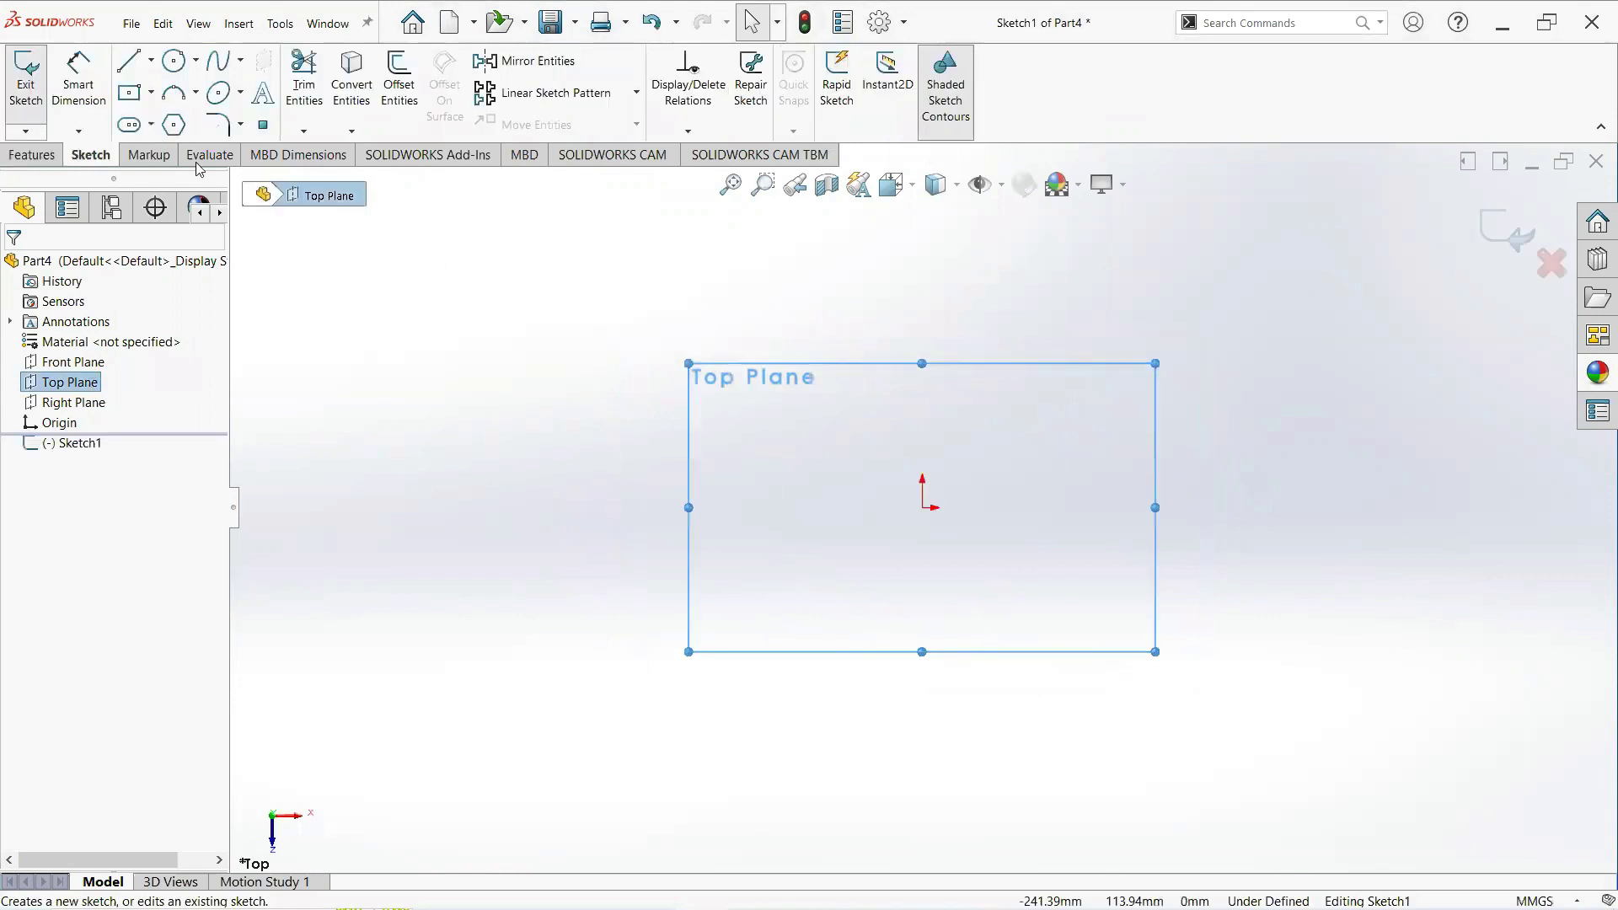
pyautogui.click(177, 59)
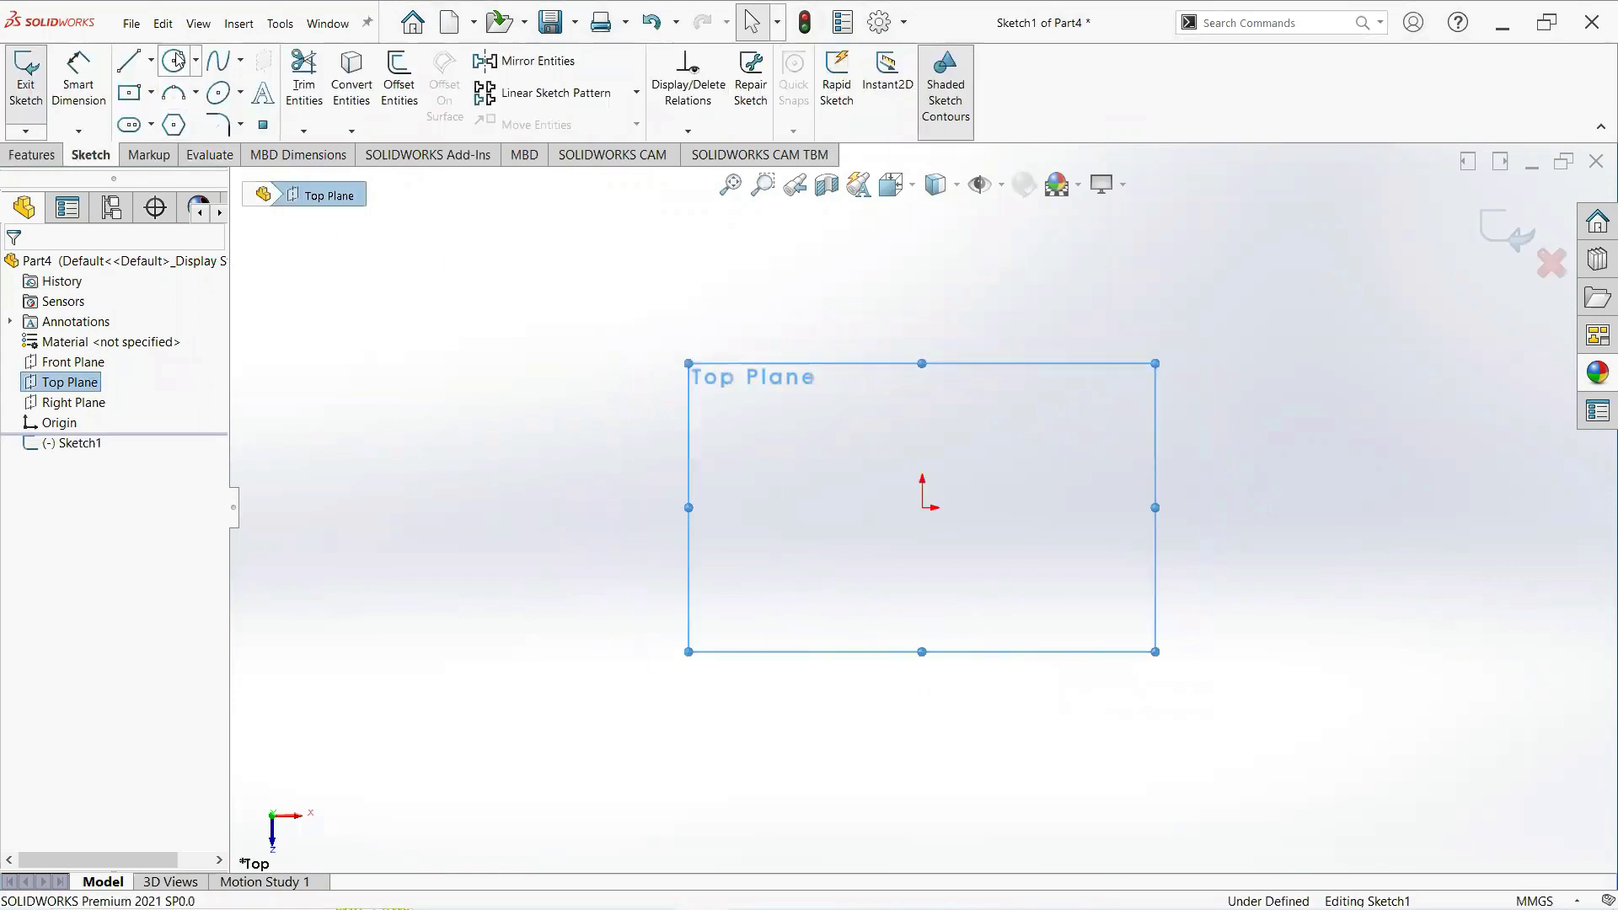
pyautogui.click(925, 509)
pyautogui.click(973, 424)
pyautogui.rightClick(968, 346)
pyautogui.click(1020, 426)
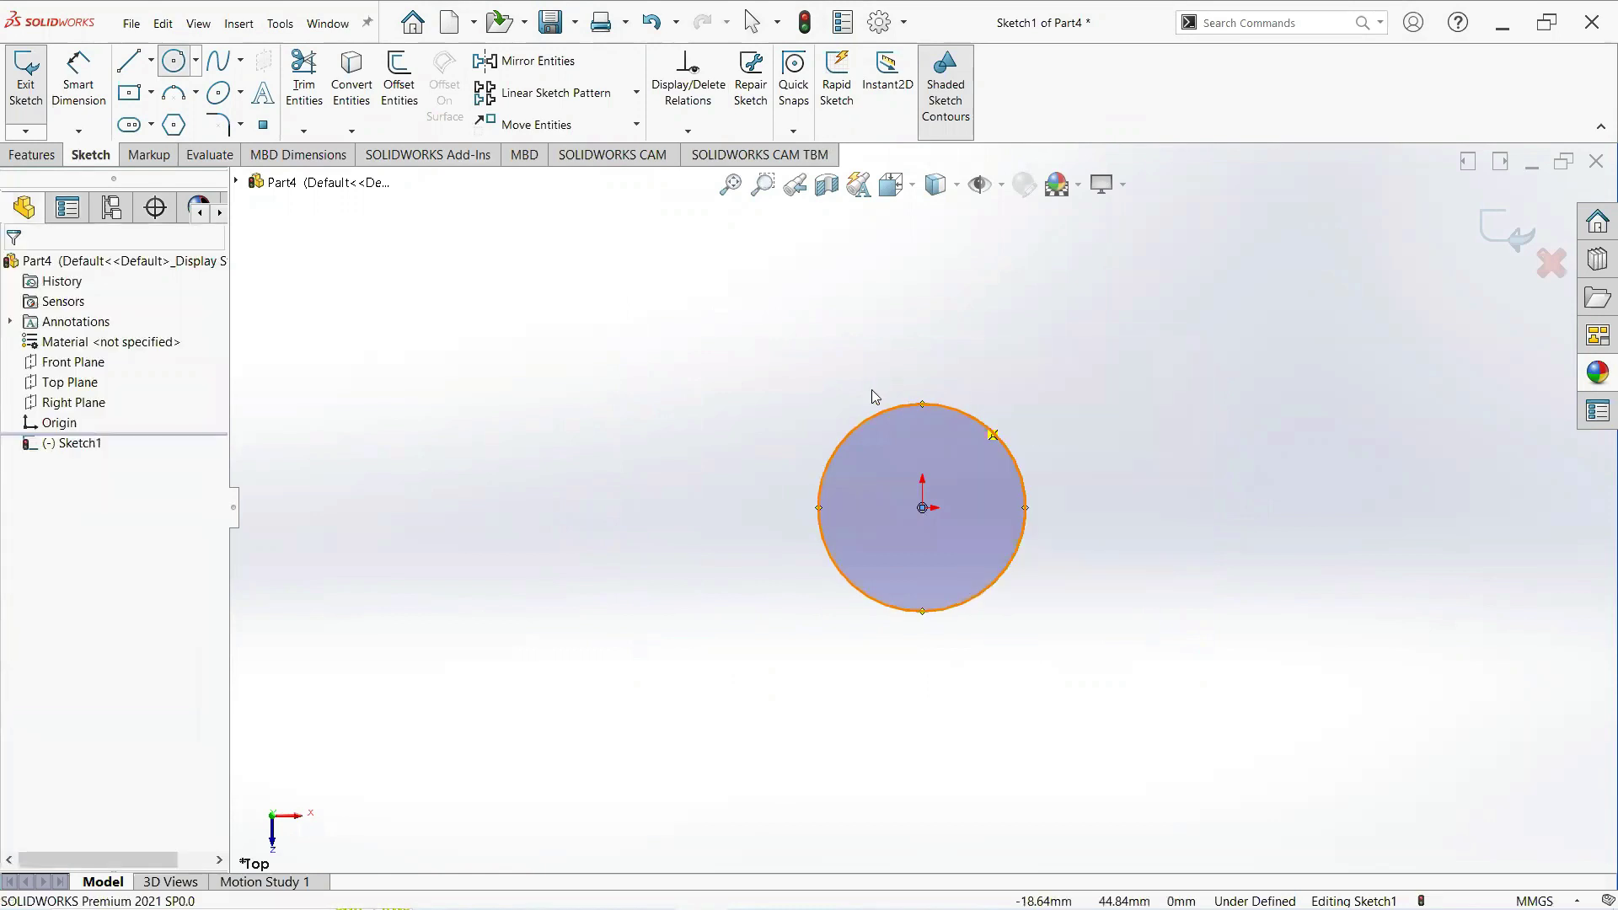
# - Dimension the circle's diameter and set it to 60 mm
pyautogui.click(89, 103)
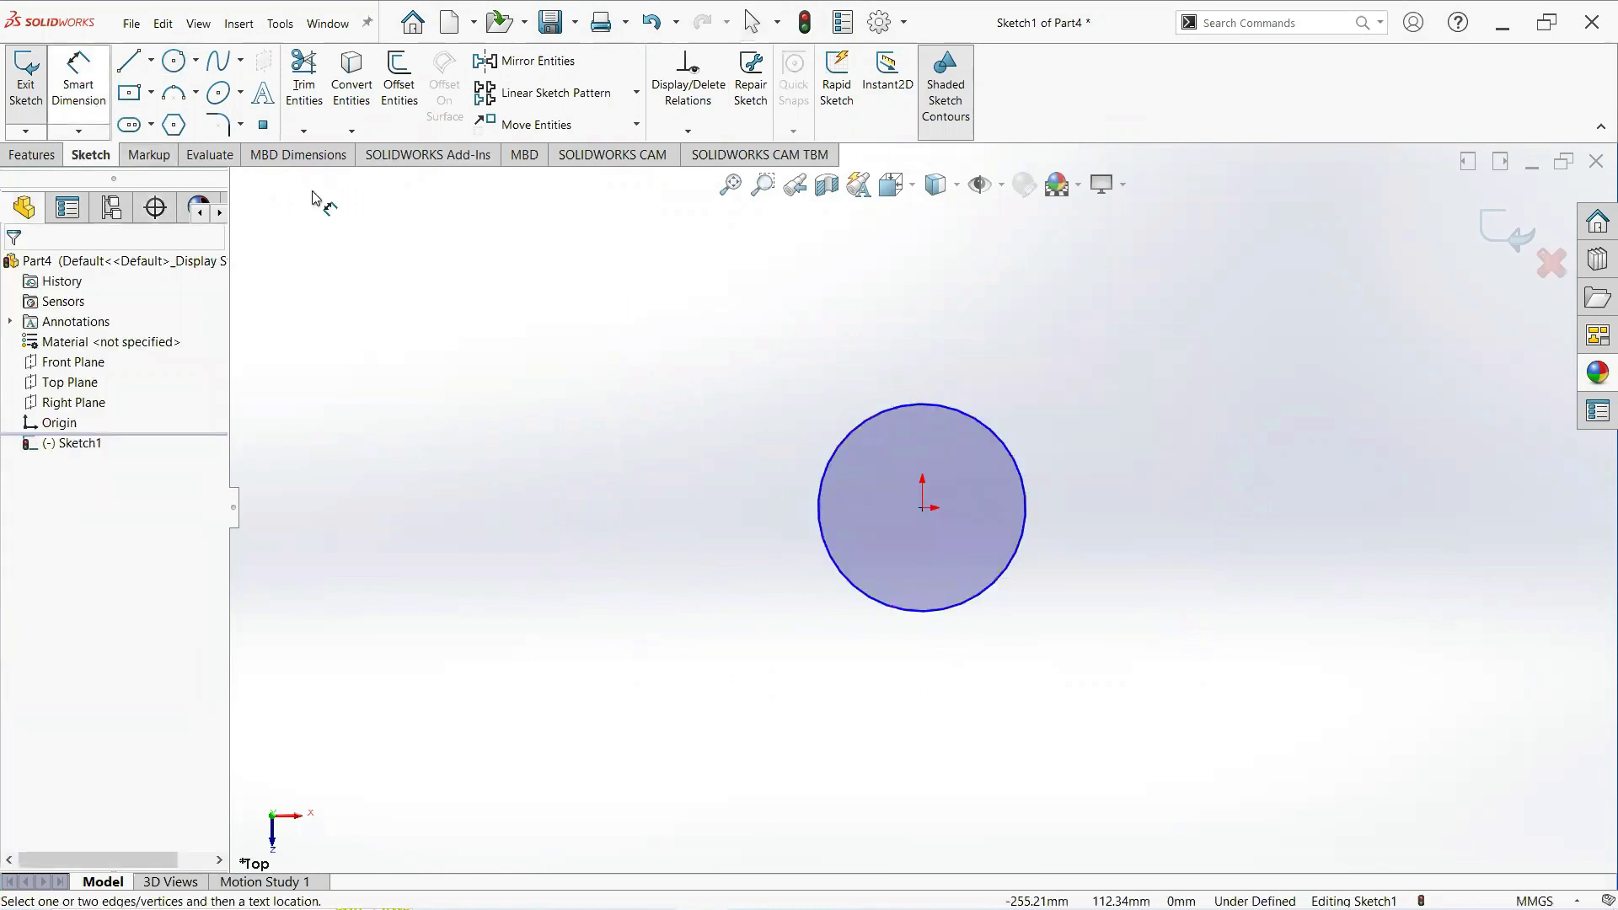
pyautogui.click(860, 437)
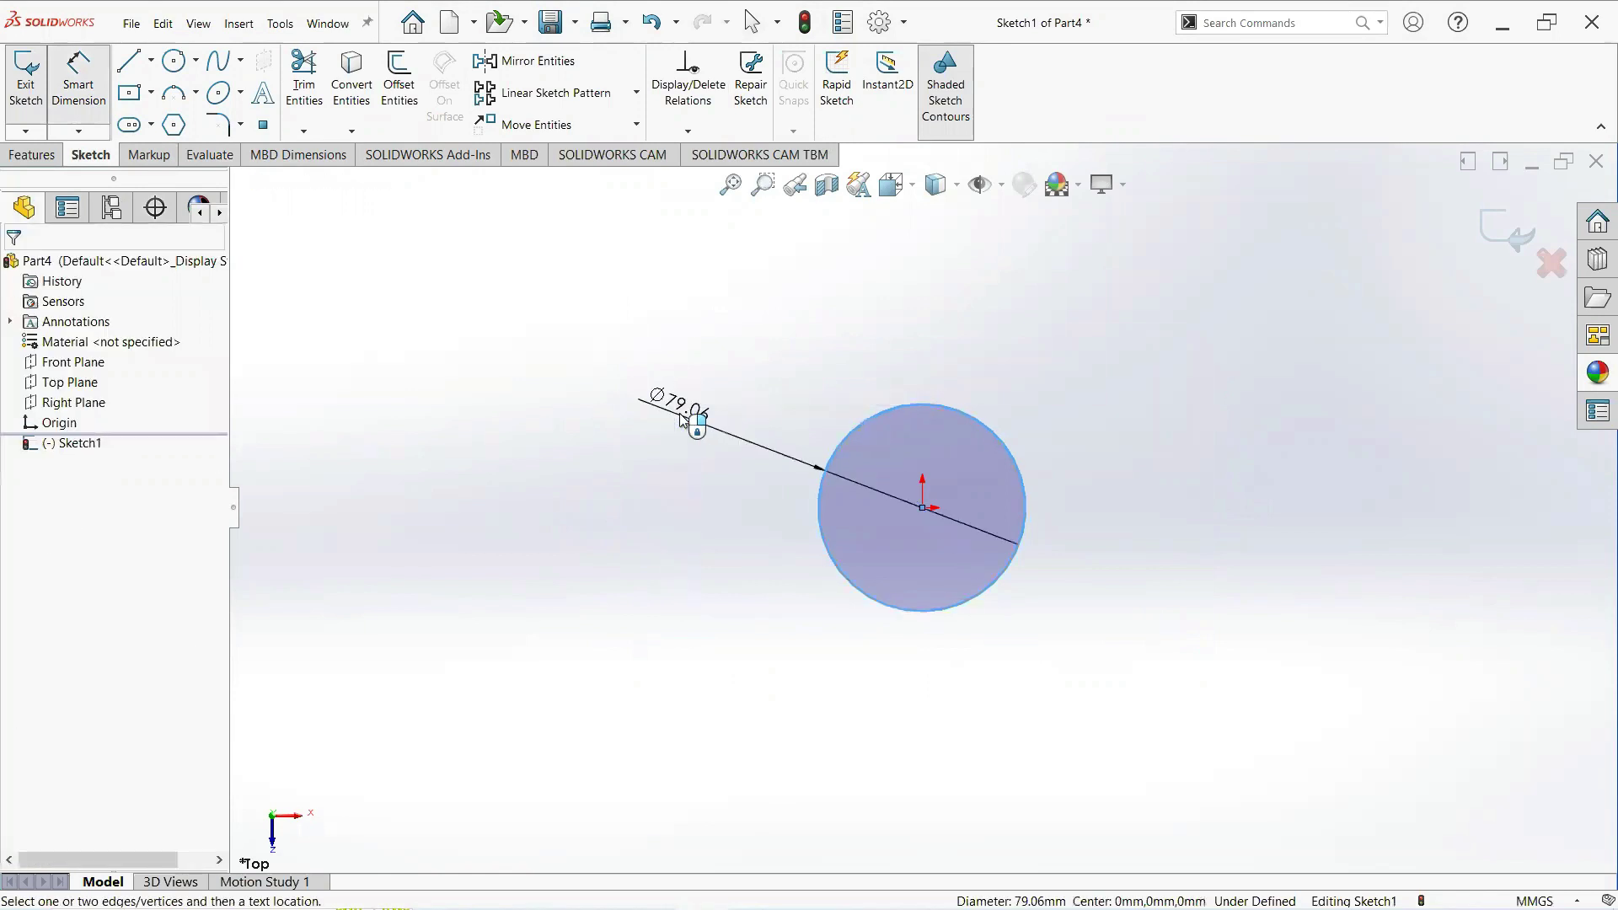
pyautogui.click(754, 413)
pyautogui.write('60')
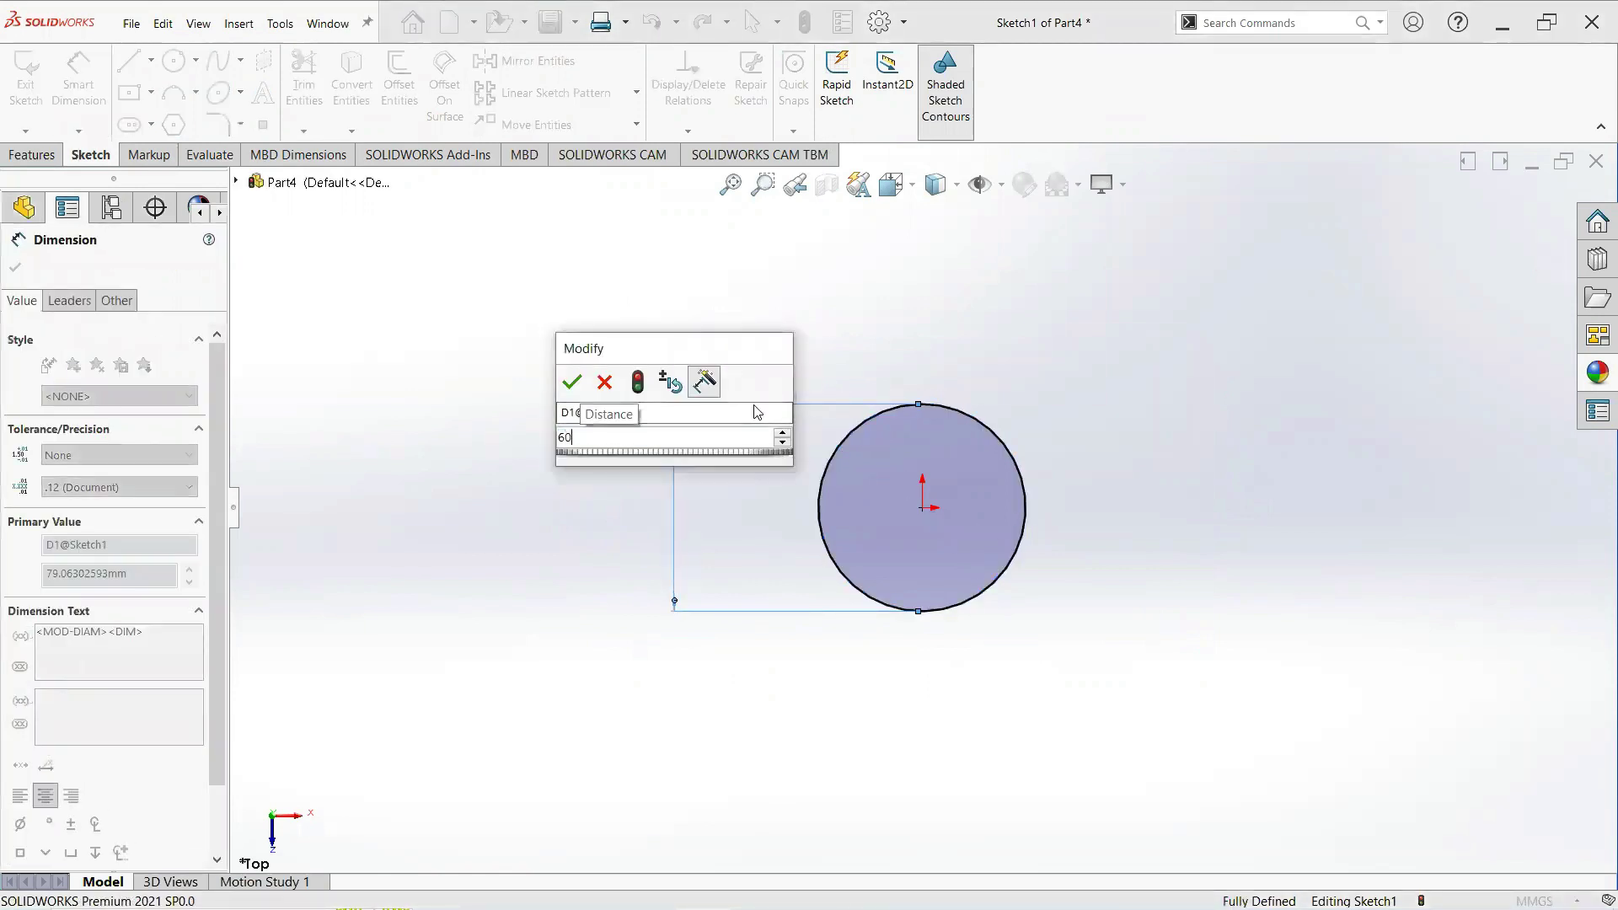
pyautogui.press('Return')
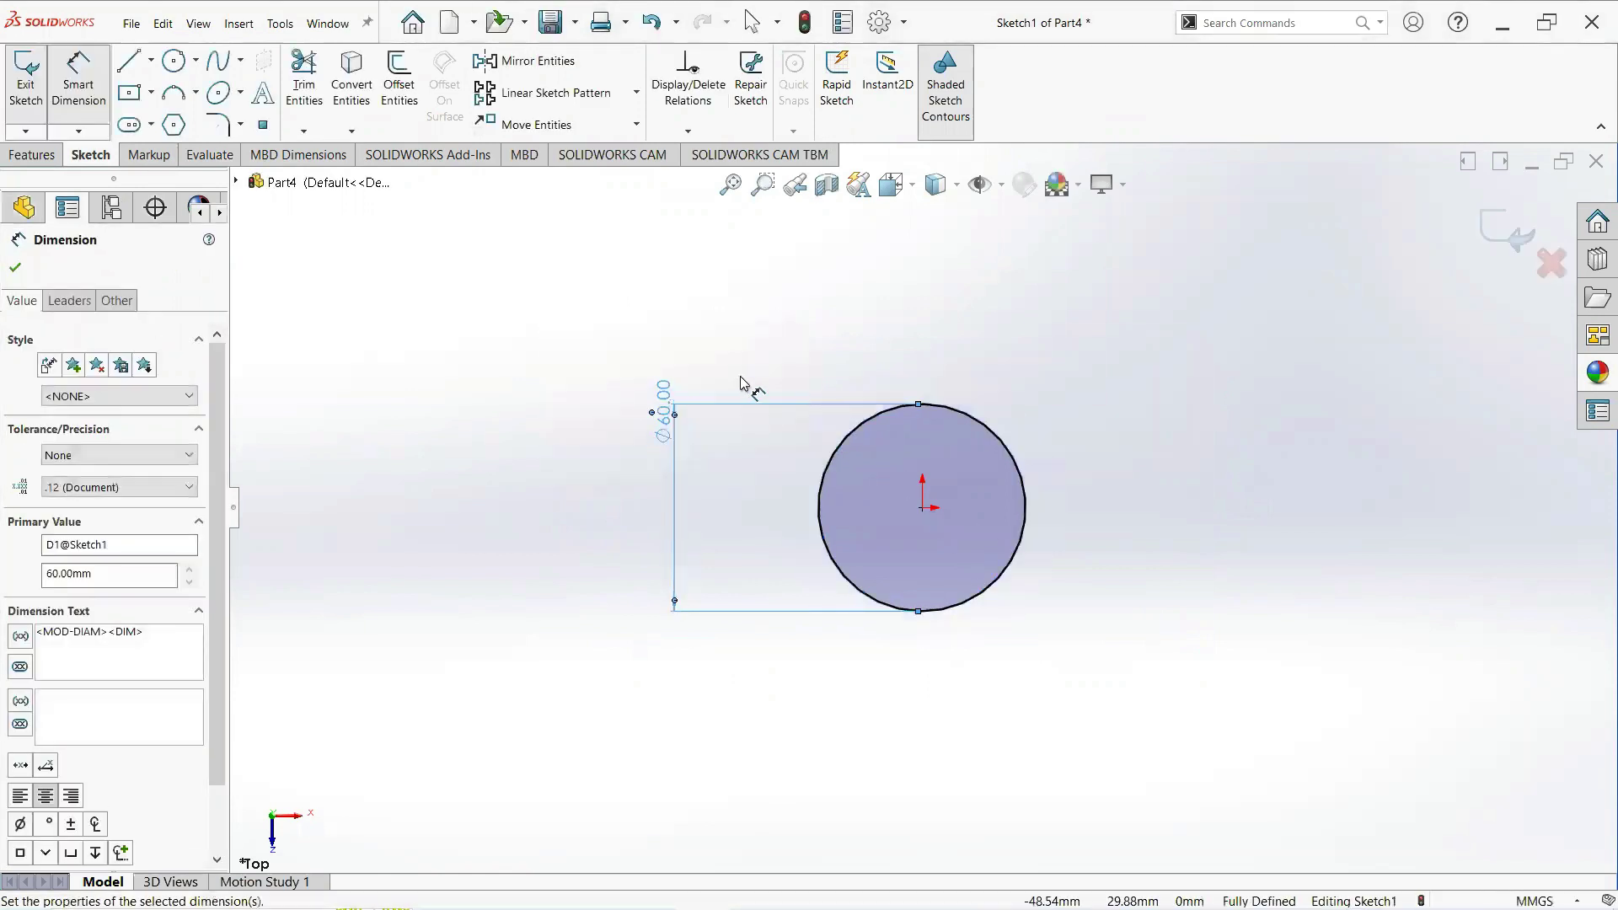
pyautogui.click(13, 269)
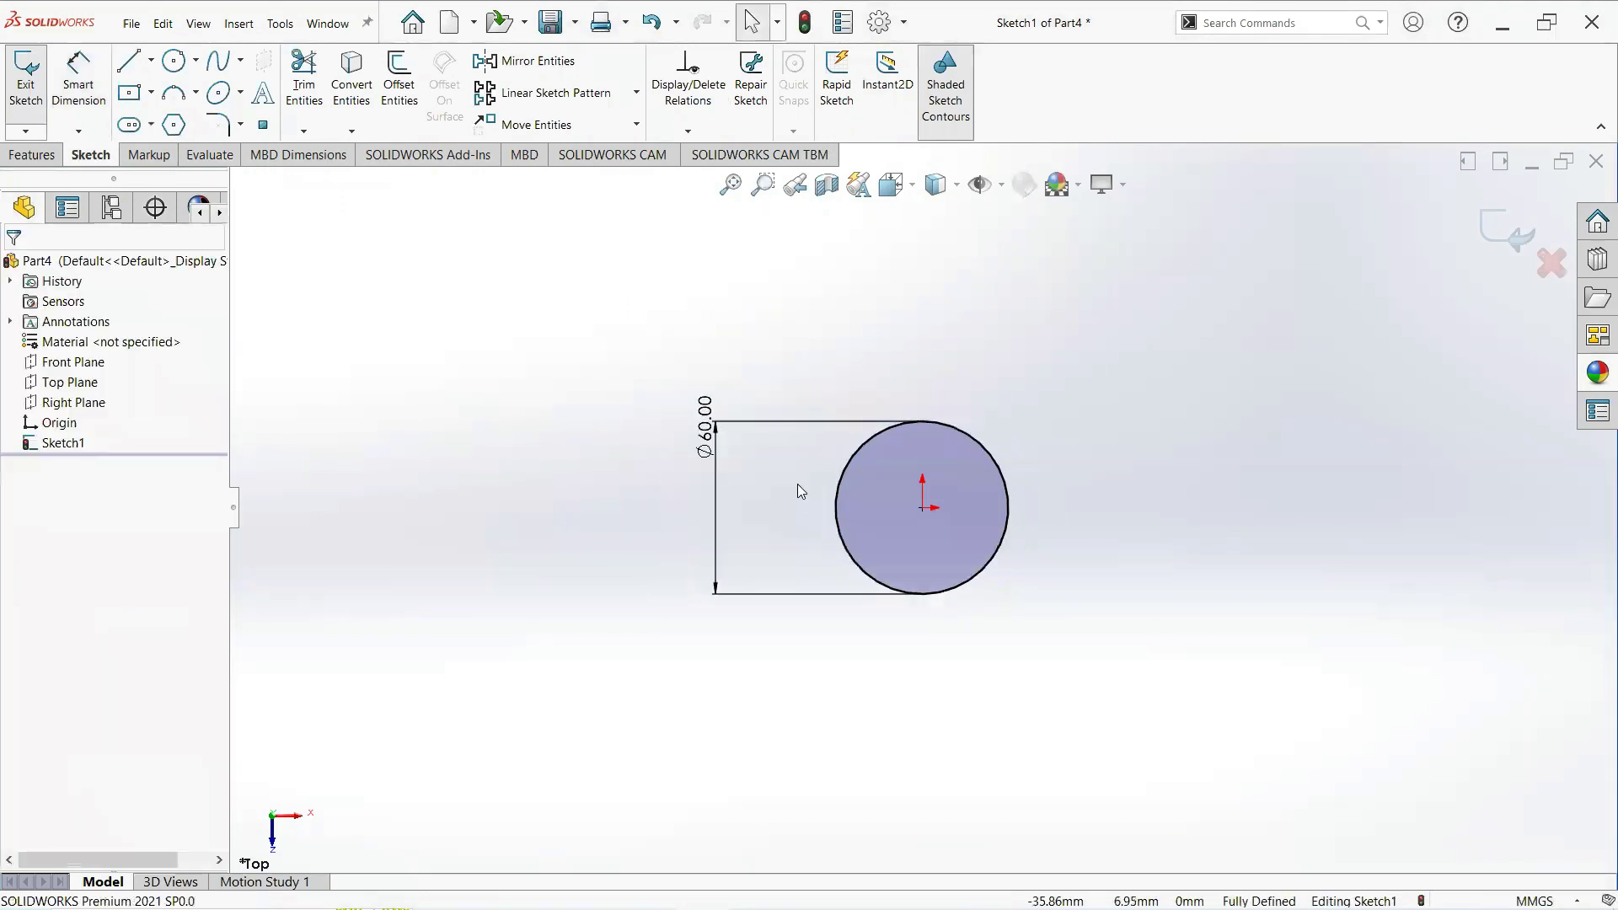
# - Extrude the 60 mm circle upward as a blind boss with a depth of 90 mm
pyautogui.click(32, 154)
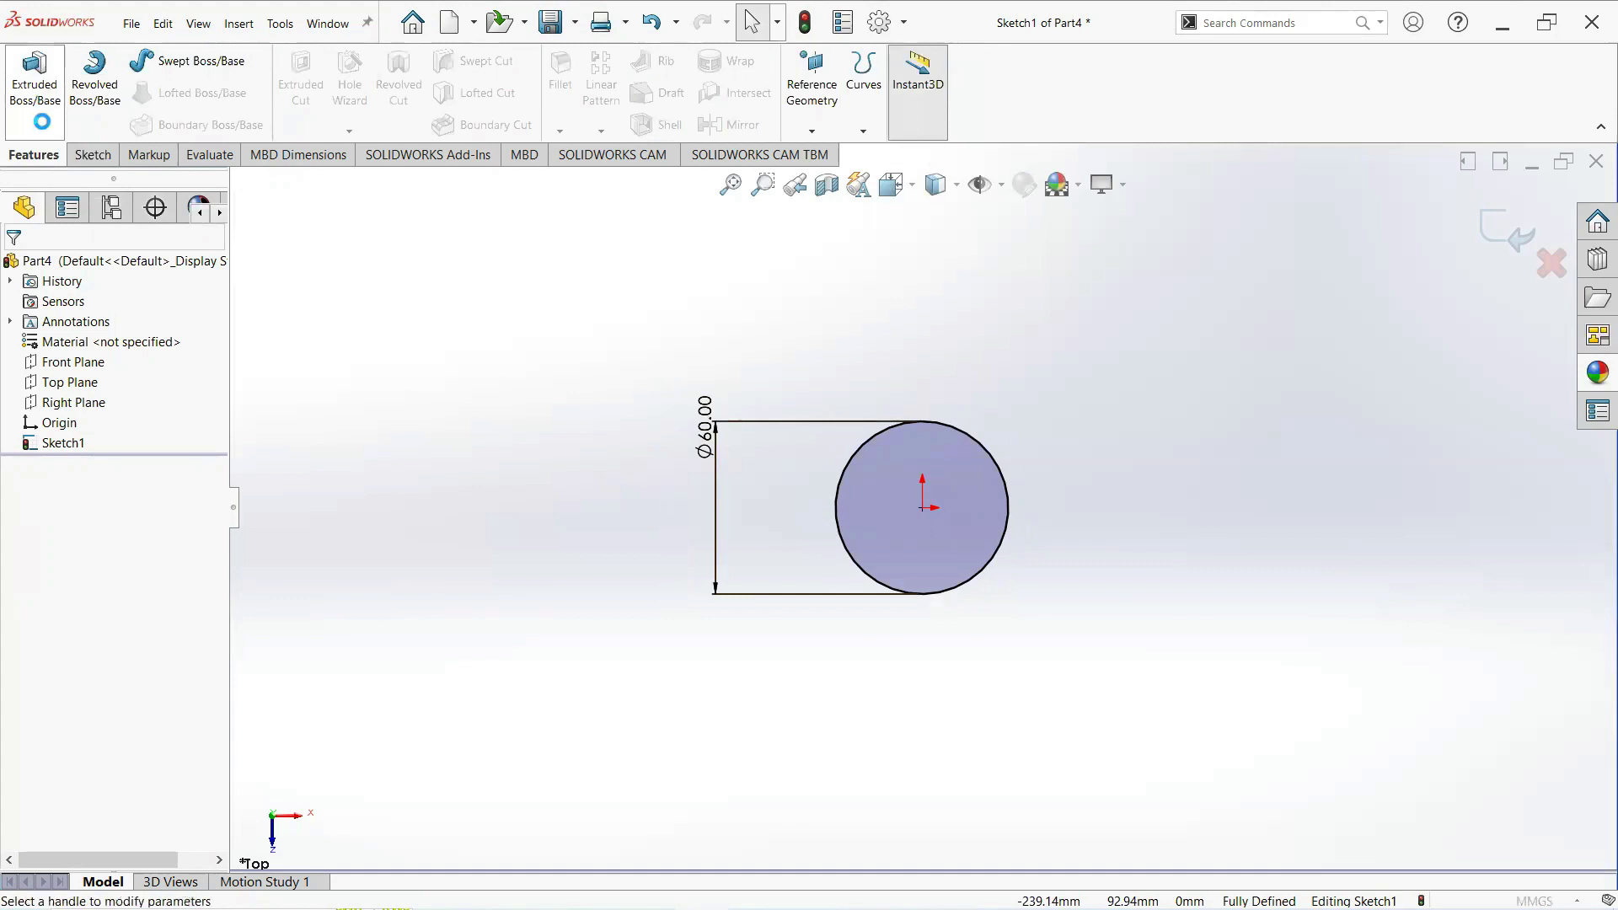
pyautogui.click(36, 84)
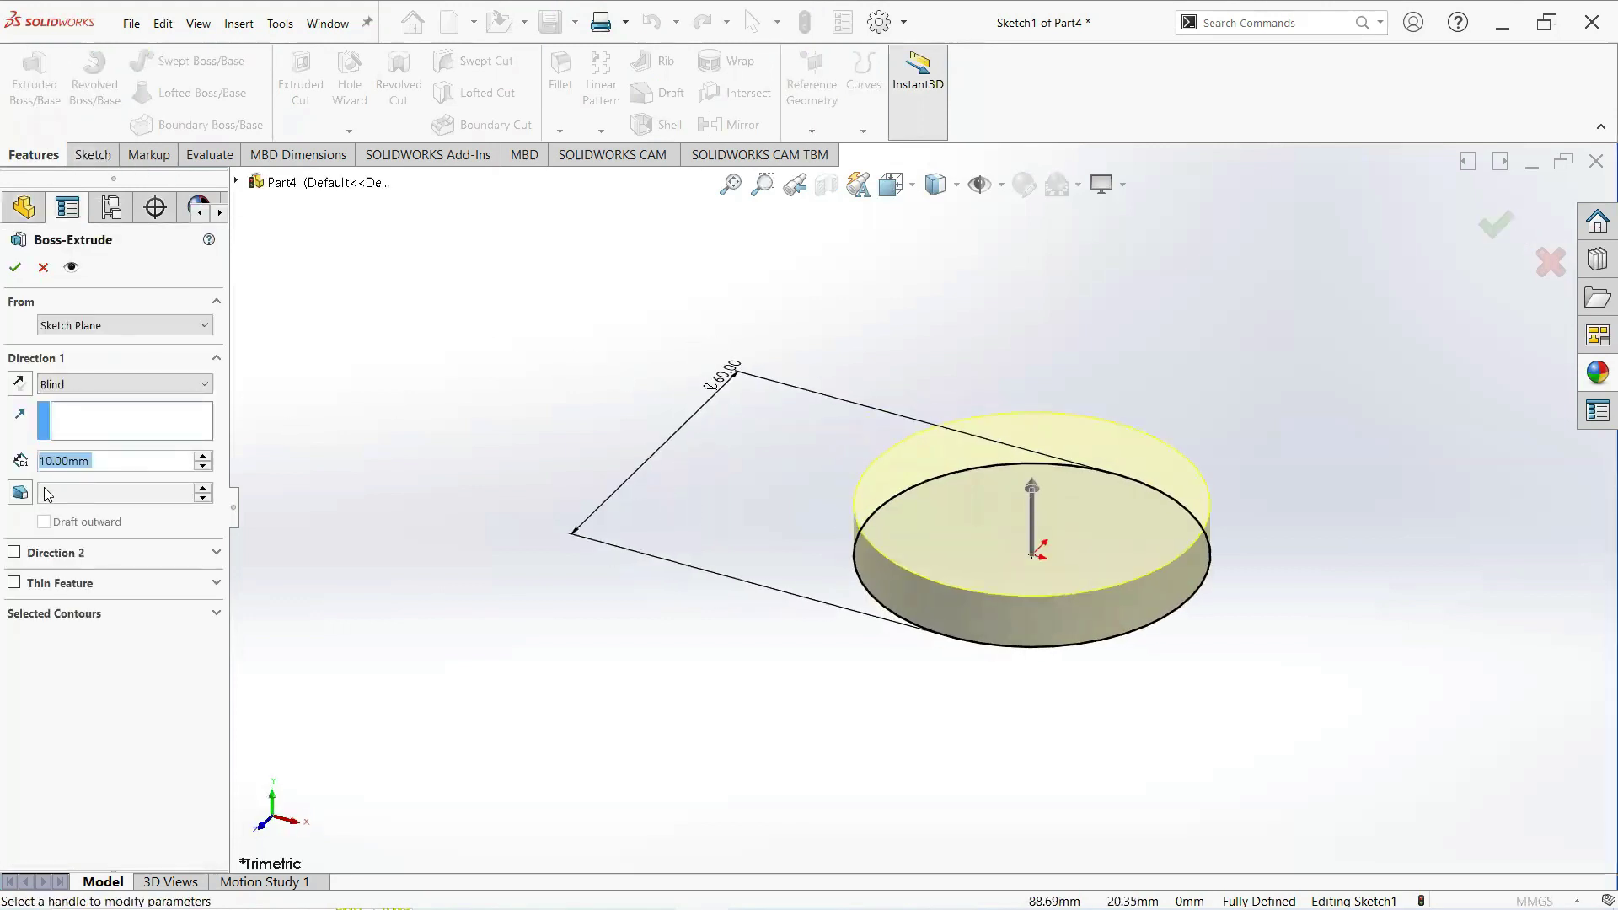
pyautogui.write('90')
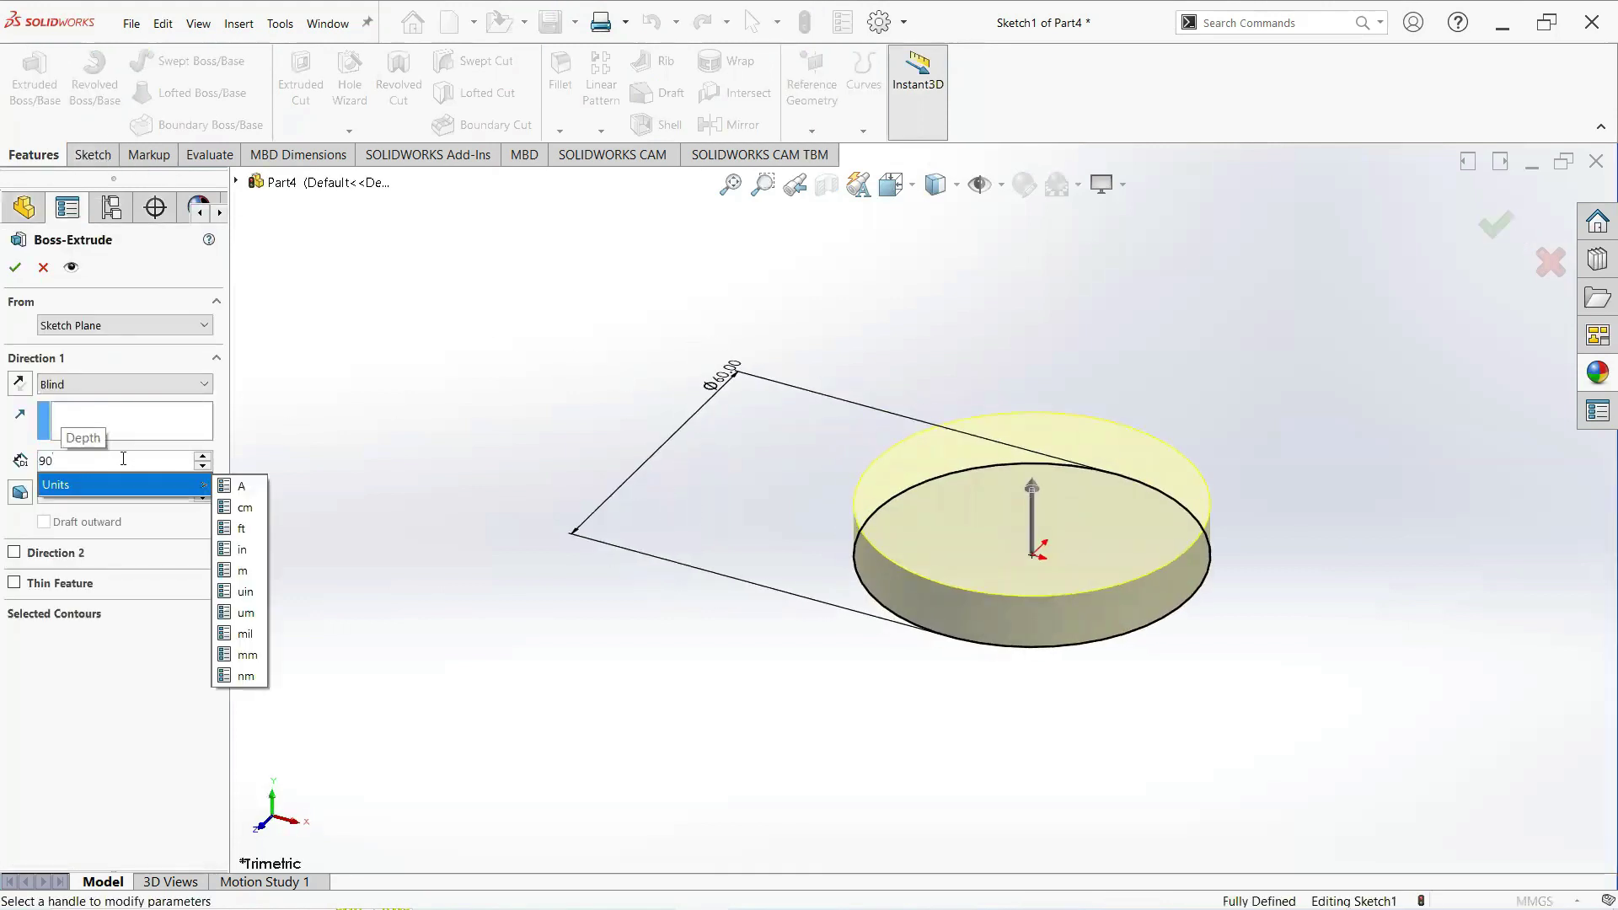
pyautogui.click(15, 270)
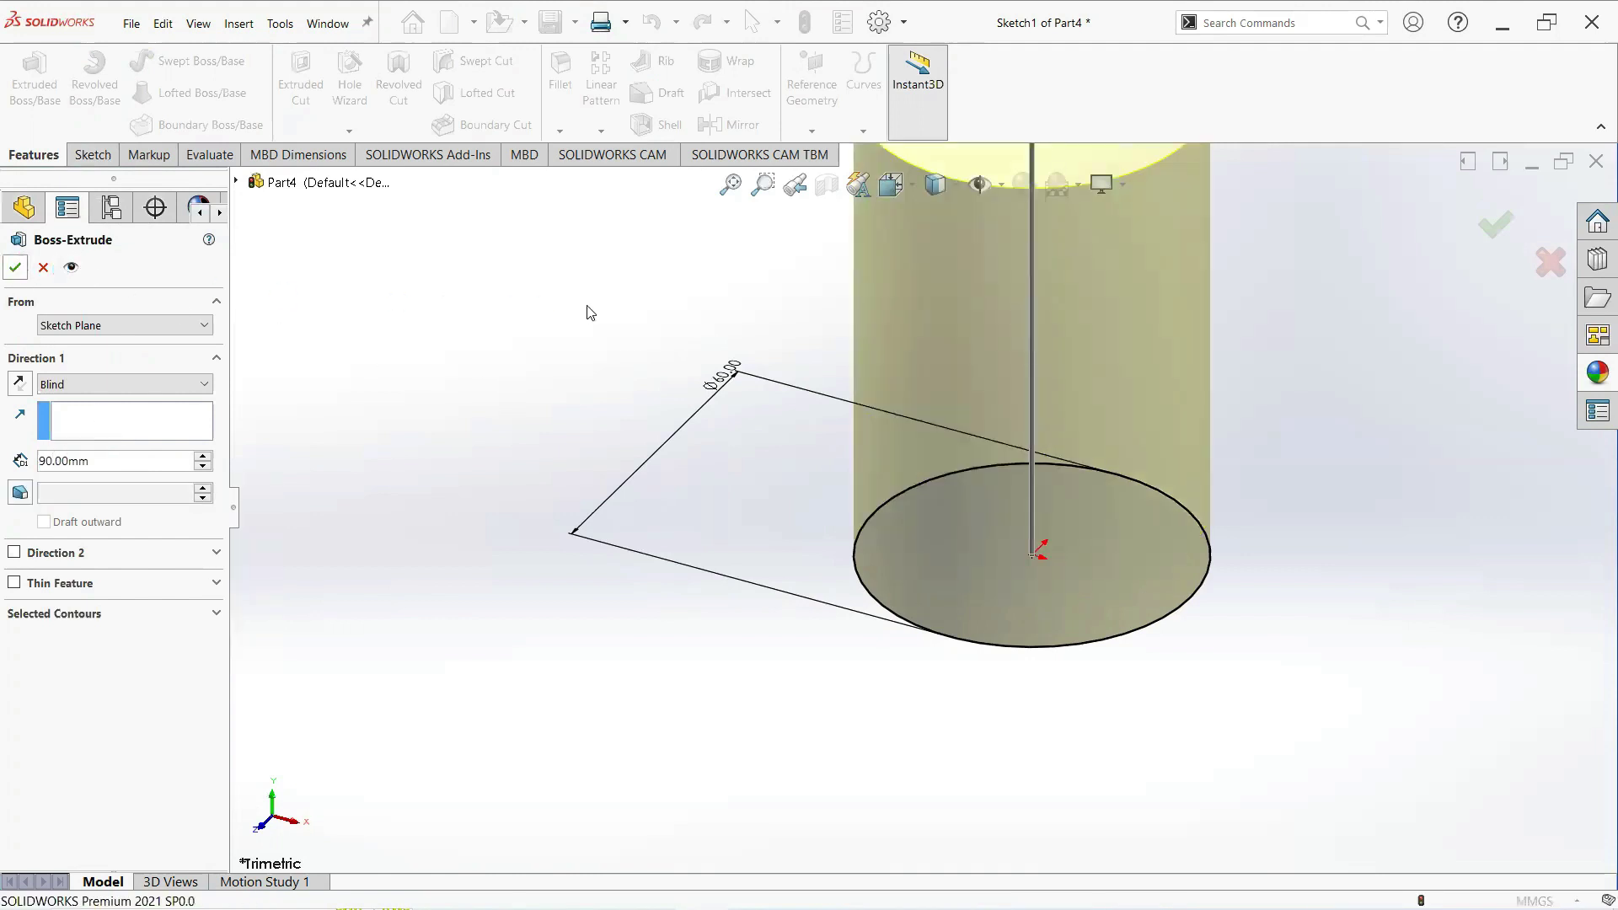
pyautogui.click(652, 332)
# - Sketch a circle about 54 mm in diameter on the cylinder's top face, centred on the origin
pyautogui.scroll(2, 876, 330)
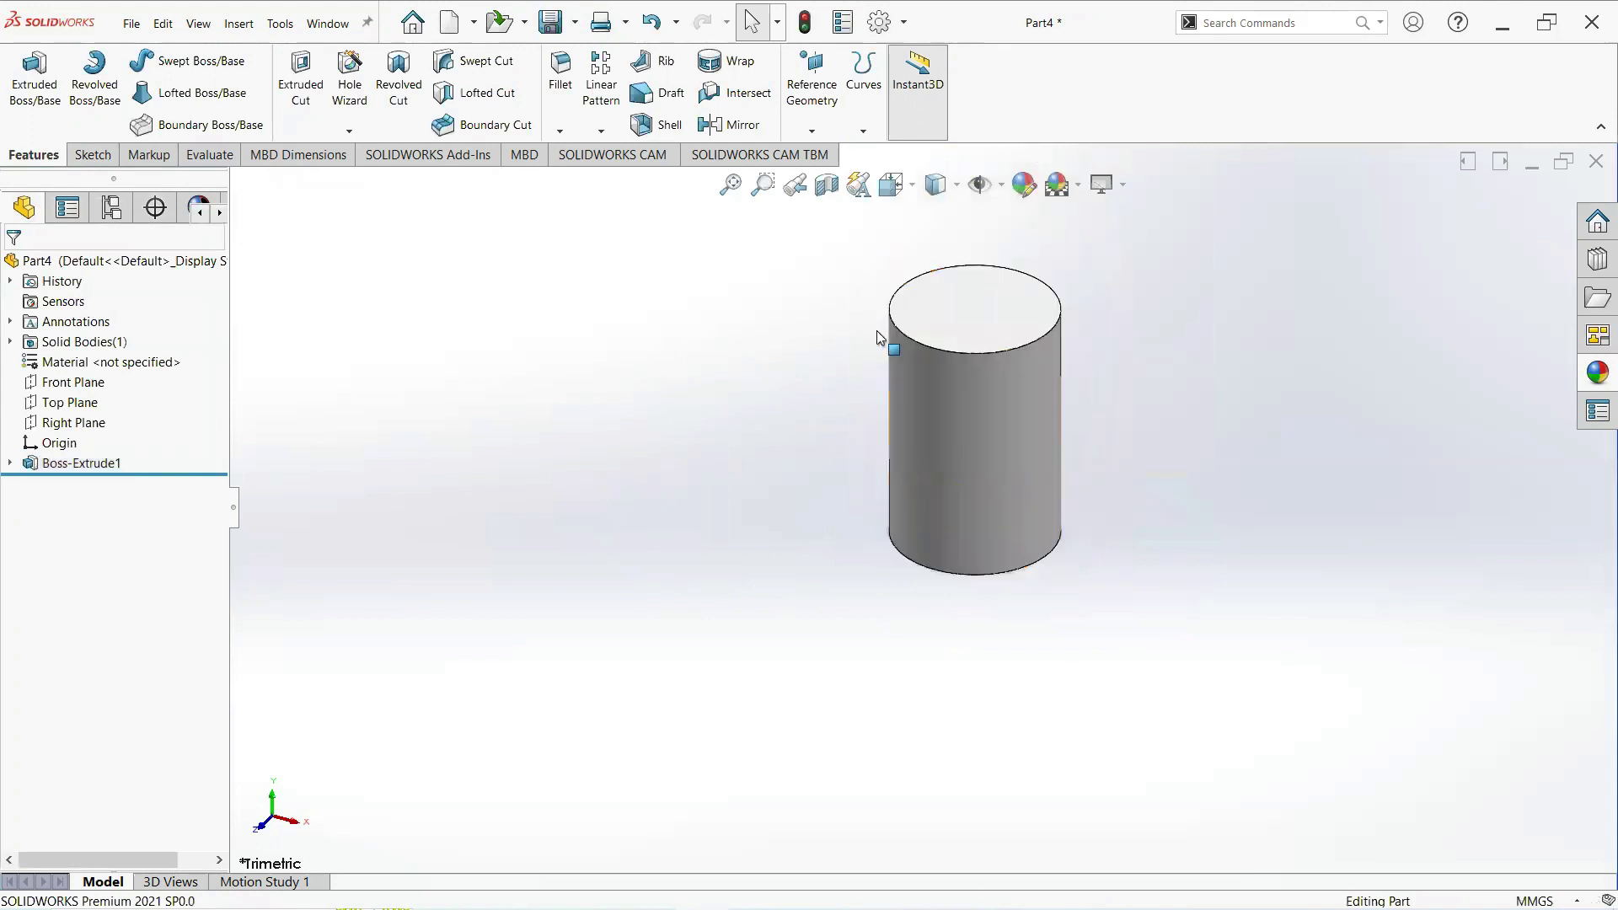
pyautogui.scroll(-1, 1015, 283)
pyautogui.click(974, 305)
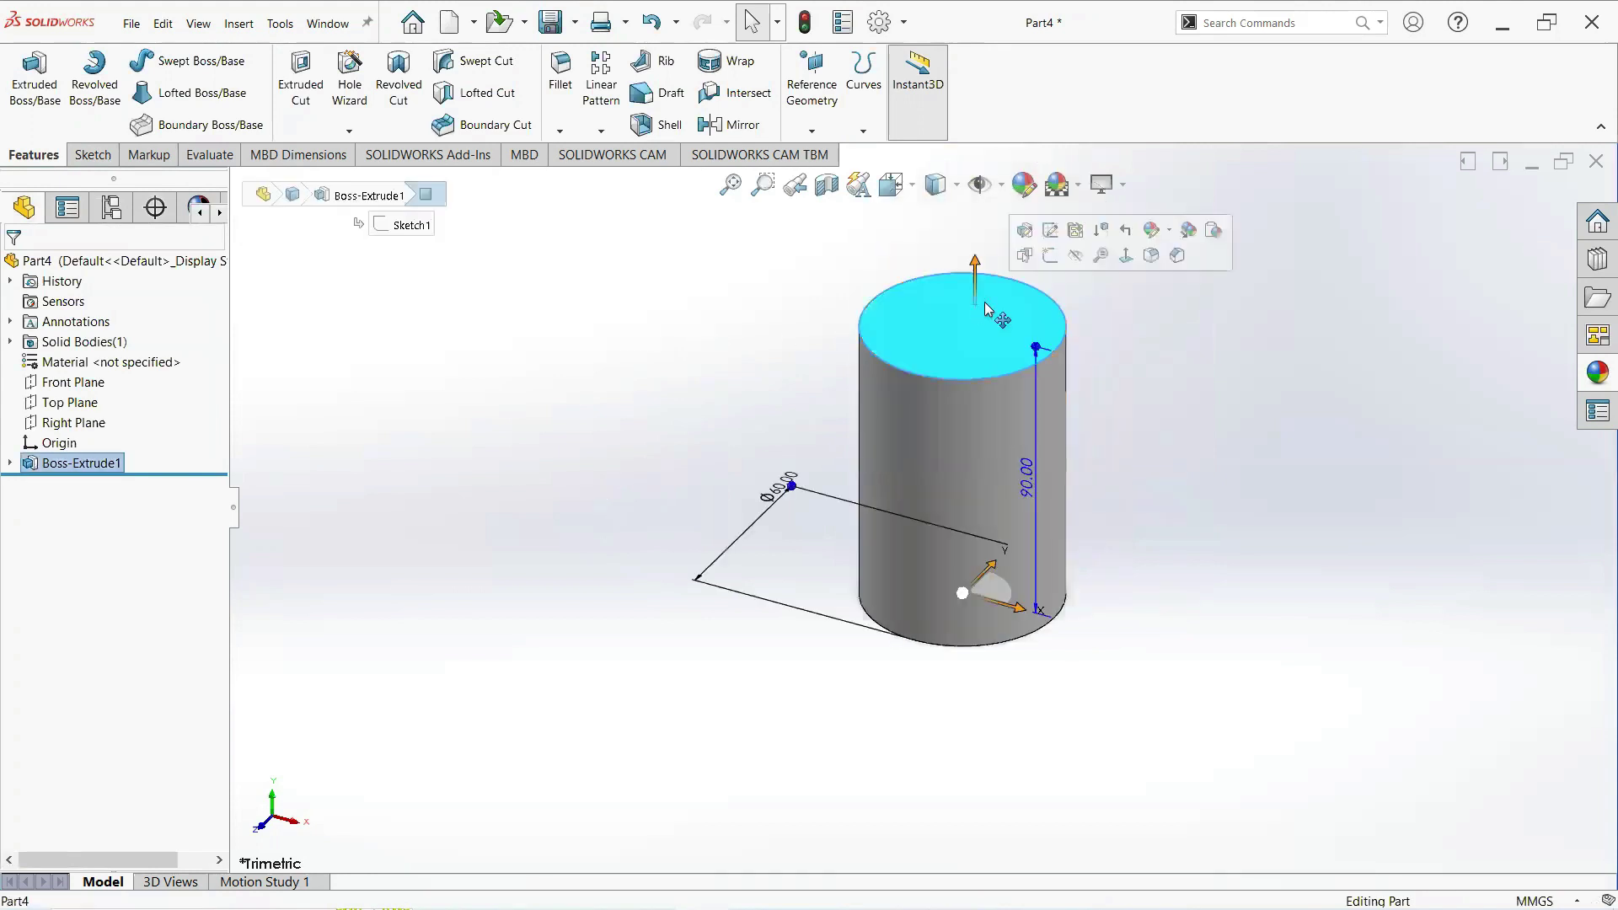
pyautogui.click(1050, 258)
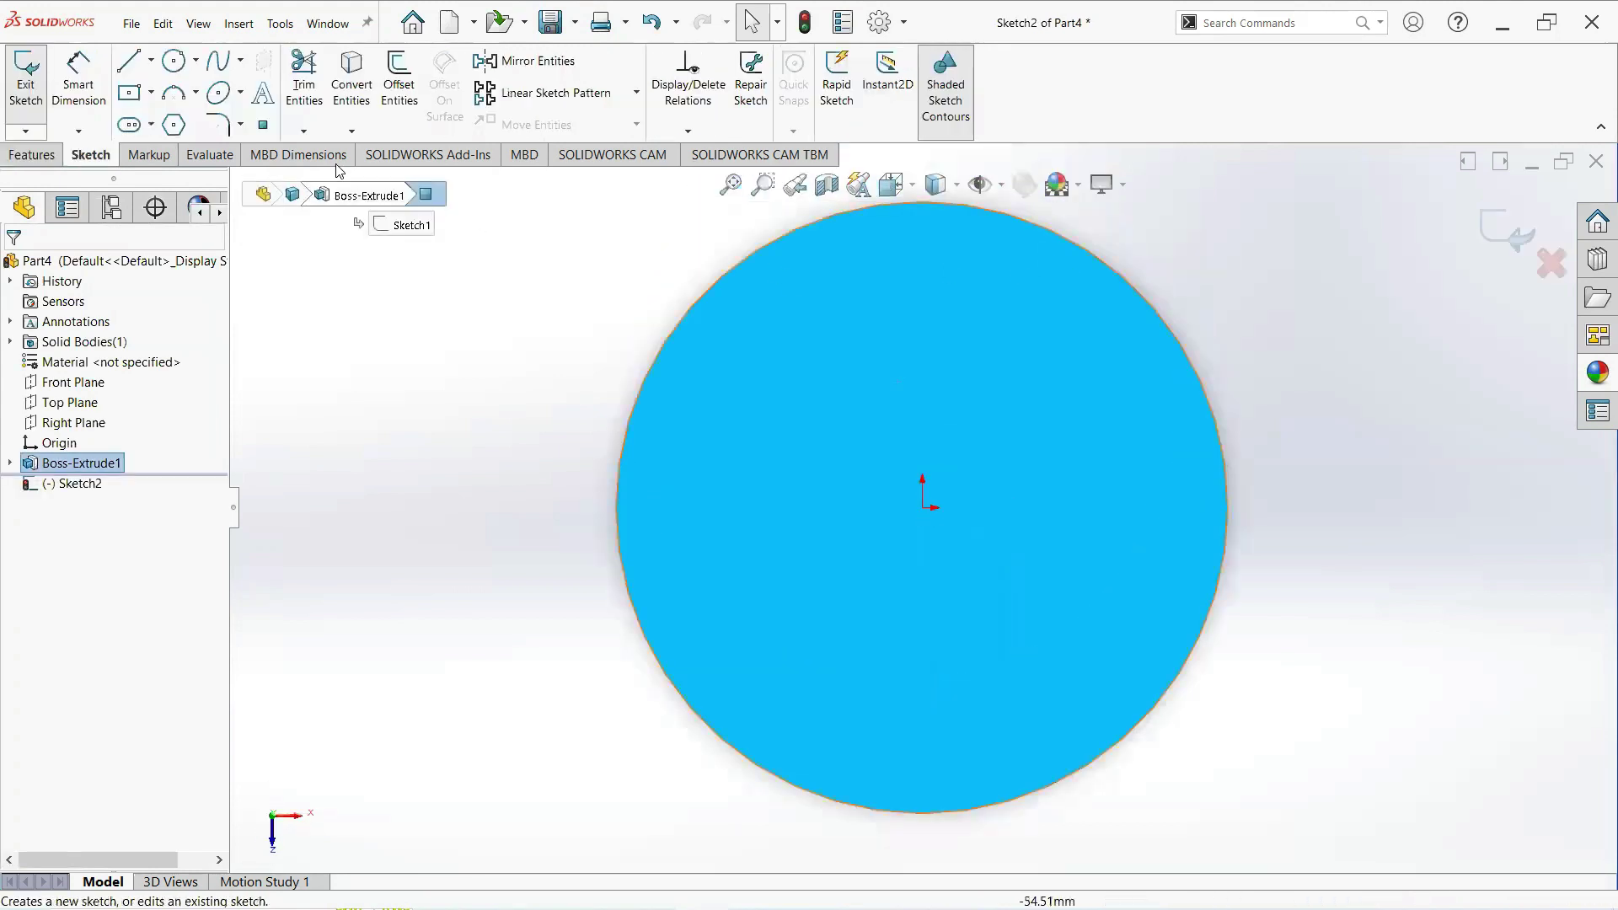
pyautogui.click(173, 61)
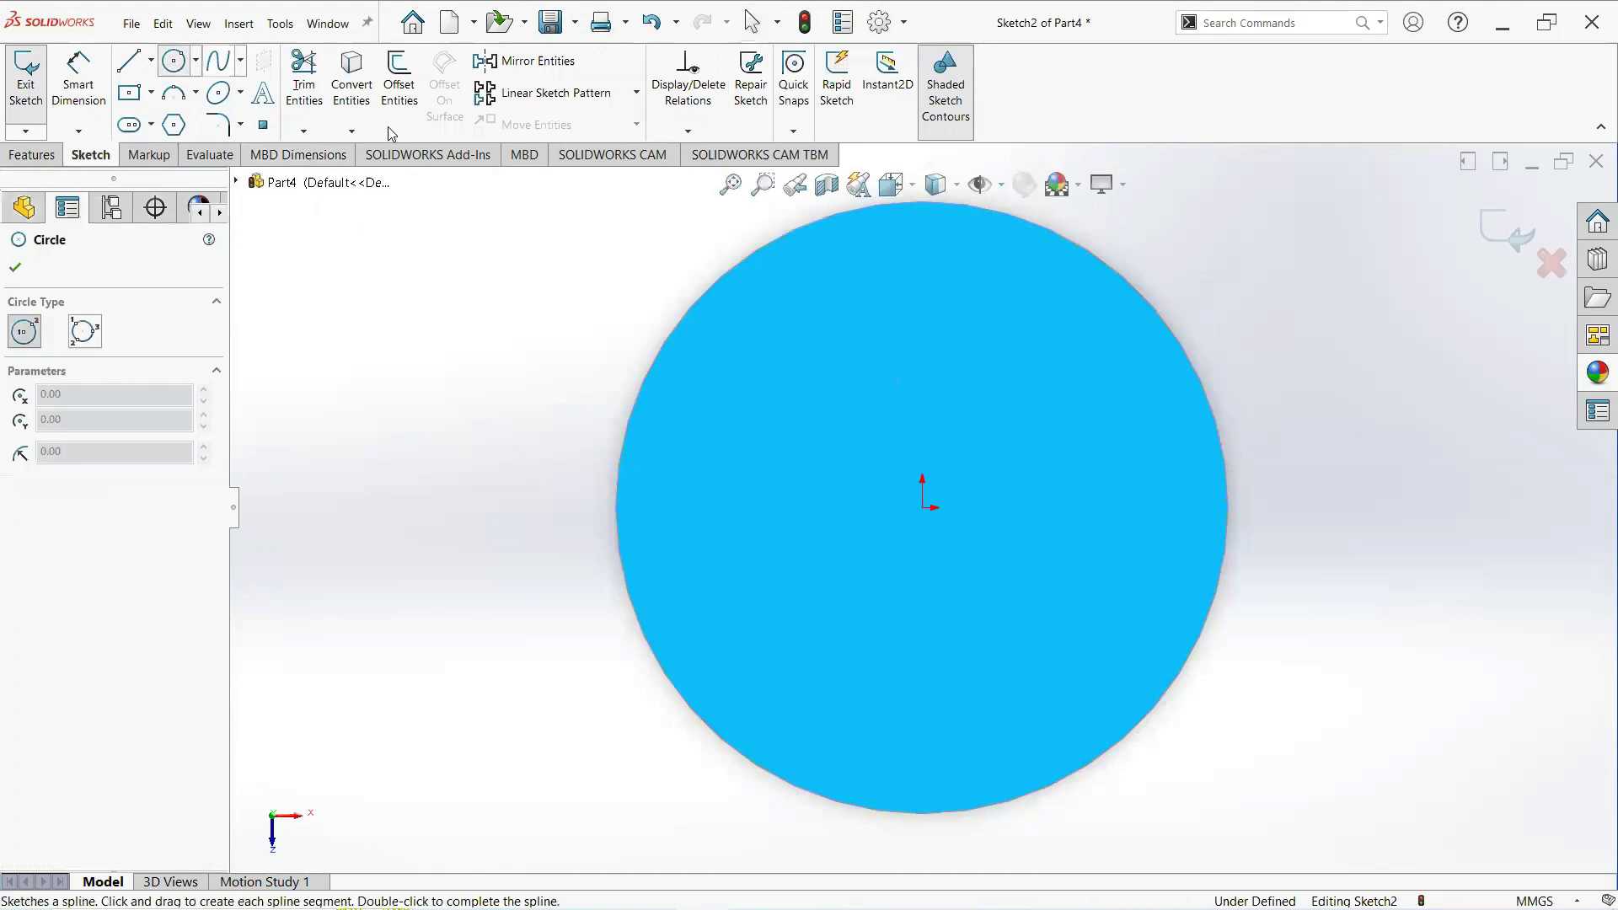
pyautogui.click(922, 507)
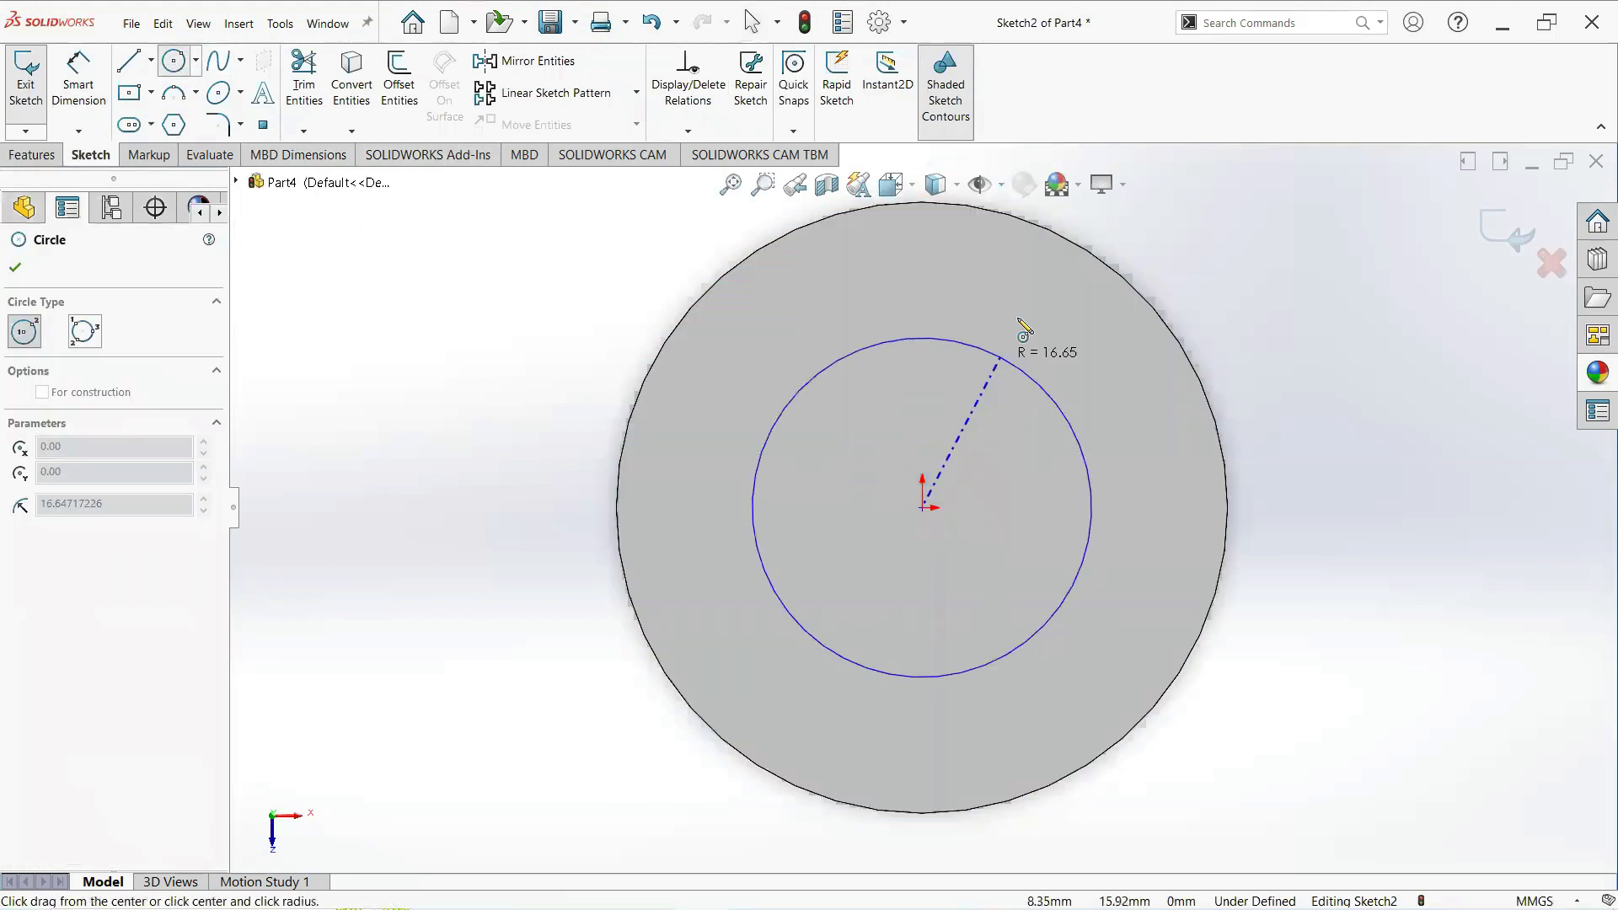
pyautogui.click(1054, 271)
pyautogui.rightClick(1055, 273)
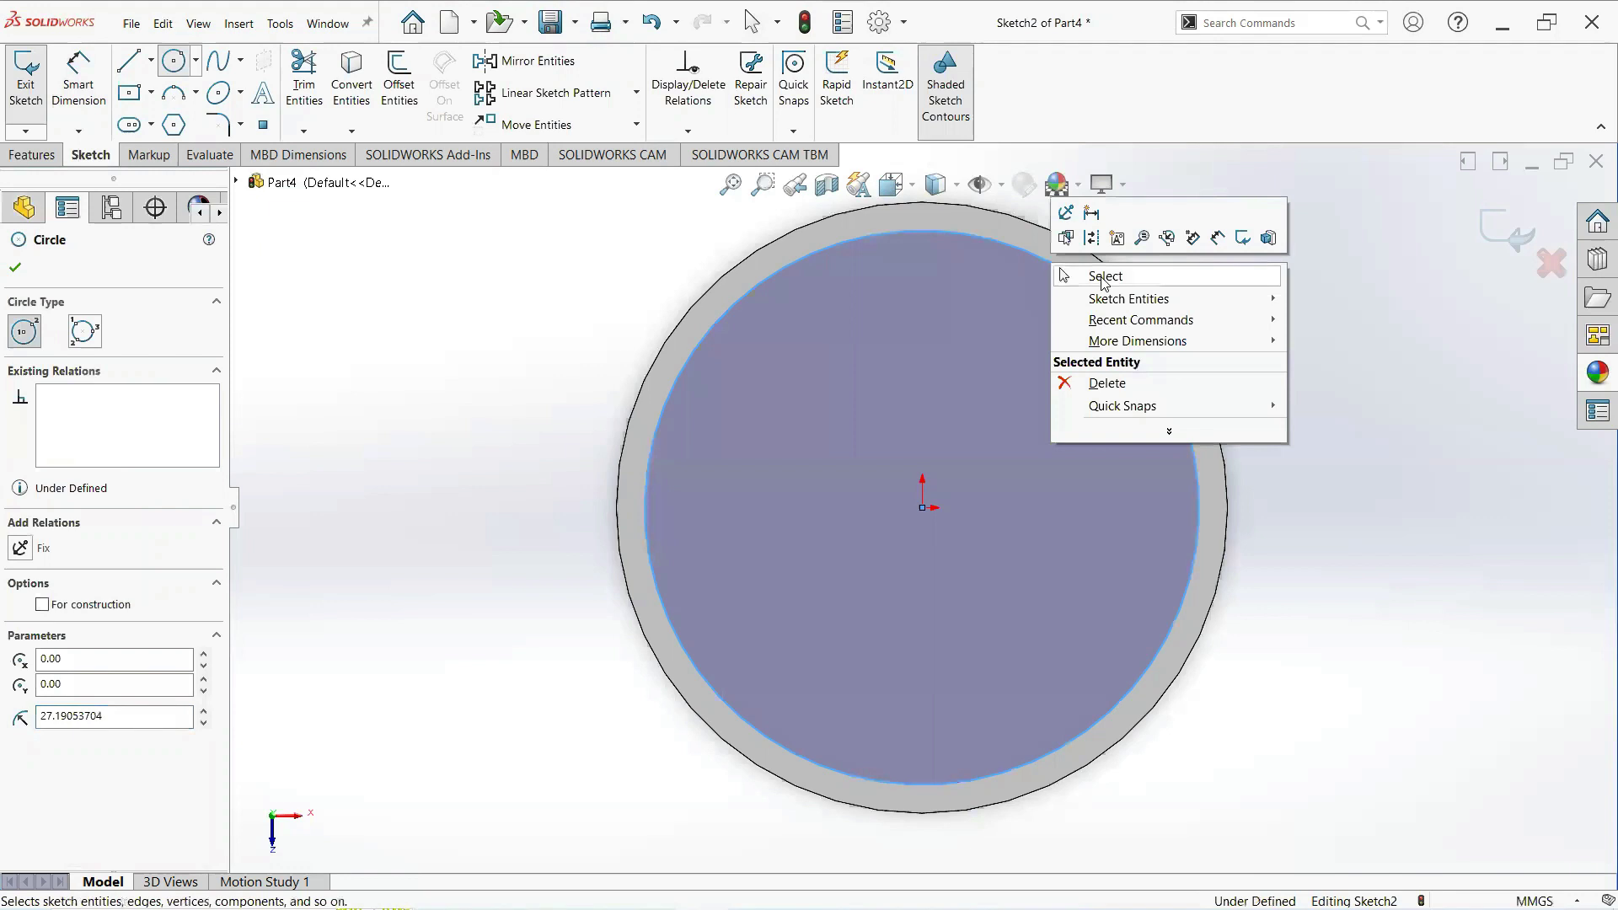
pyautogui.click(1104, 276)
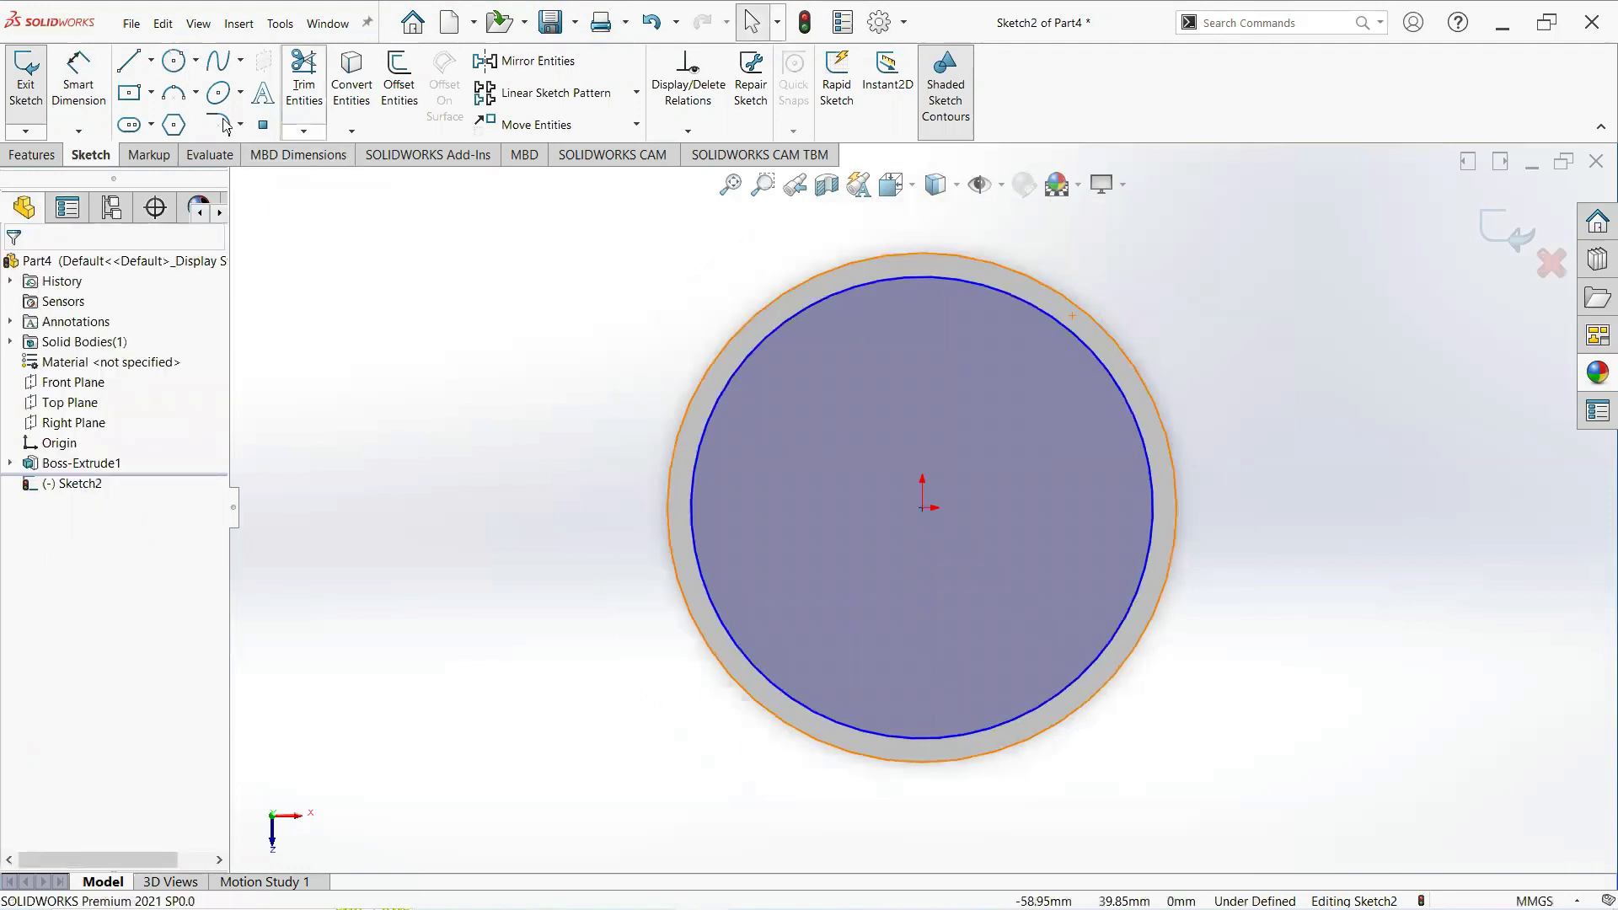
# - Dimension the diameter of the circle on the top face and set it to 56 mm
pyautogui.click(79, 77)
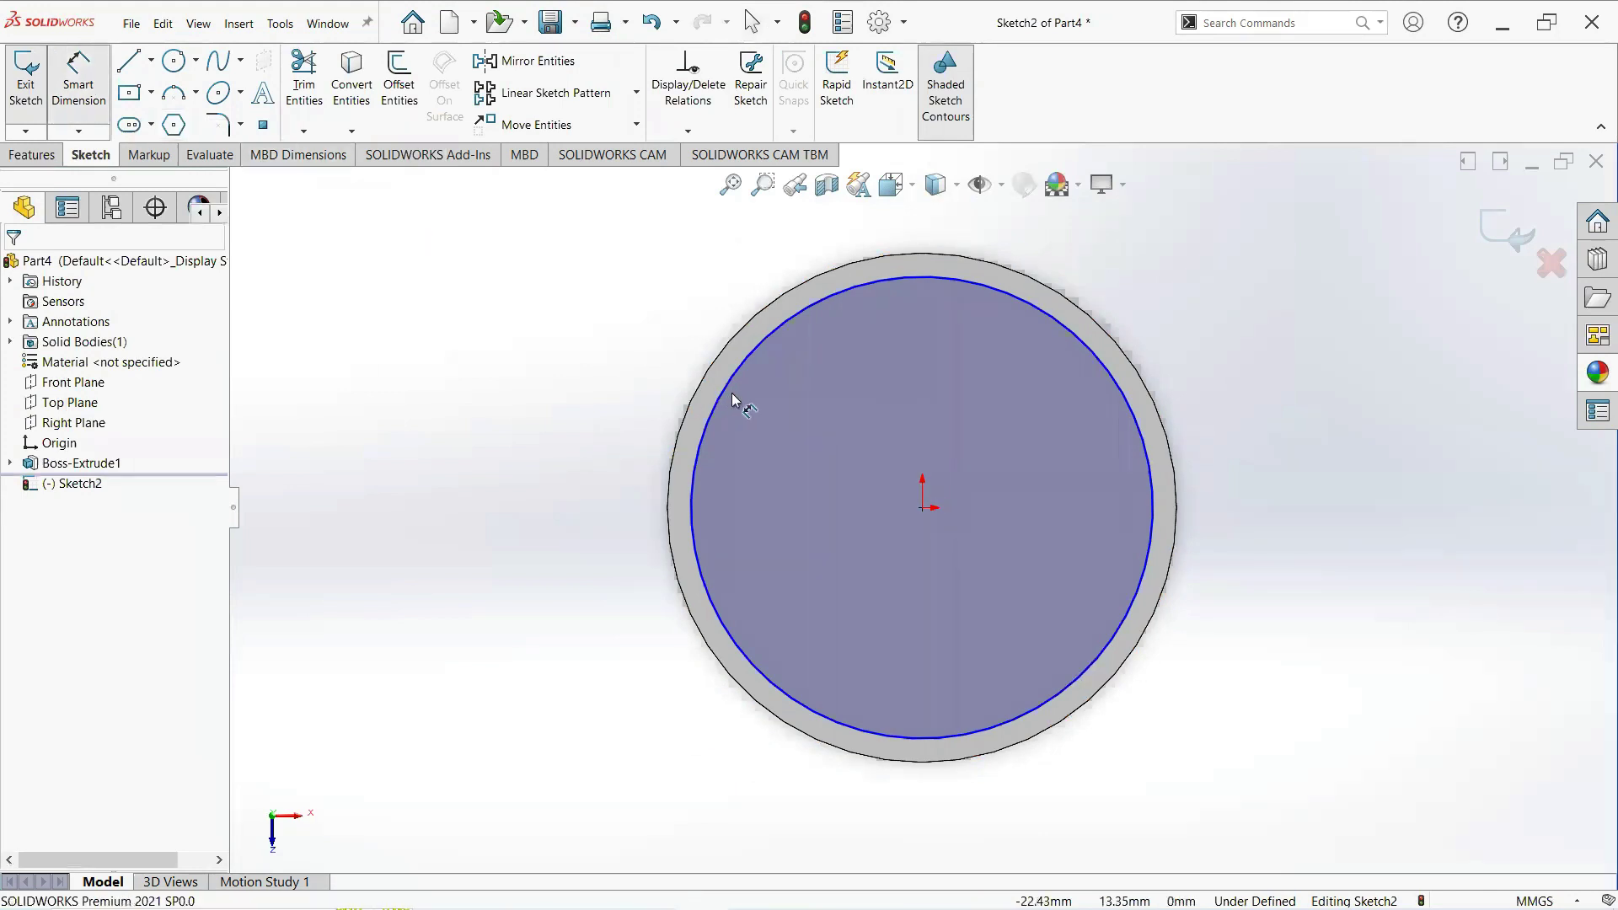
pyautogui.click(690, 397)
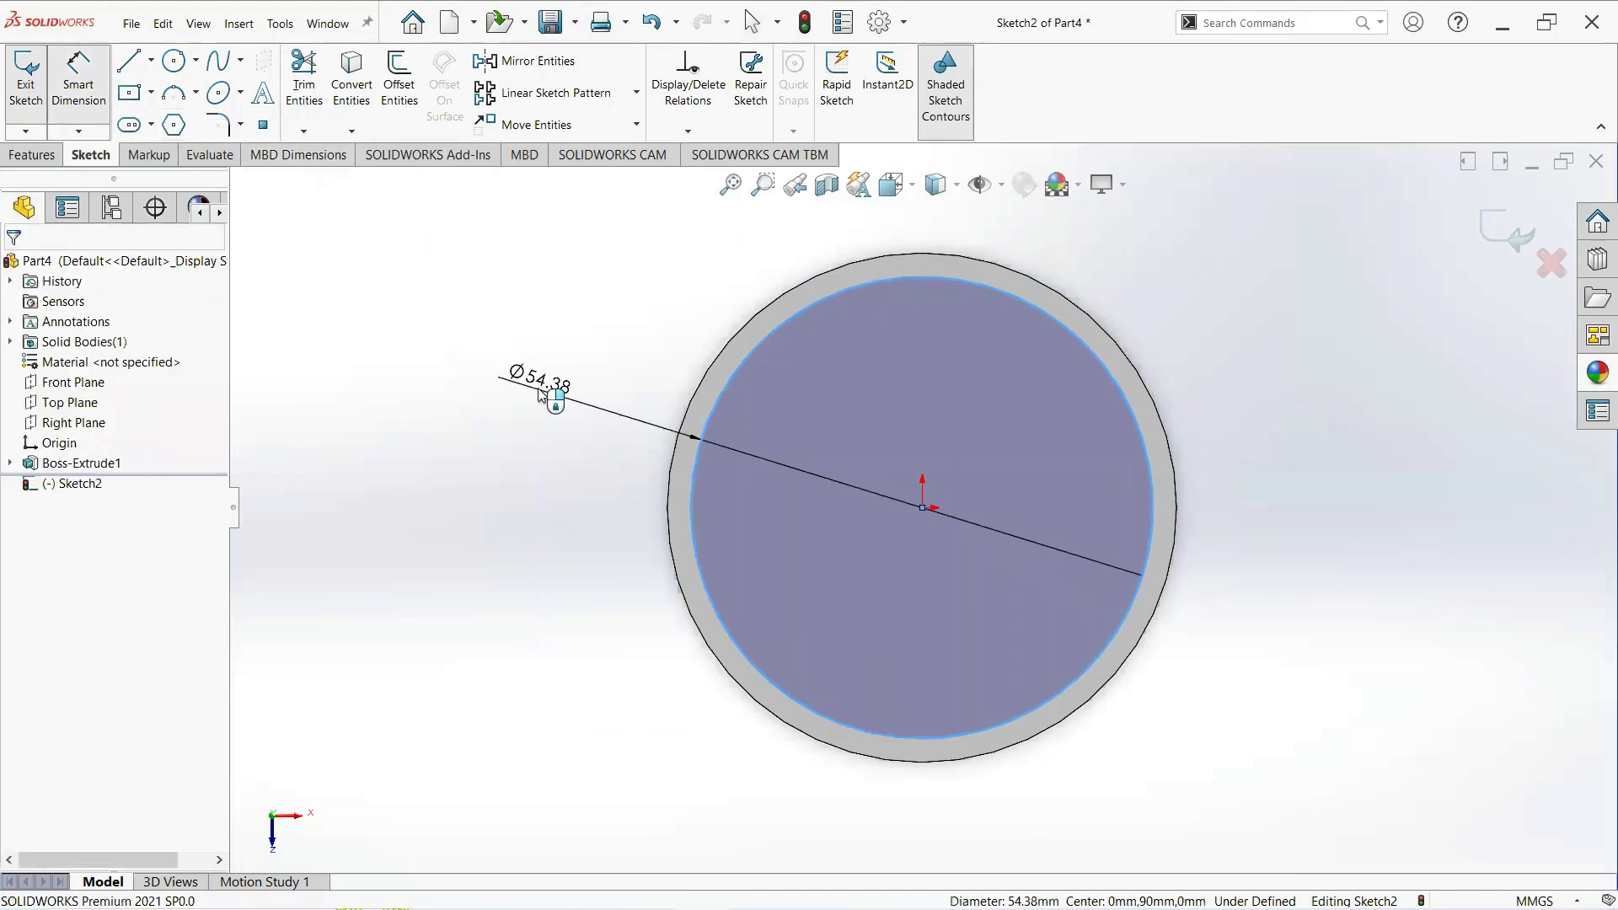
pyautogui.click(540, 386)
pyautogui.write('56')
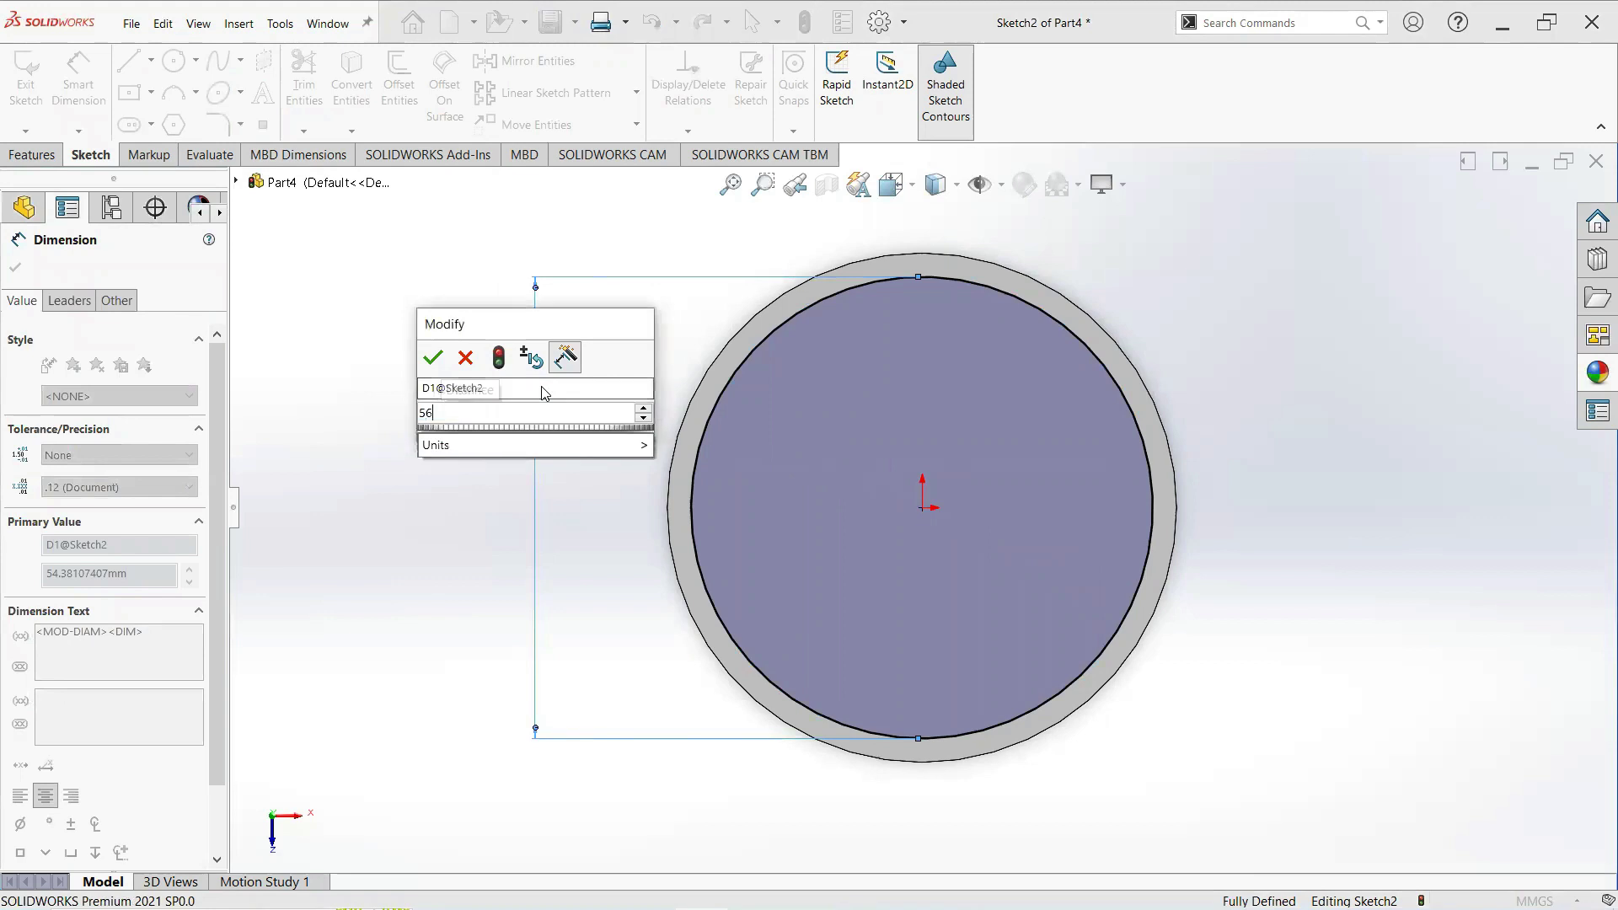
pyautogui.press('Return')
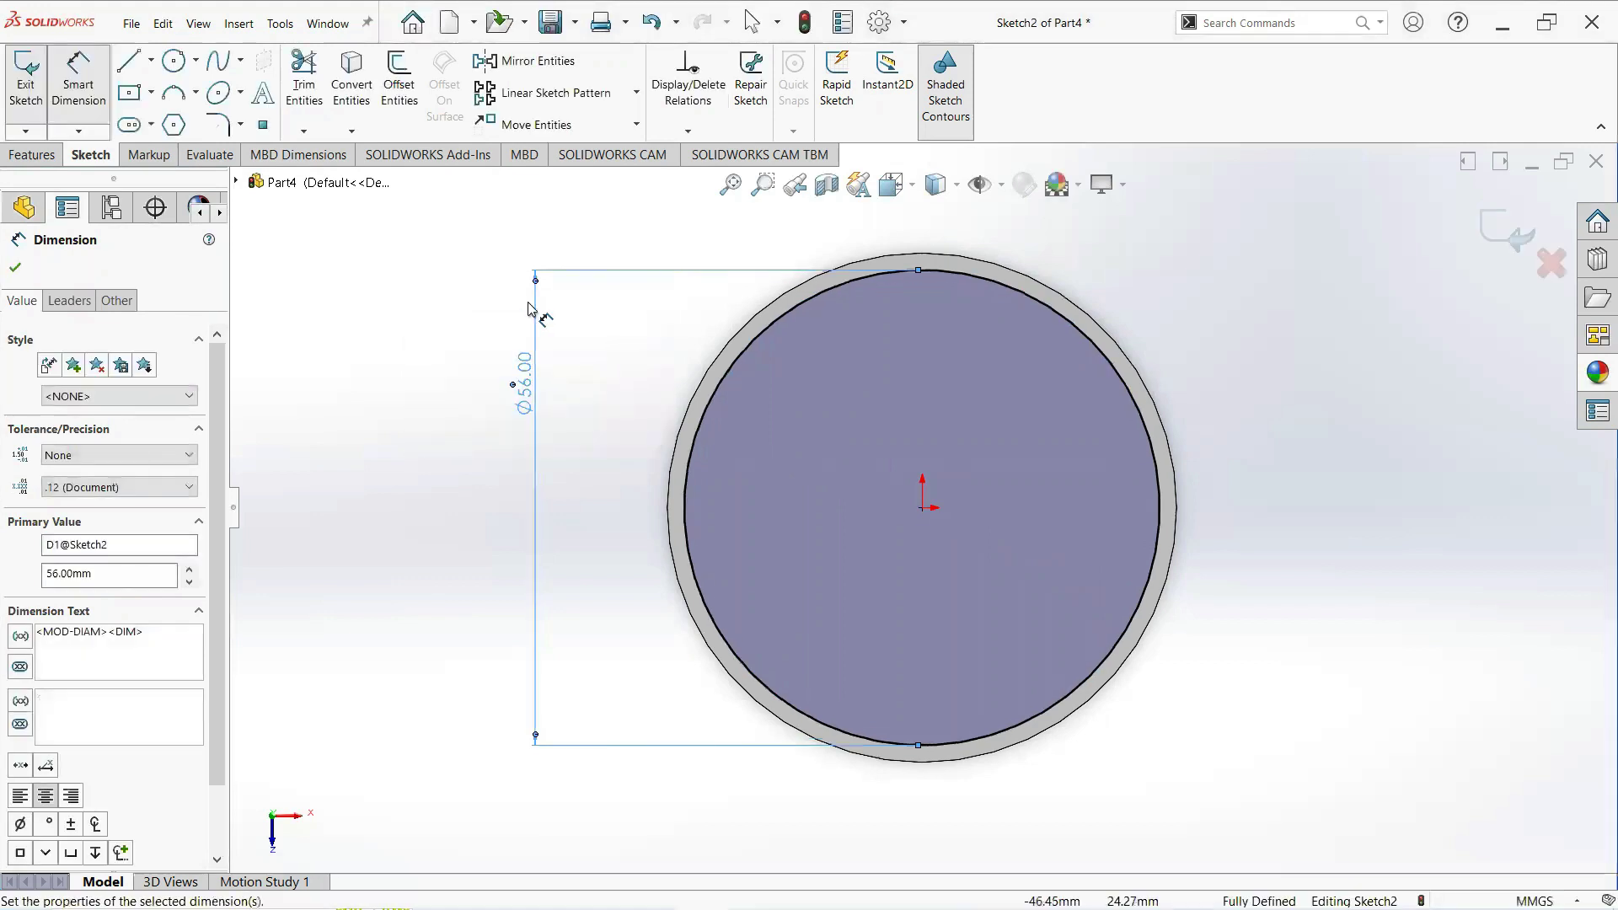
pyautogui.click(17, 268)
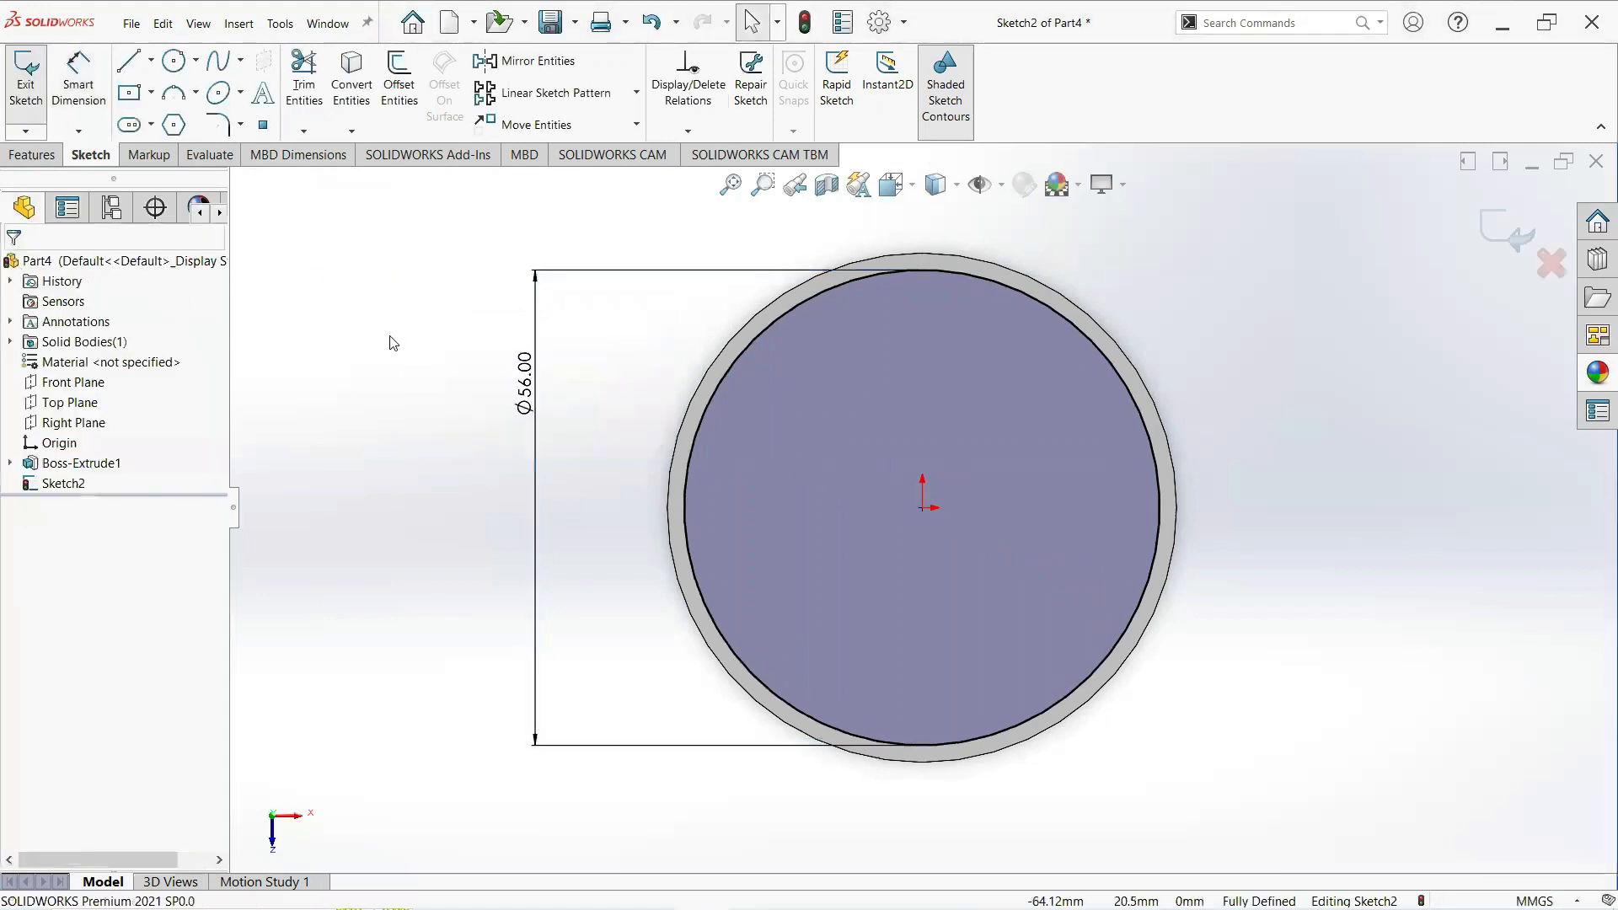
# - Extrude the 56 mm circle 8 mm upward as a blind boss merged with the cylinder
pyautogui.press('z')
pyautogui.press('z')
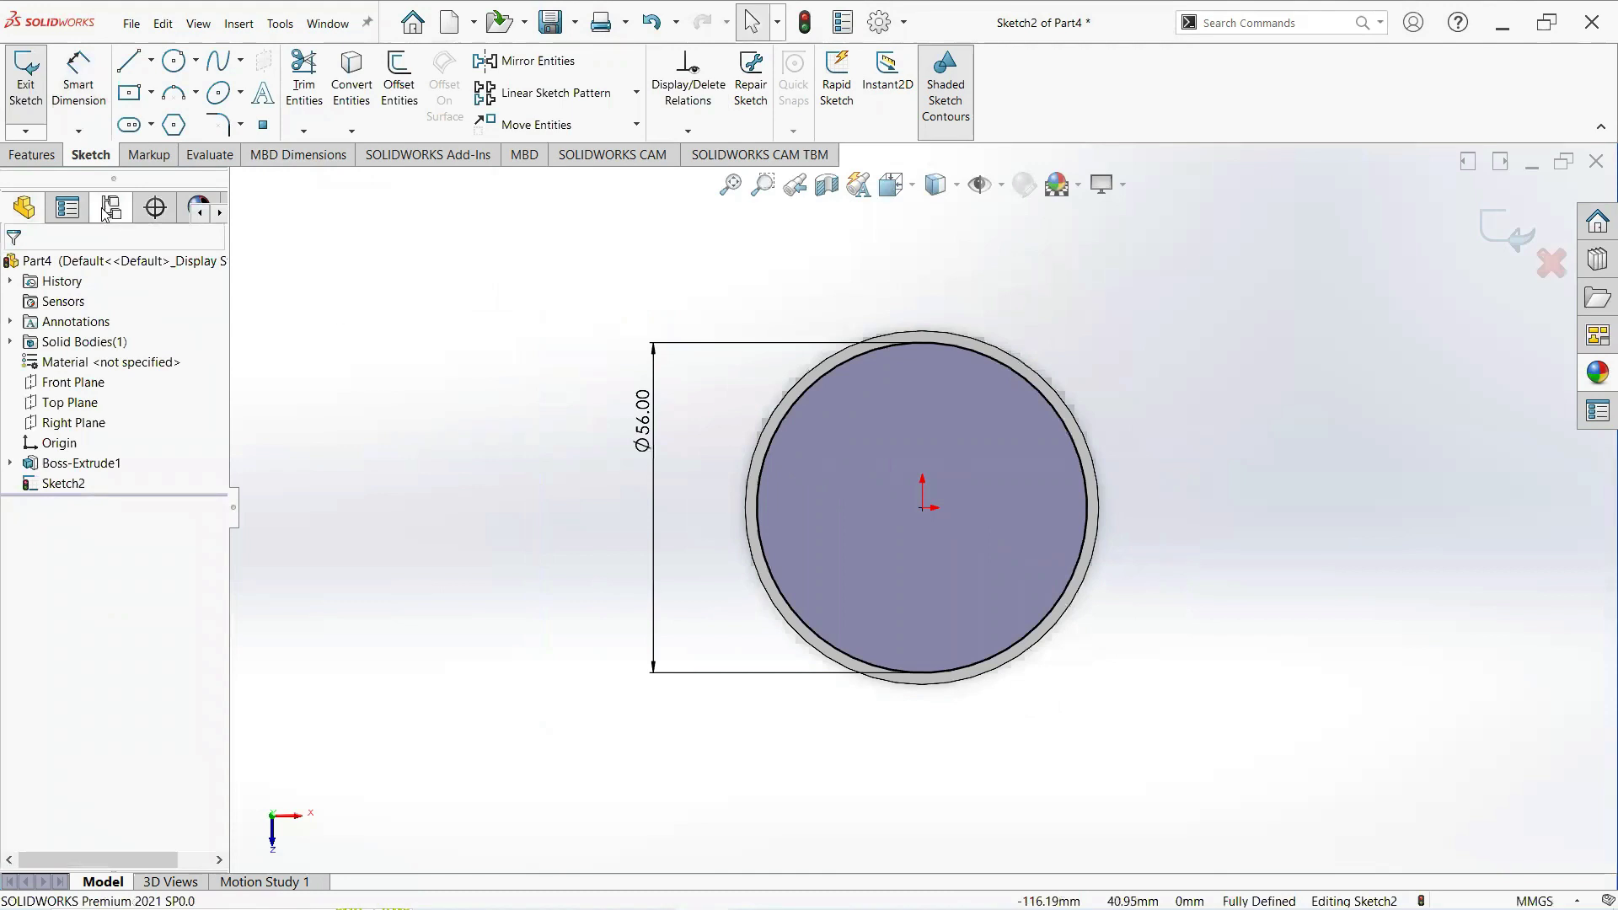
pyautogui.click(41, 158)
pyautogui.click(35, 89)
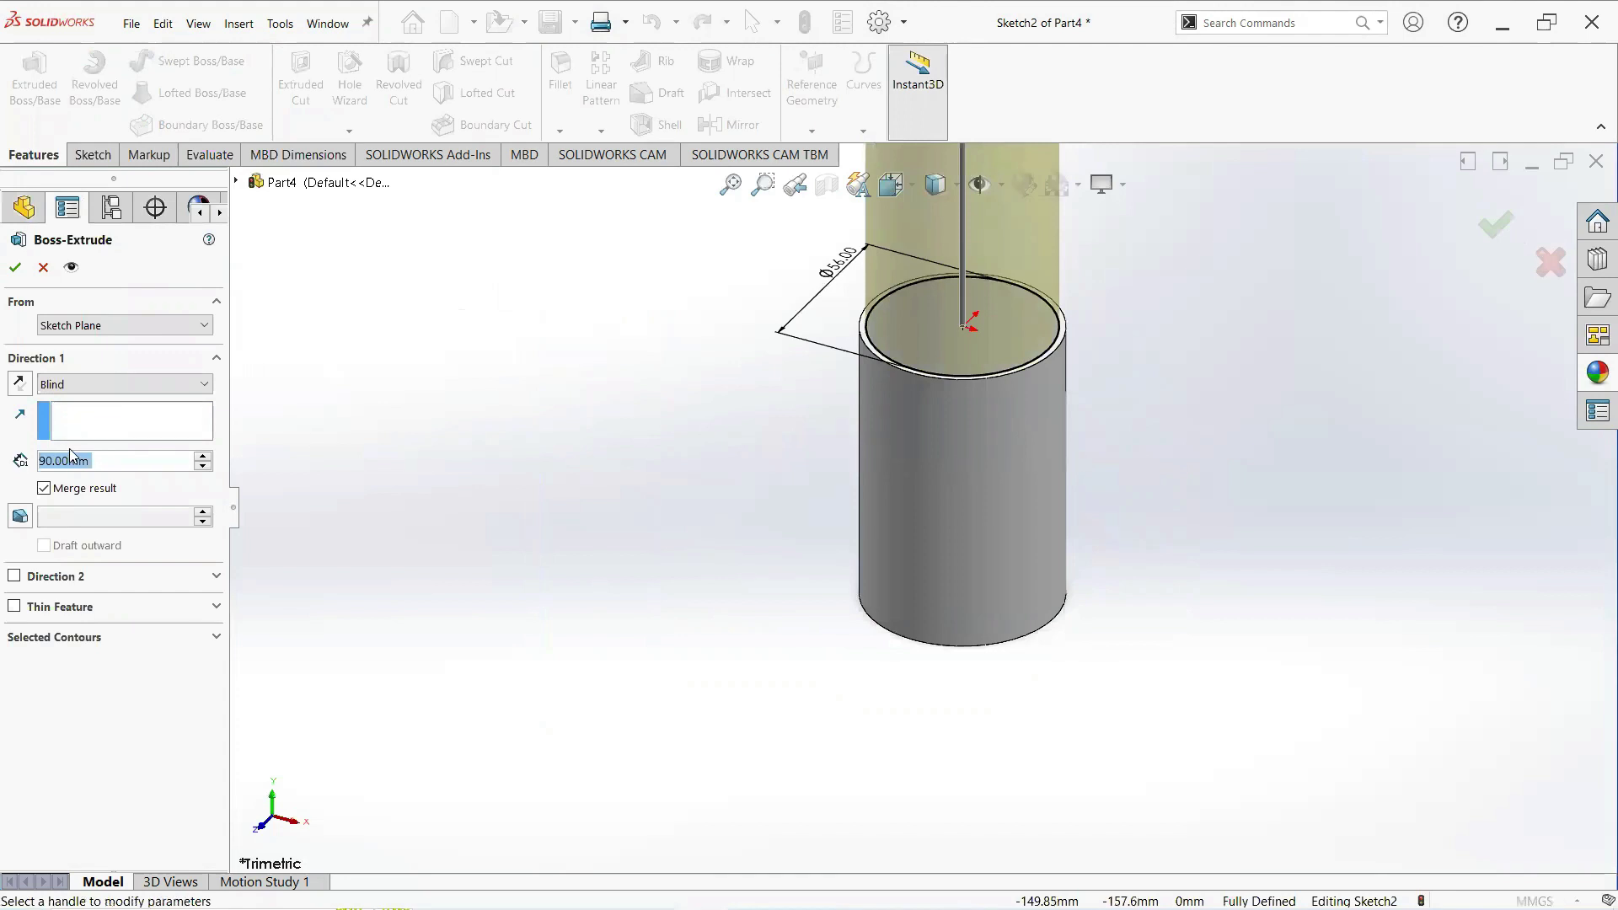
pyautogui.write('78')
pyautogui.press('BackSpace')
pyautogui.press('BackSpace')
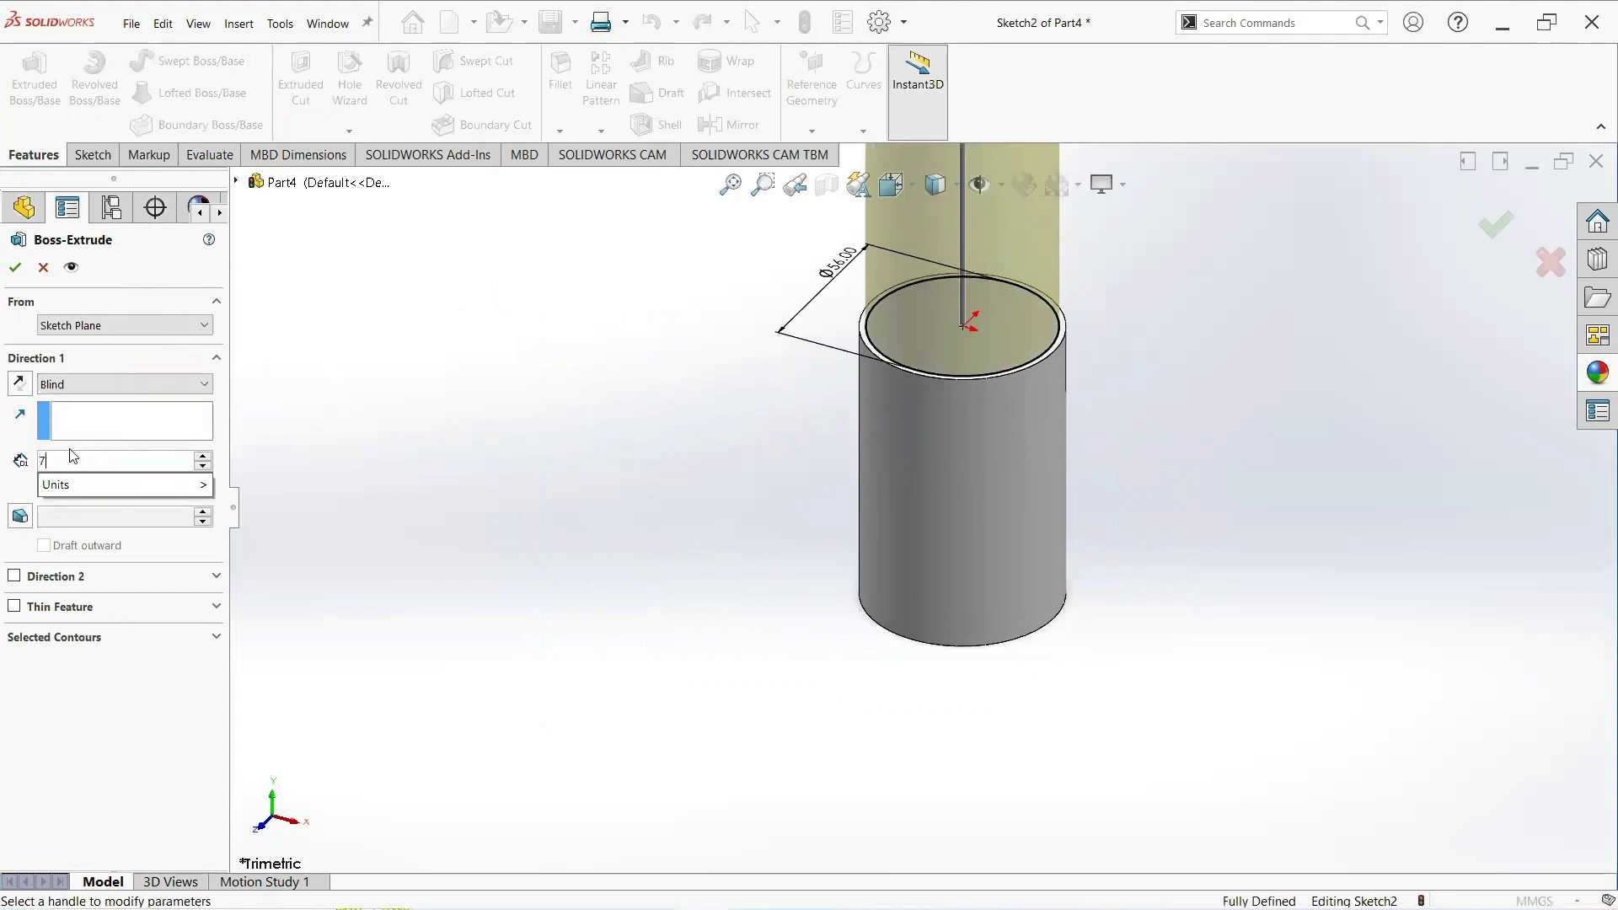
pyautogui.write('8')
pyautogui.press('Return')
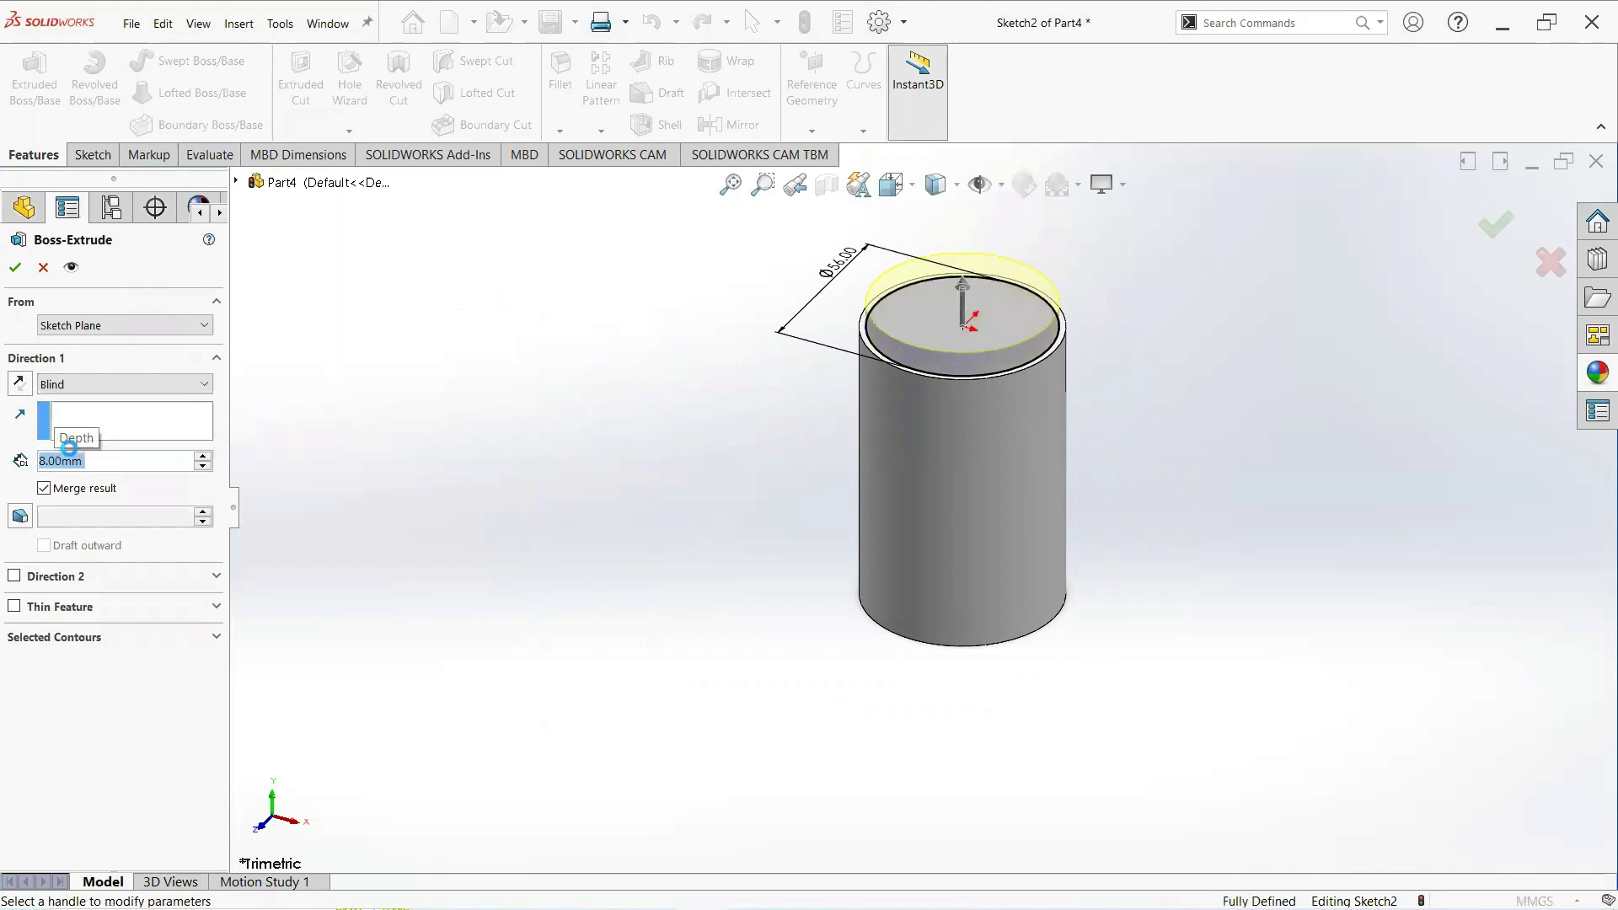
pyautogui.press('Return')
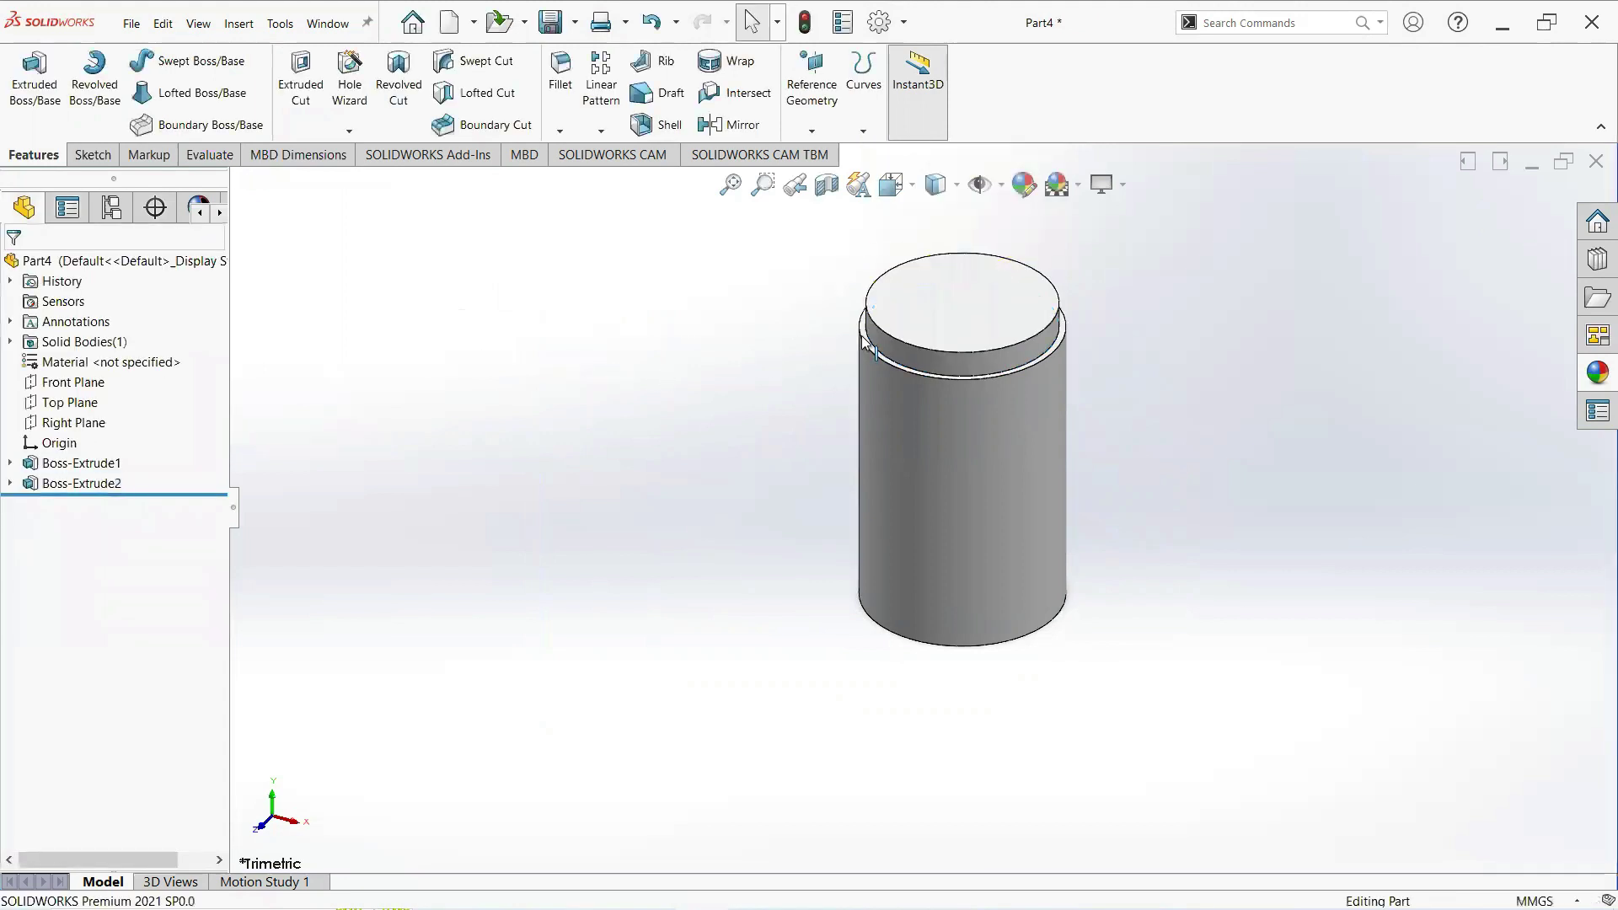
# - Shell the body to a 0.4 mm wall thickness, removing the top face of the narrower neck
pyautogui.scroll(2, 861, 336)
pyautogui.scroll(-1, 895, 331)
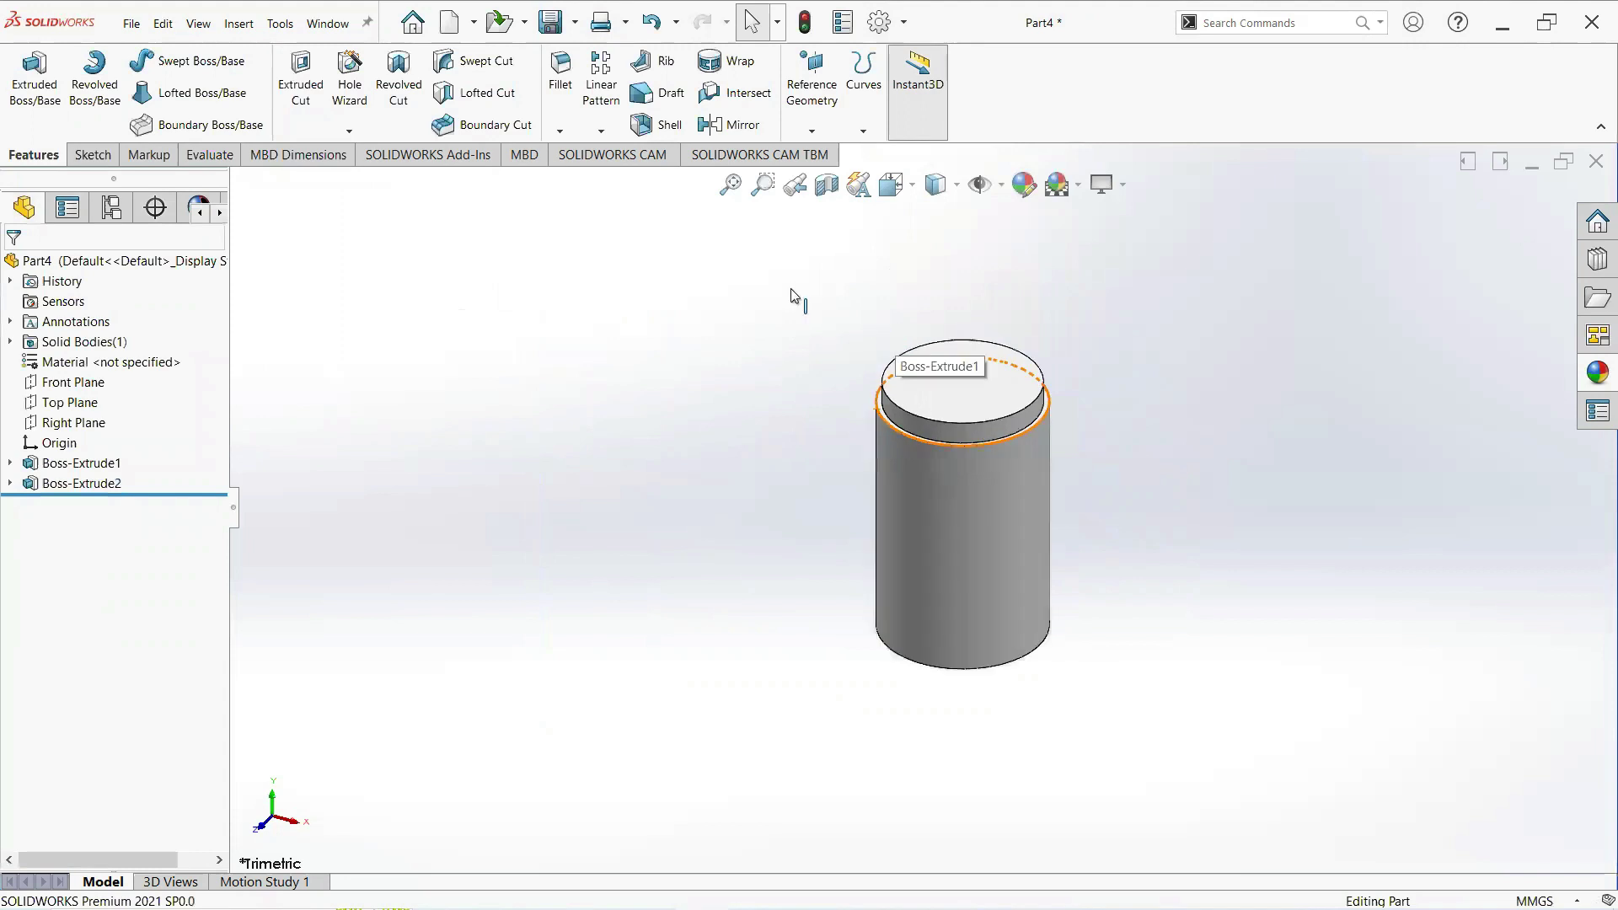
pyautogui.click(672, 125)
pyautogui.click(972, 381)
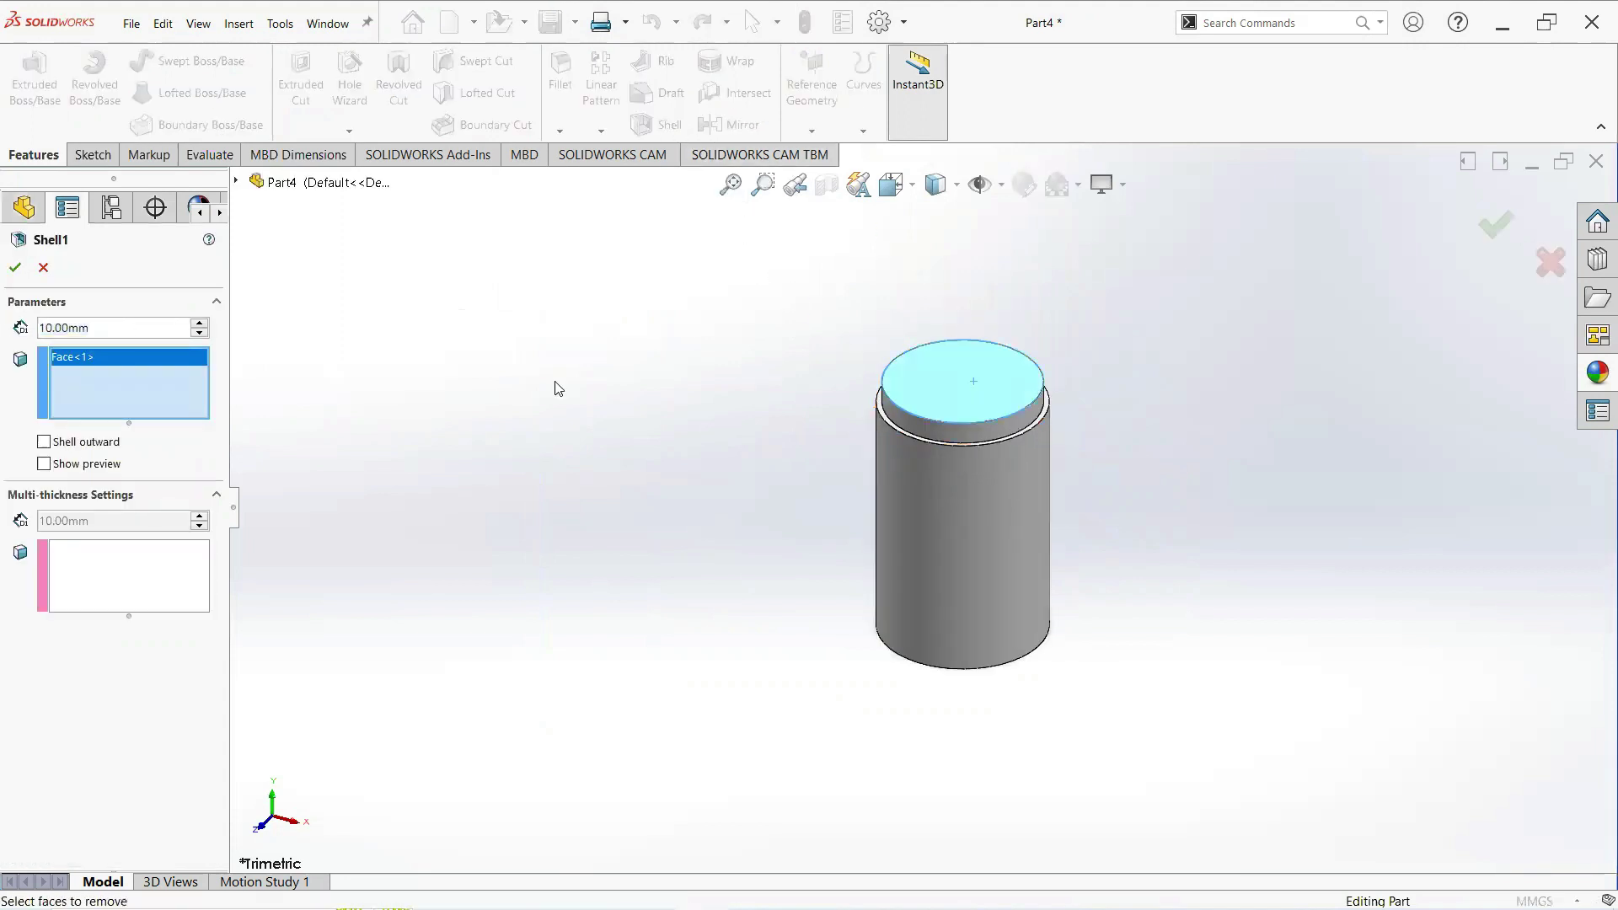
pyautogui.doubleClick(113, 332)
pyautogui.write('0.4')
pyautogui.press('Return')
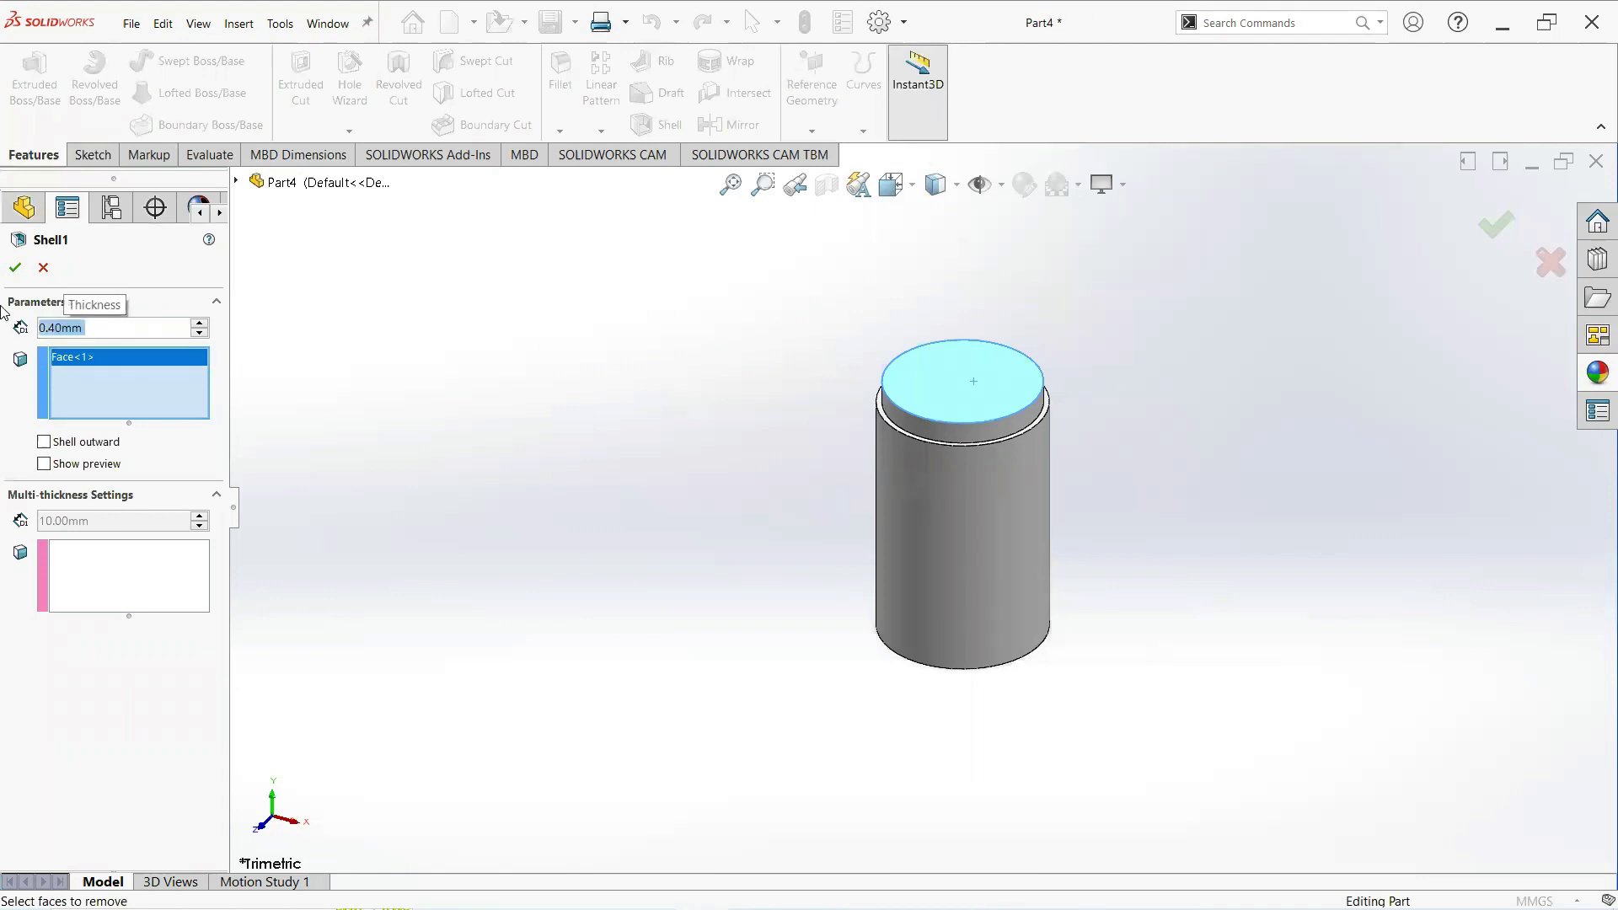
pyautogui.click(15, 267)
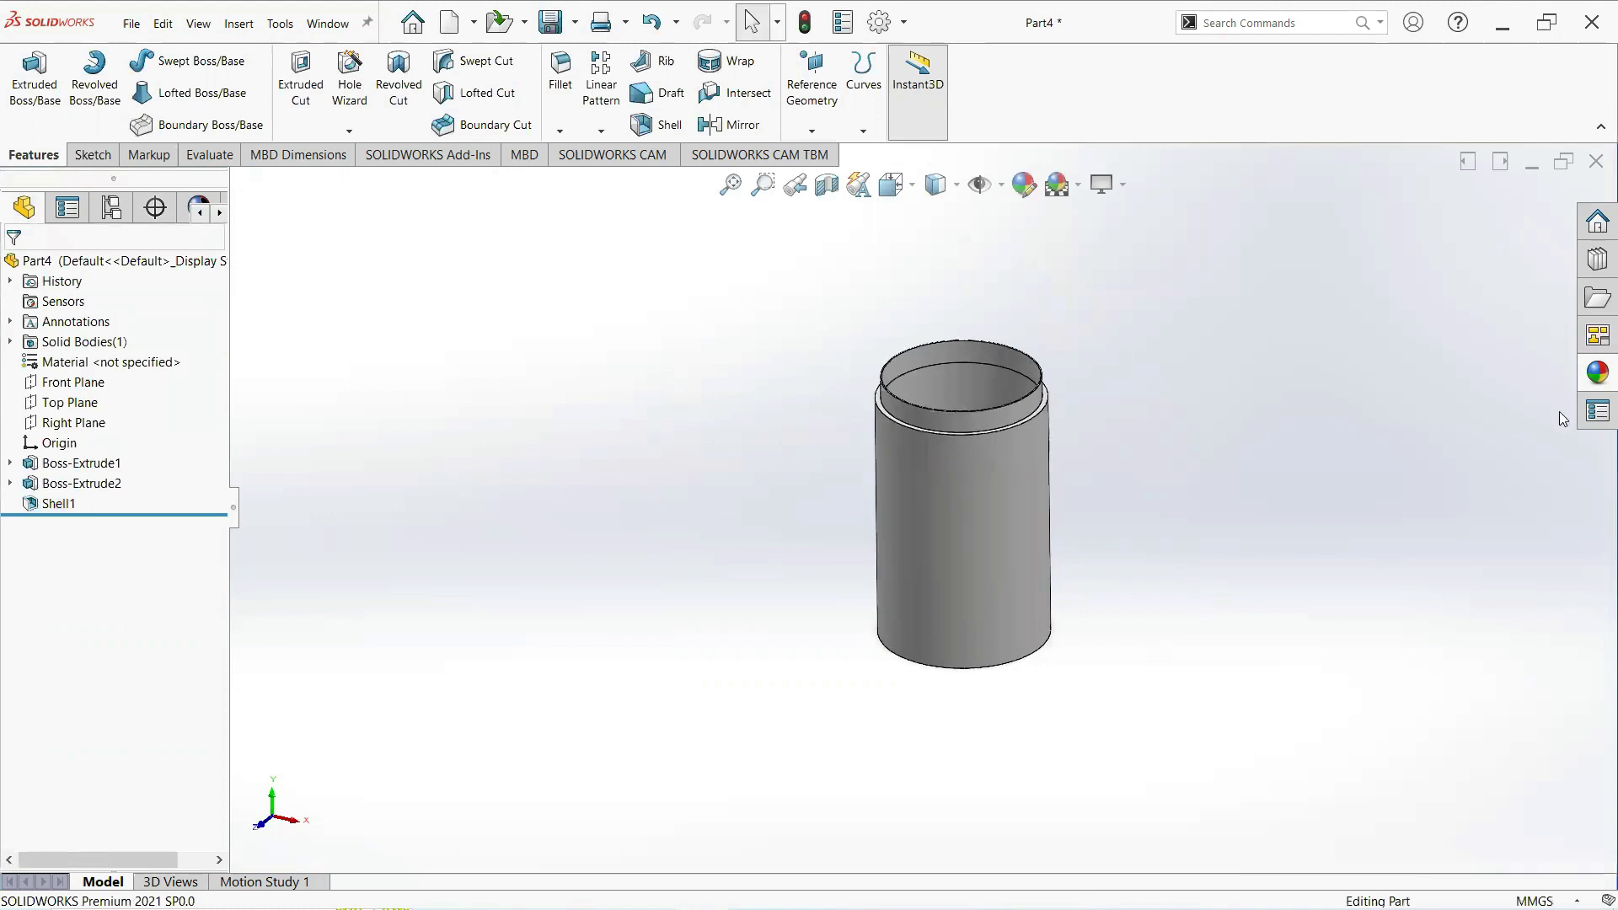
# - Apply the clear glass appearance from the Glass > Gloss category to the container
pyautogui.click(1596, 382)
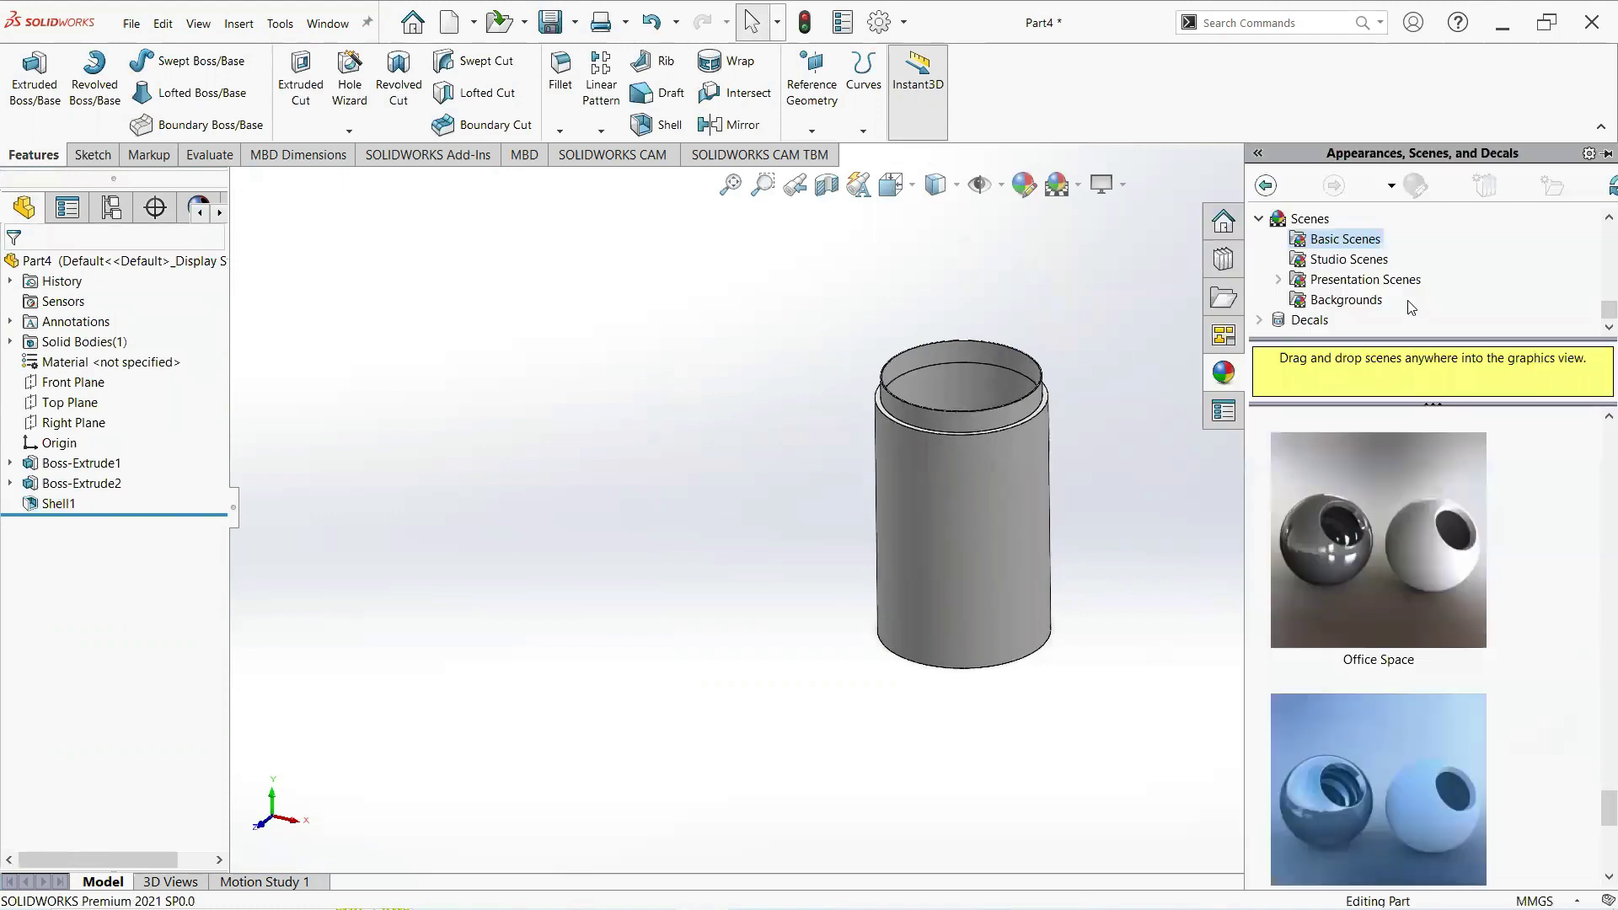
pyautogui.scroll(10, 1409, 305)
pyautogui.click(1353, 220)
pyautogui.scroll(-4, 1348, 263)
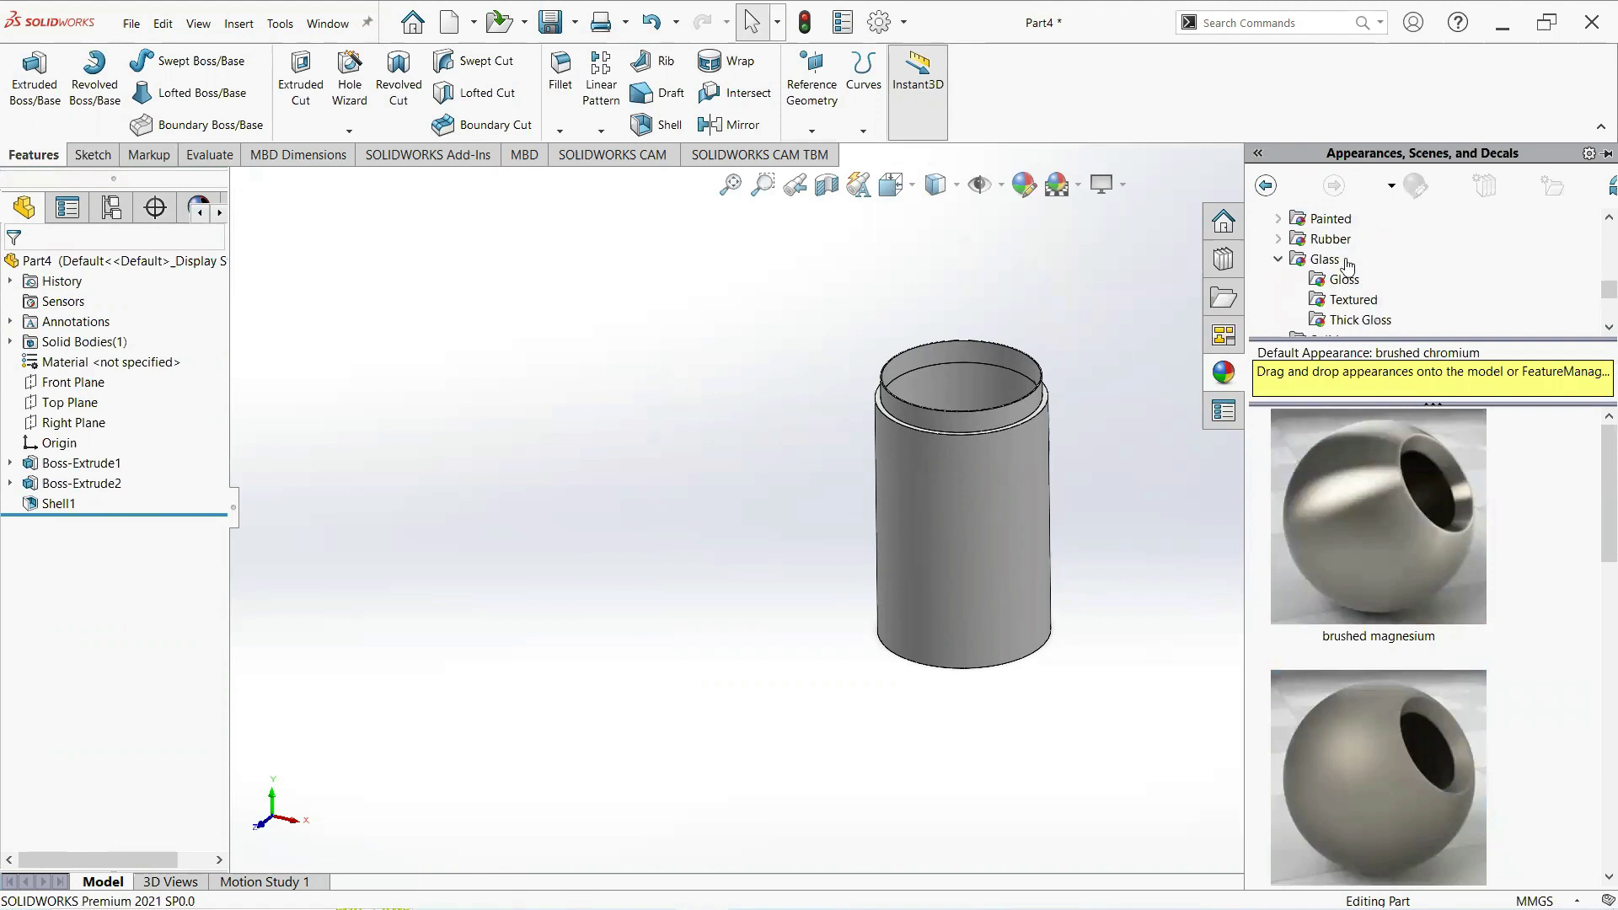
pyautogui.click(1325, 261)
pyautogui.scroll(-1, 1347, 260)
pyautogui.scroll(1, 1351, 257)
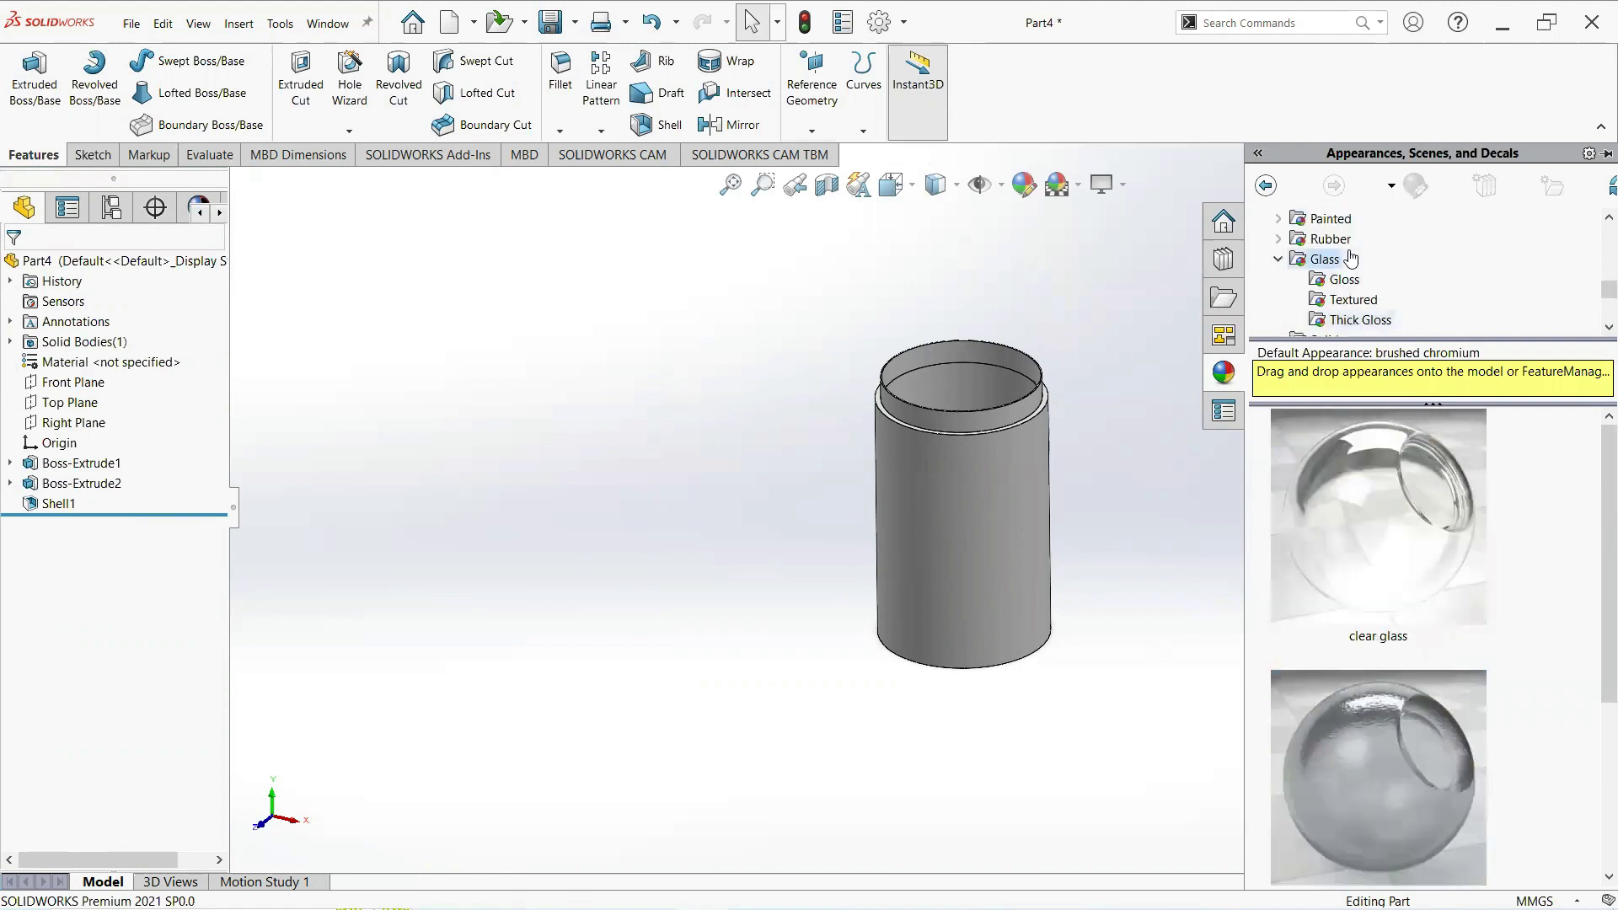
pyautogui.click(1346, 280)
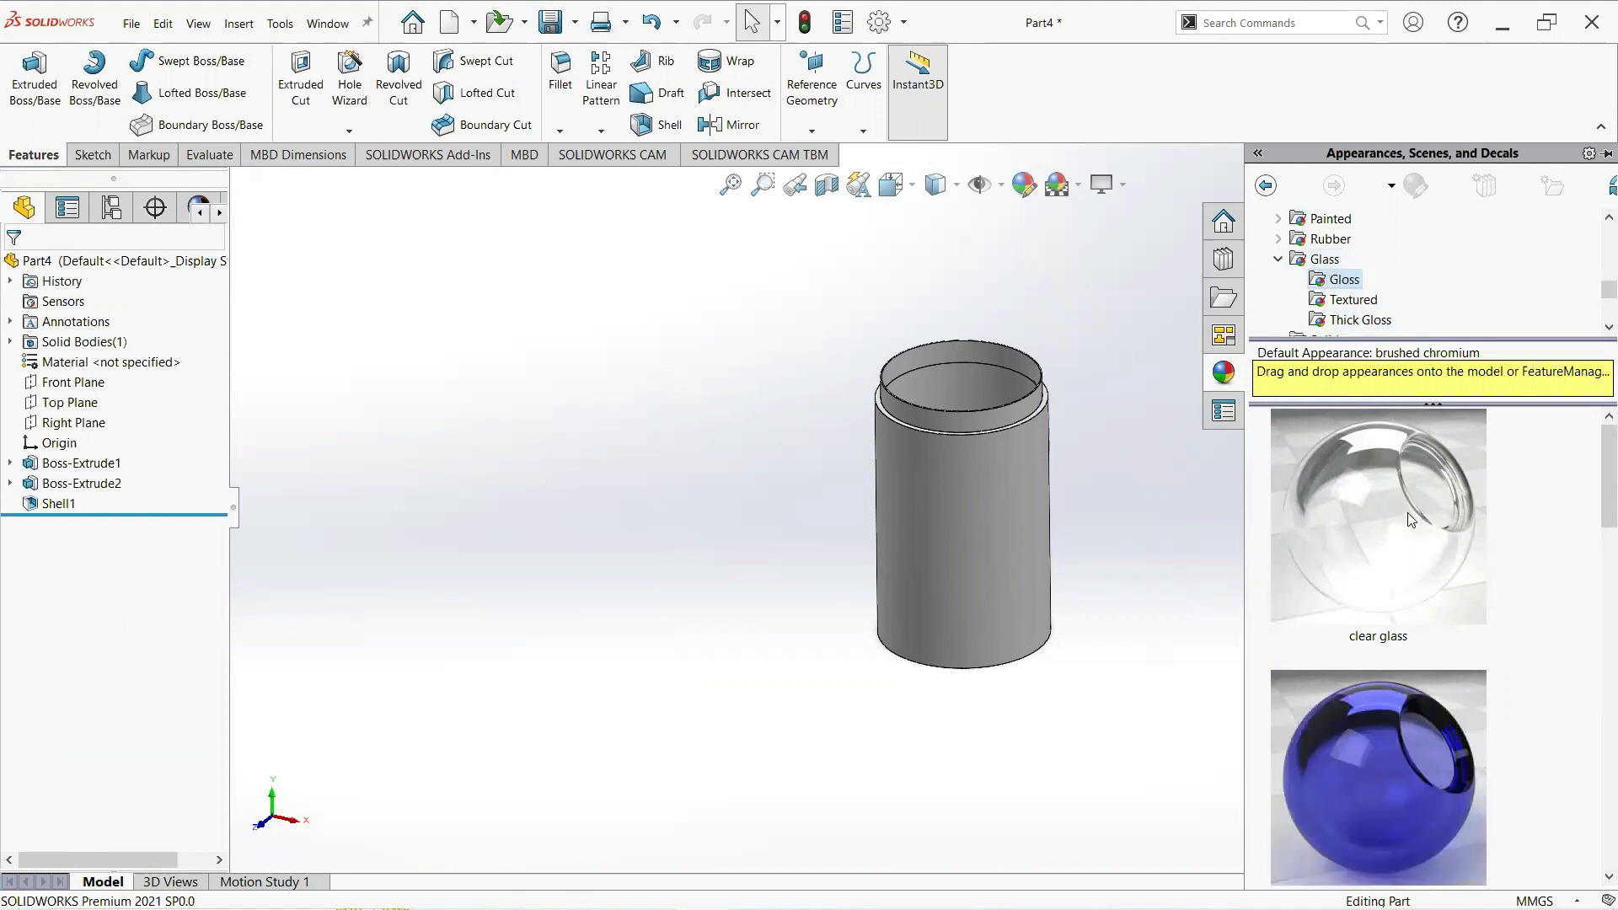
pyautogui.rightClick(1408, 512)
pyautogui.click(1416, 524)
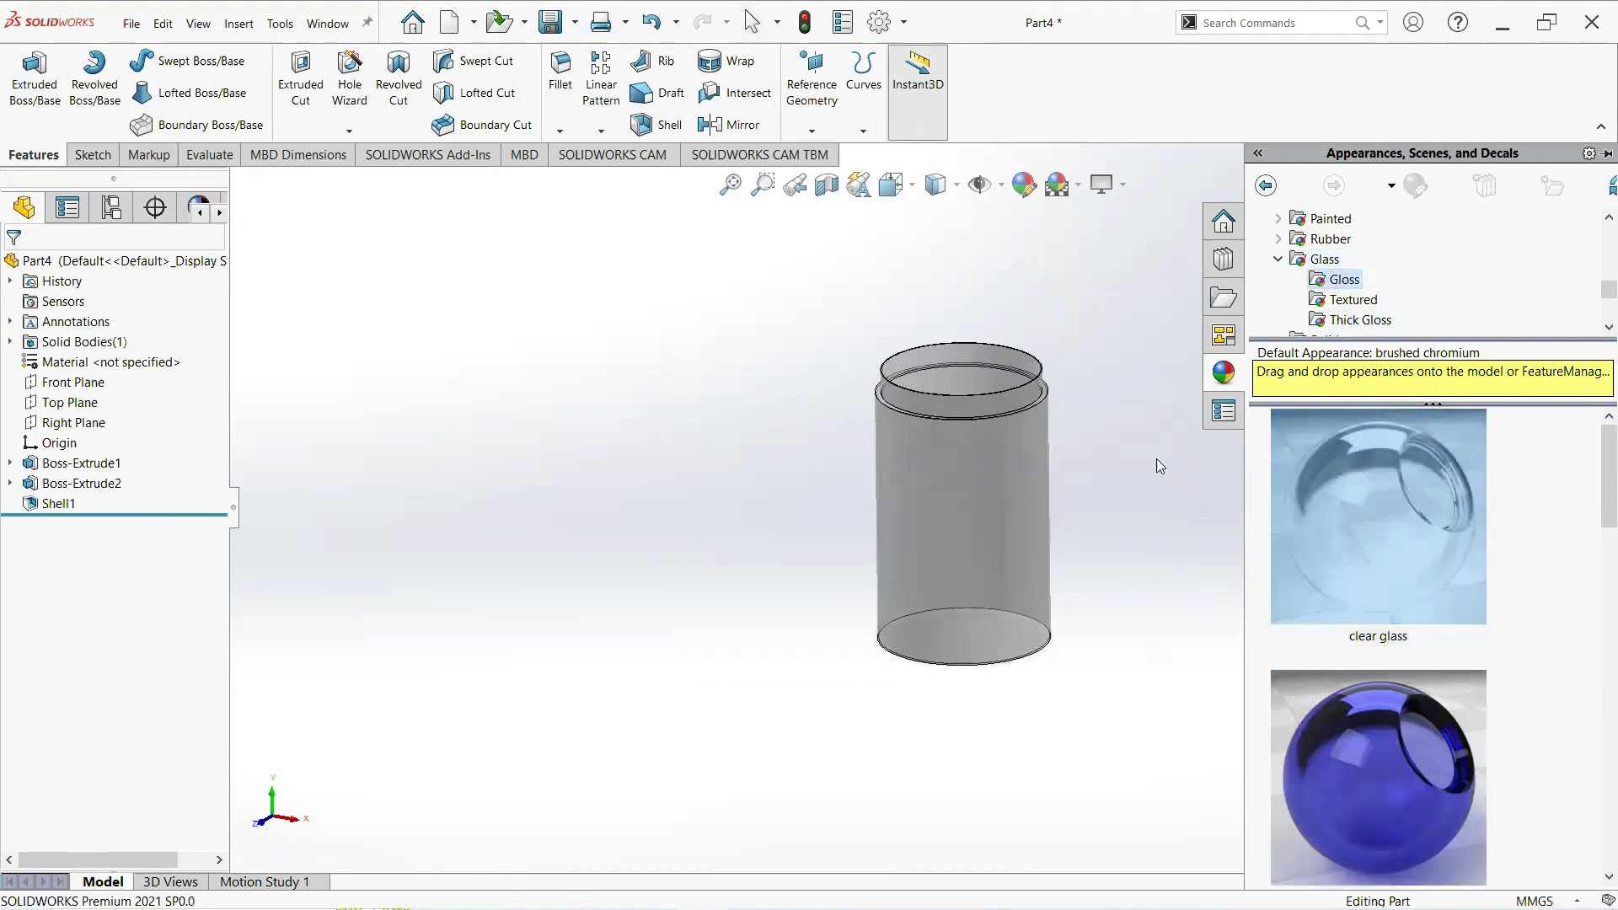
# - Apply the Rooftop scene from the Basic Scenes to the graphics view
pyautogui.scroll(-2, 1425, 289)
pyautogui.scroll(-3, 1424, 289)
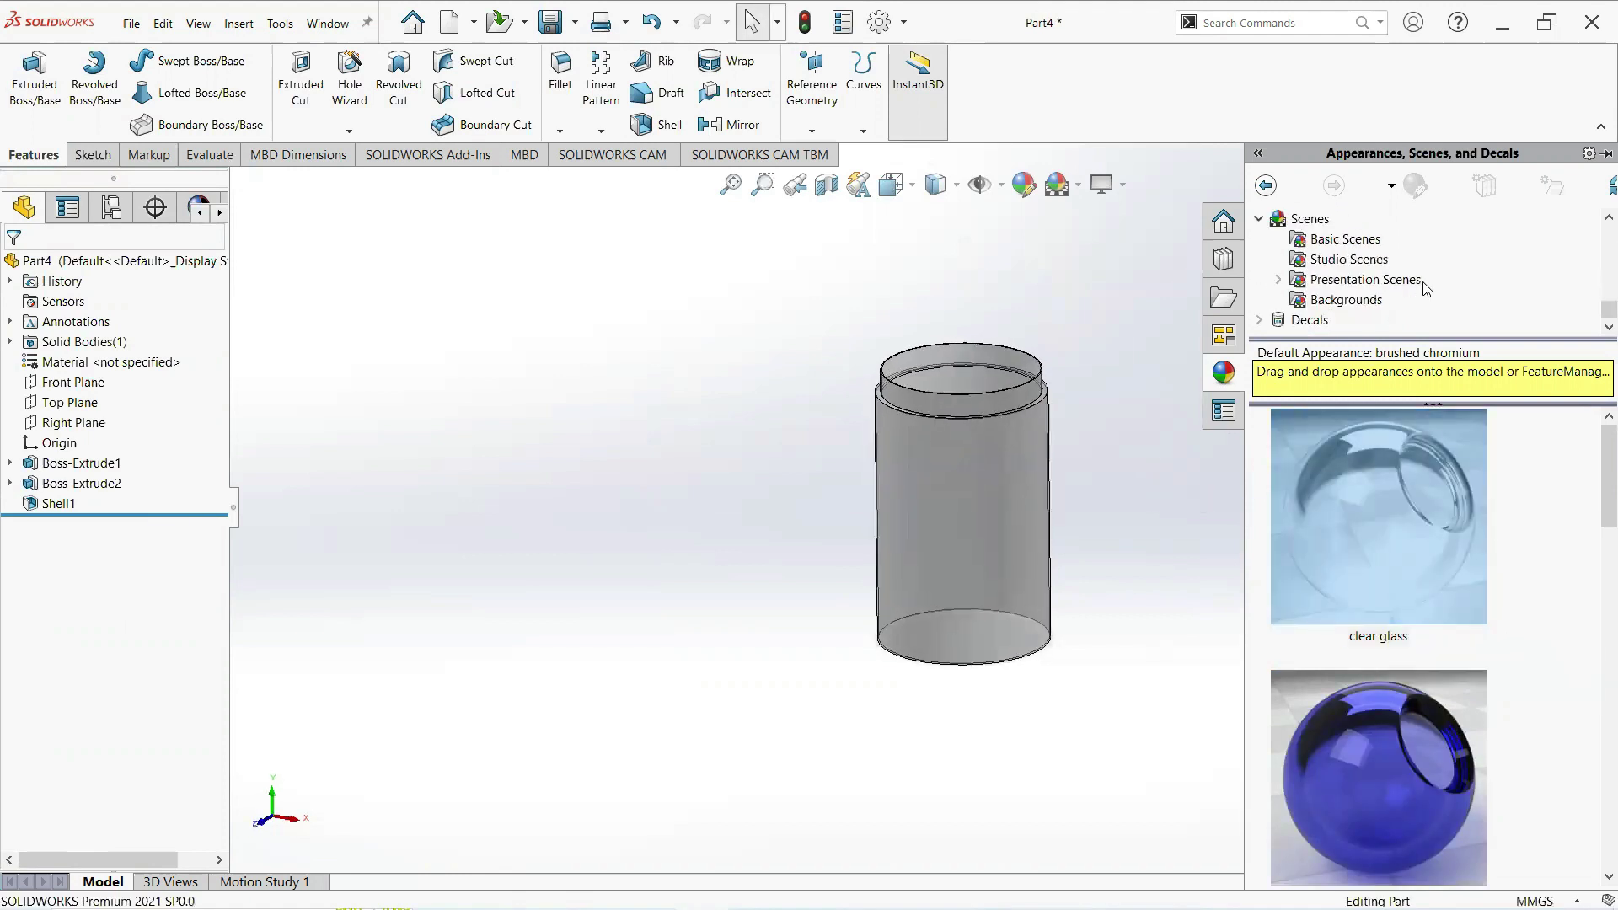
pyautogui.click(1361, 243)
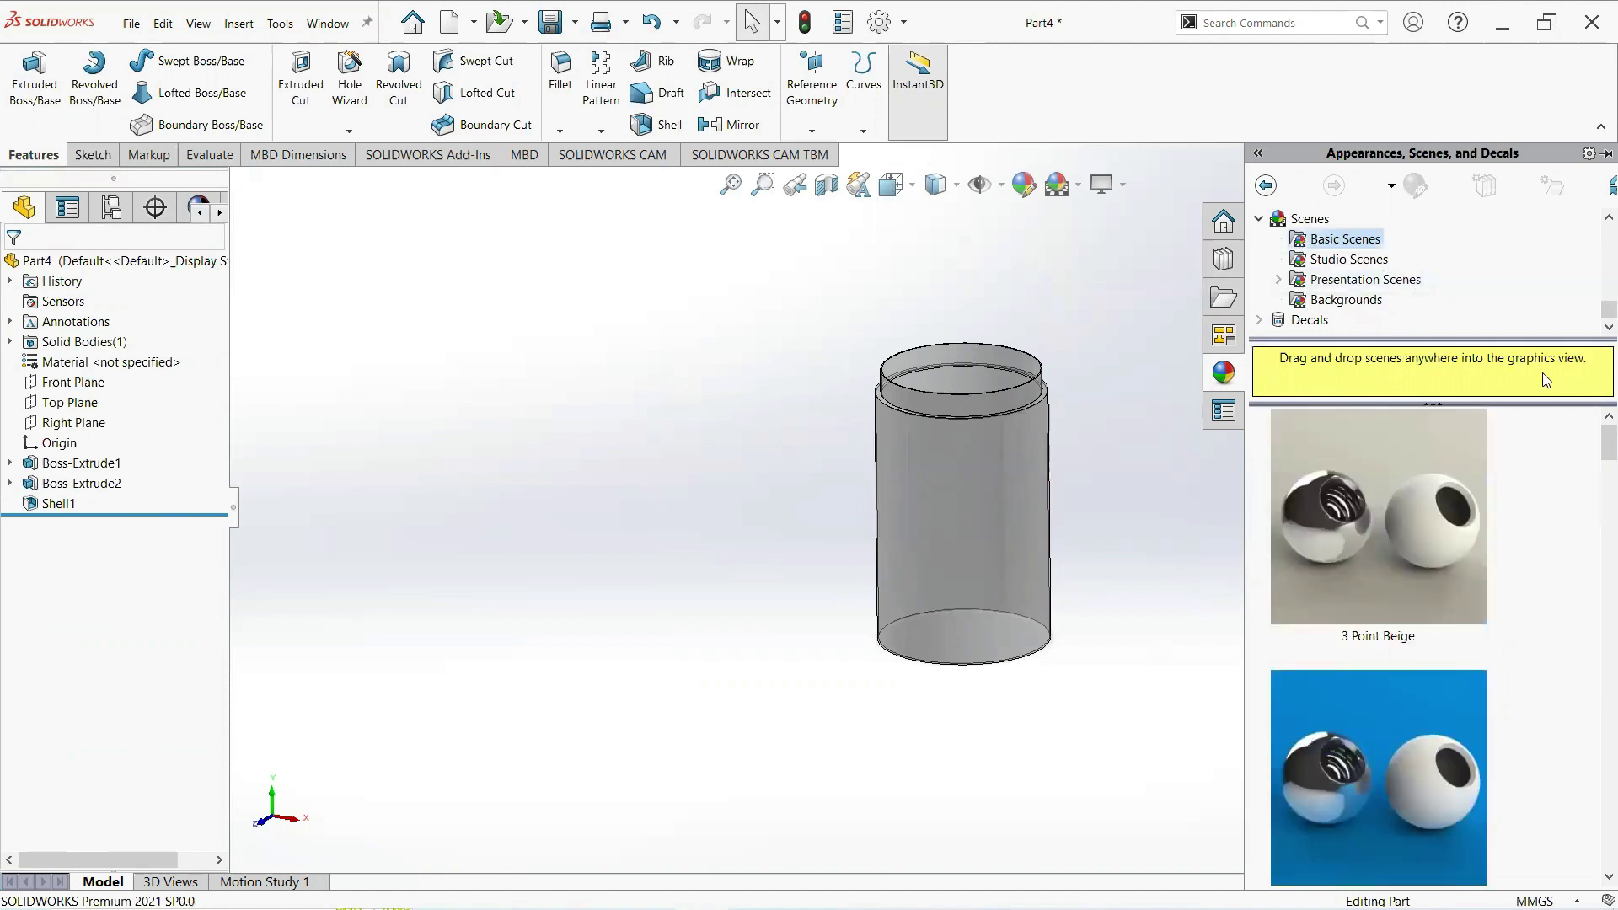
pyautogui.scroll(-10, 1595, 476)
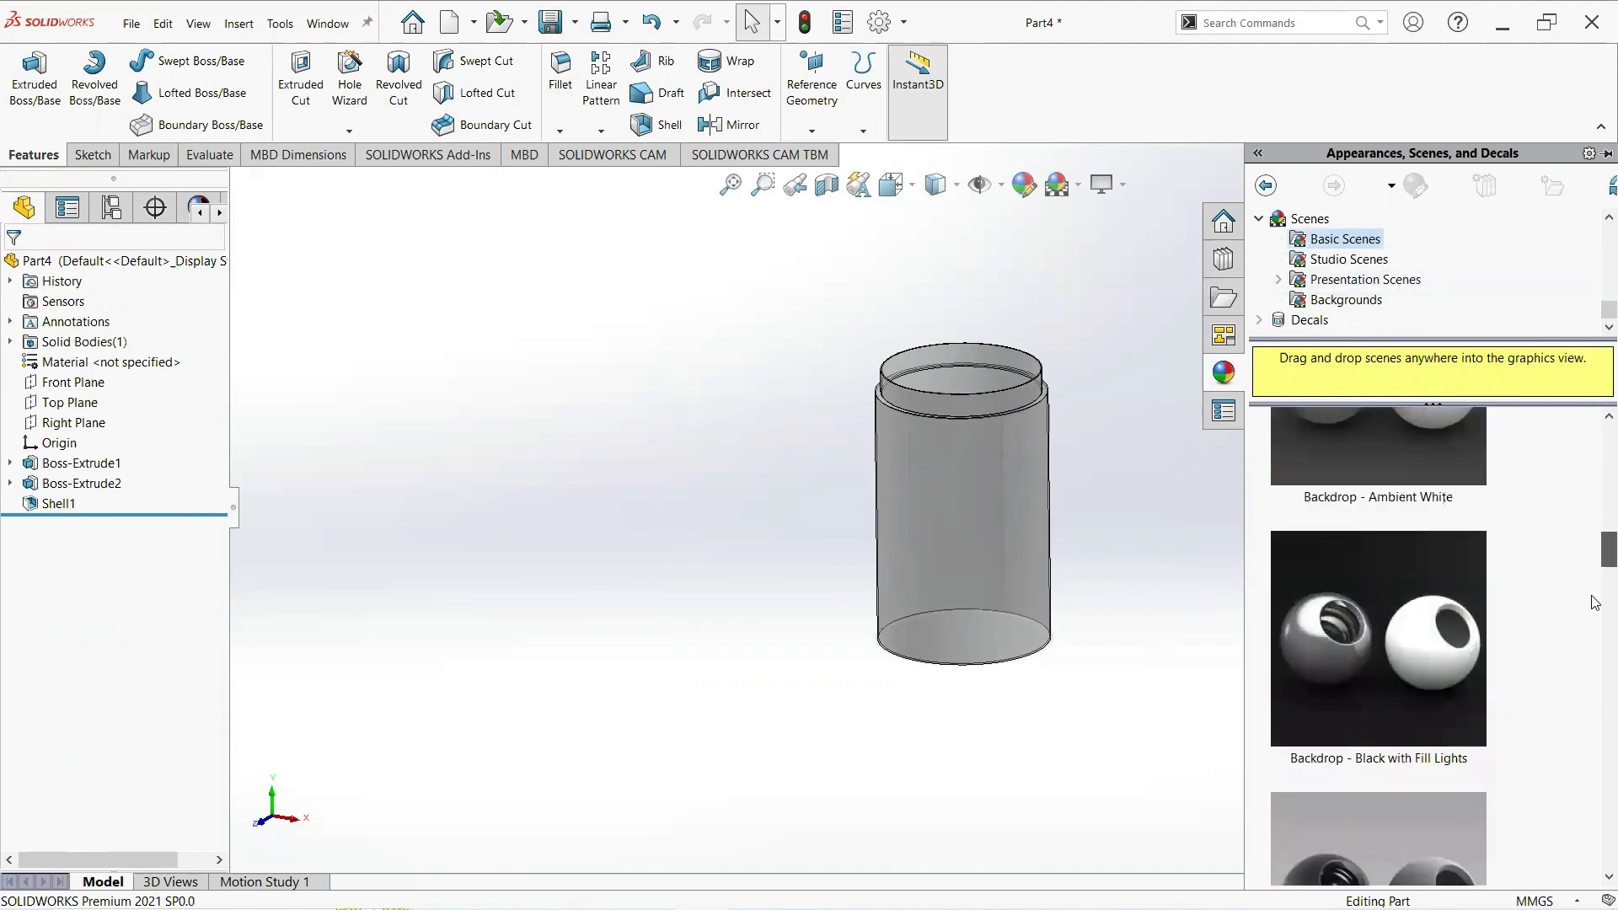
pyautogui.scroll(-10, 1595, 648)
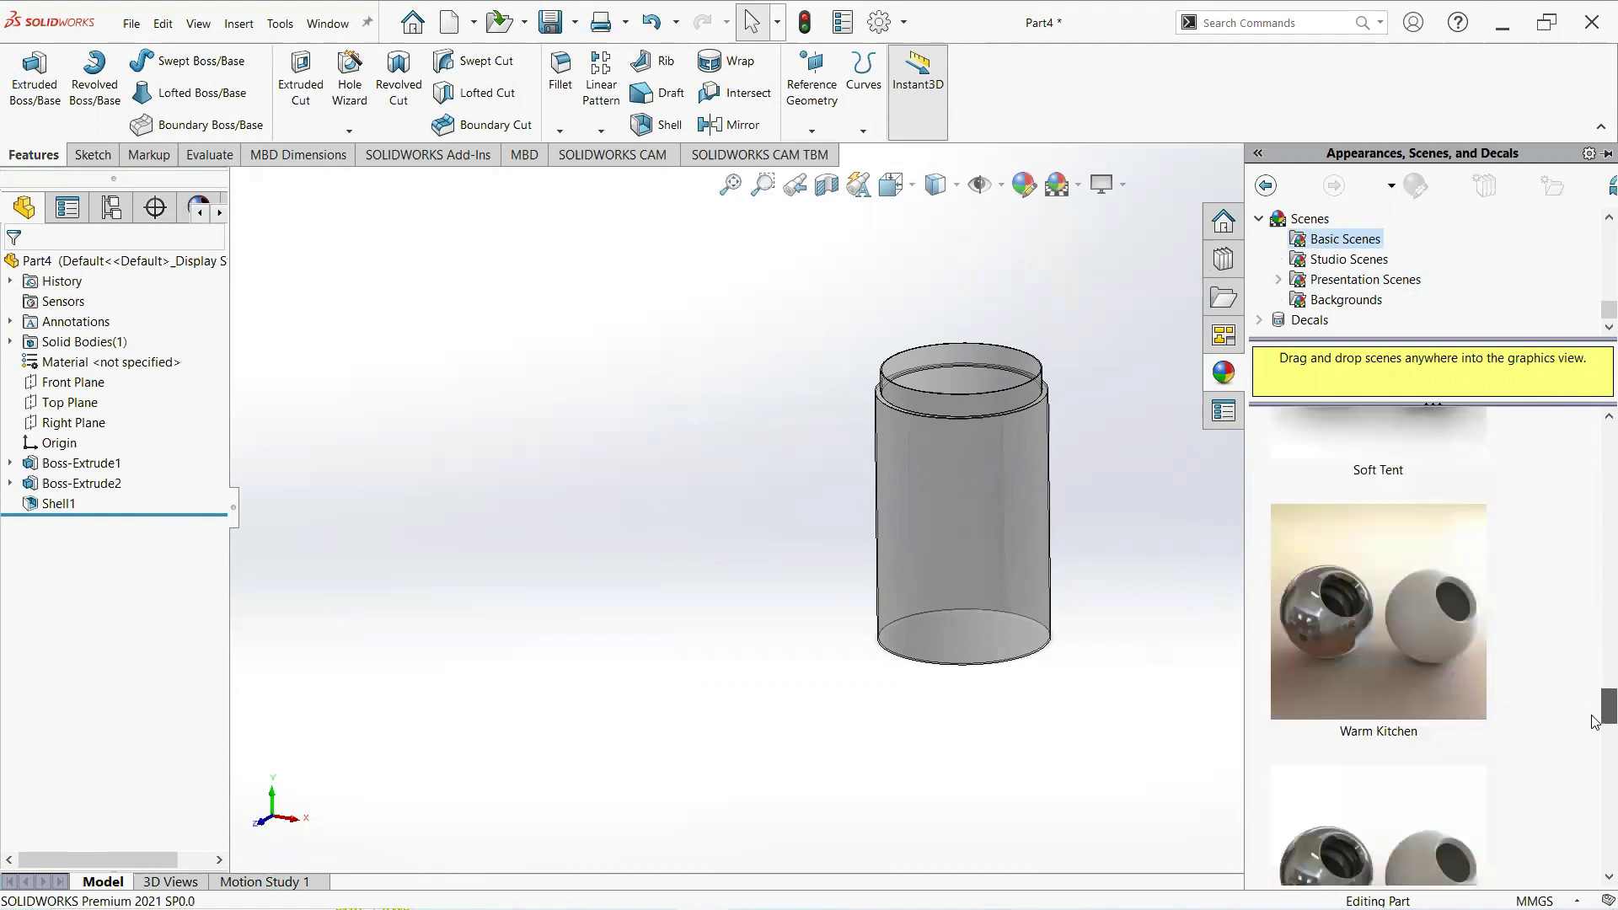
pyautogui.scroll(-10, 1594, 750)
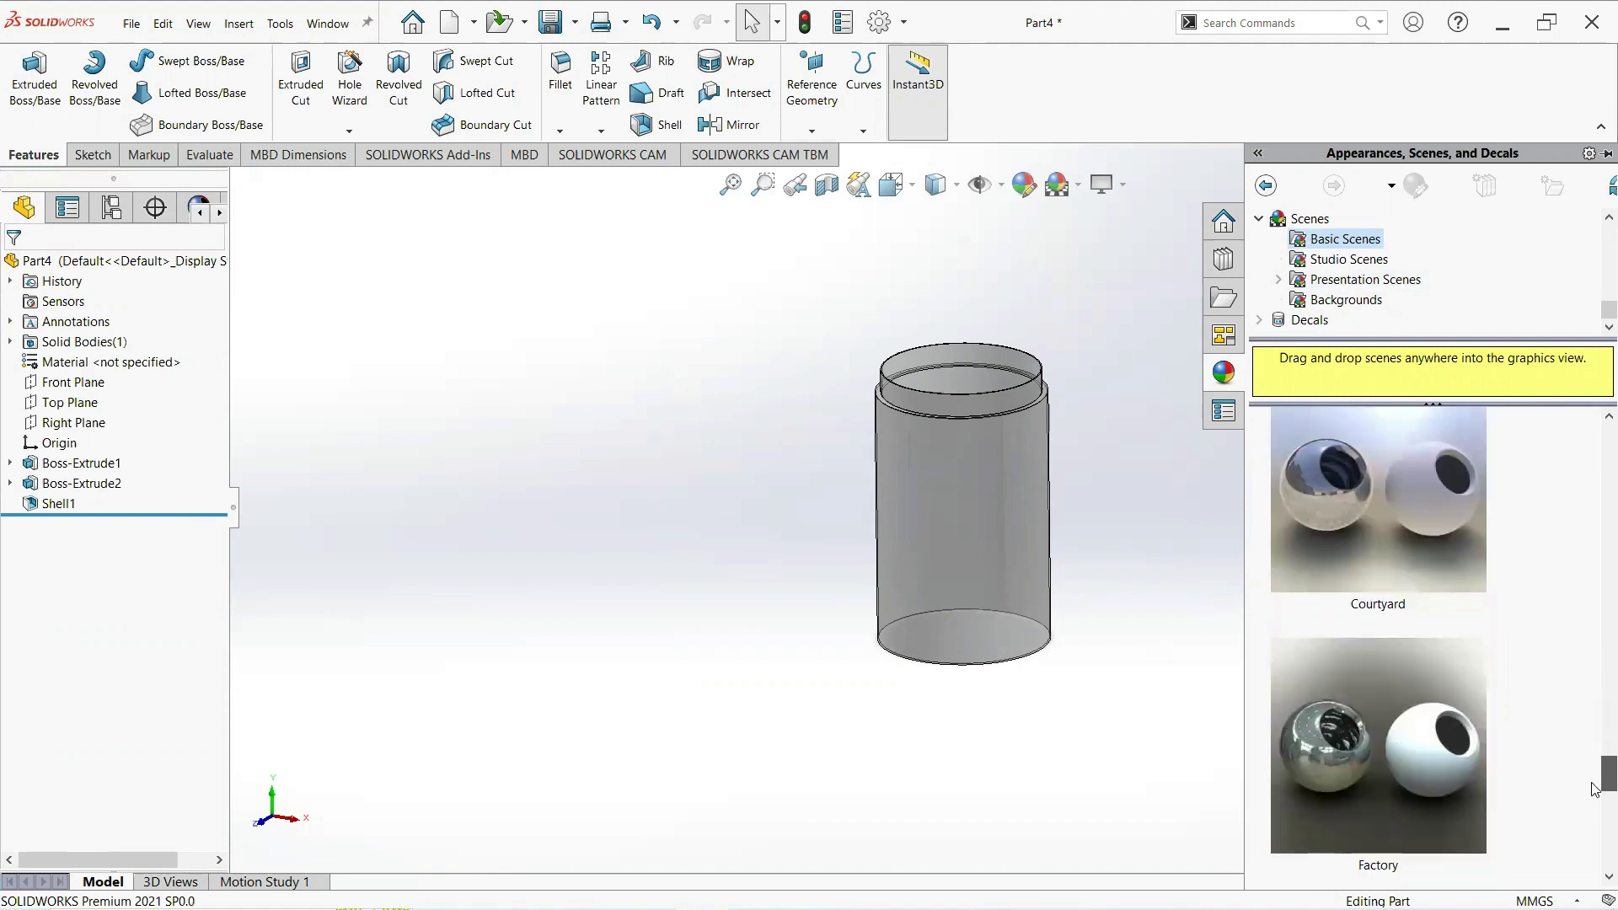
pyautogui.scroll(-5, 1594, 798)
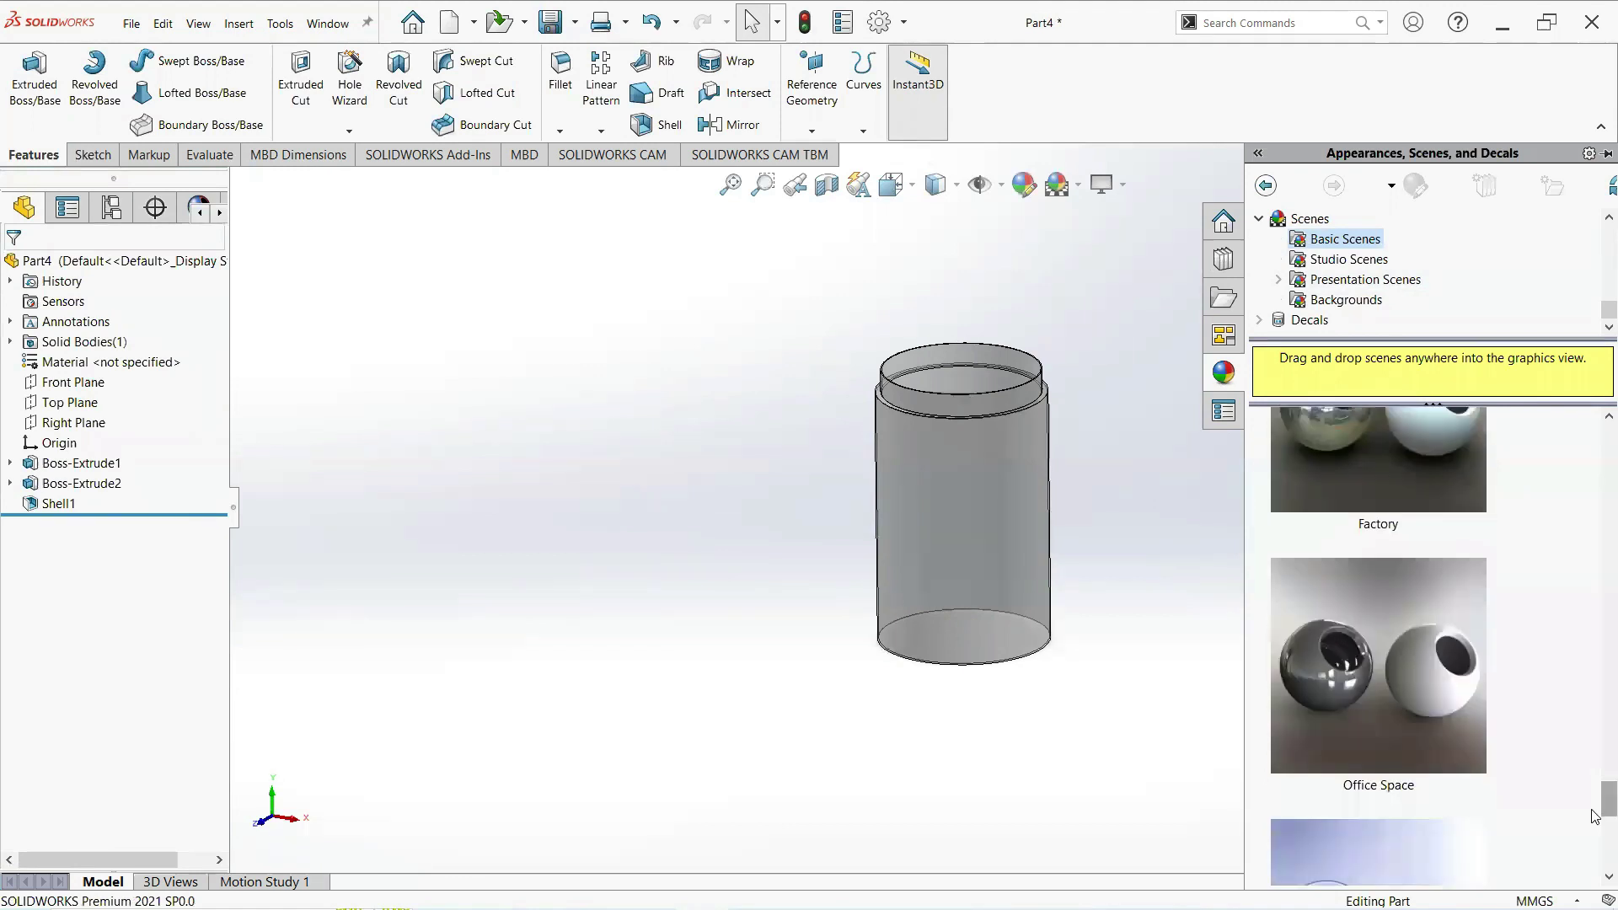
pyautogui.scroll(-1, 1596, 832)
pyautogui.rightClick(1402, 654)
pyautogui.click(1463, 661)
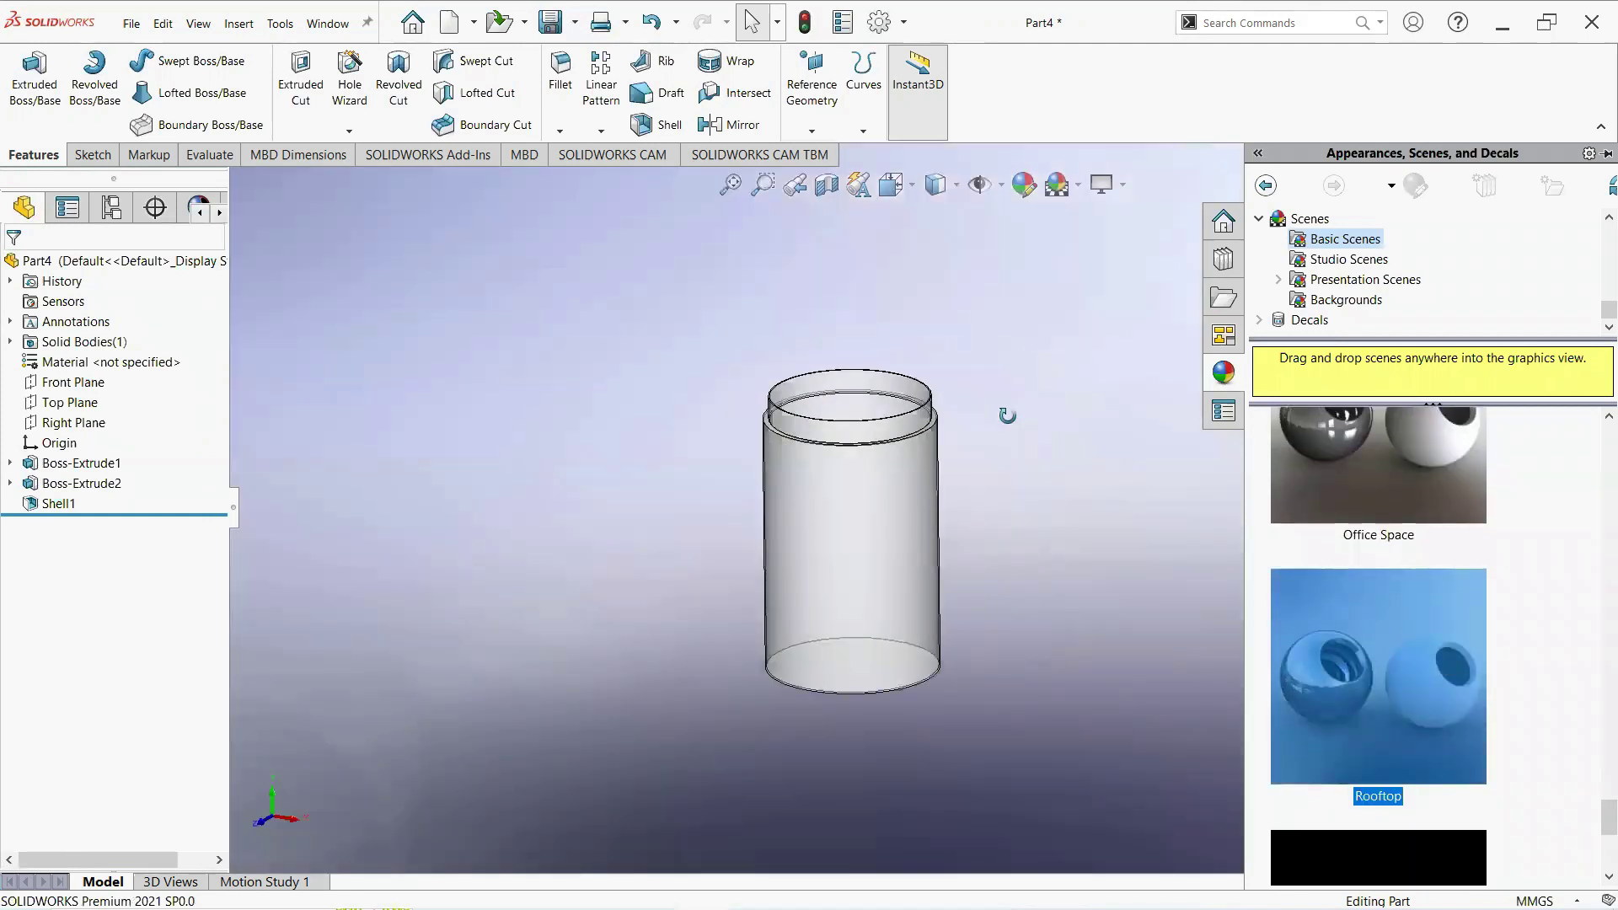
# - Save the container part to the Desktop under the file name jar part1
pyautogui.click(131, 23)
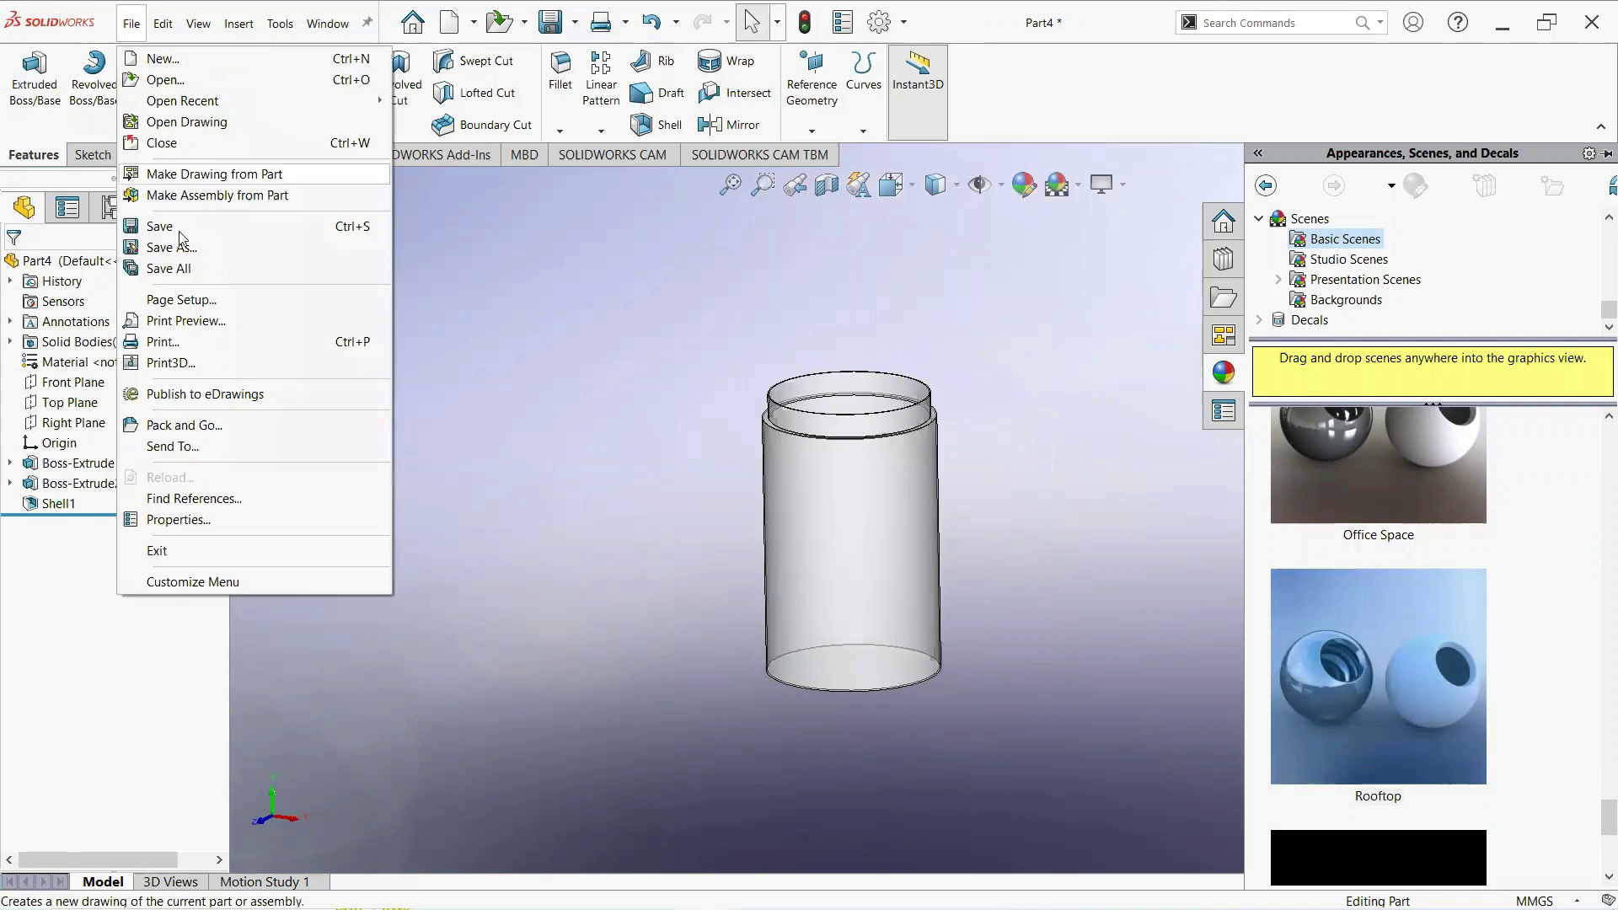
pyautogui.click(187, 246)
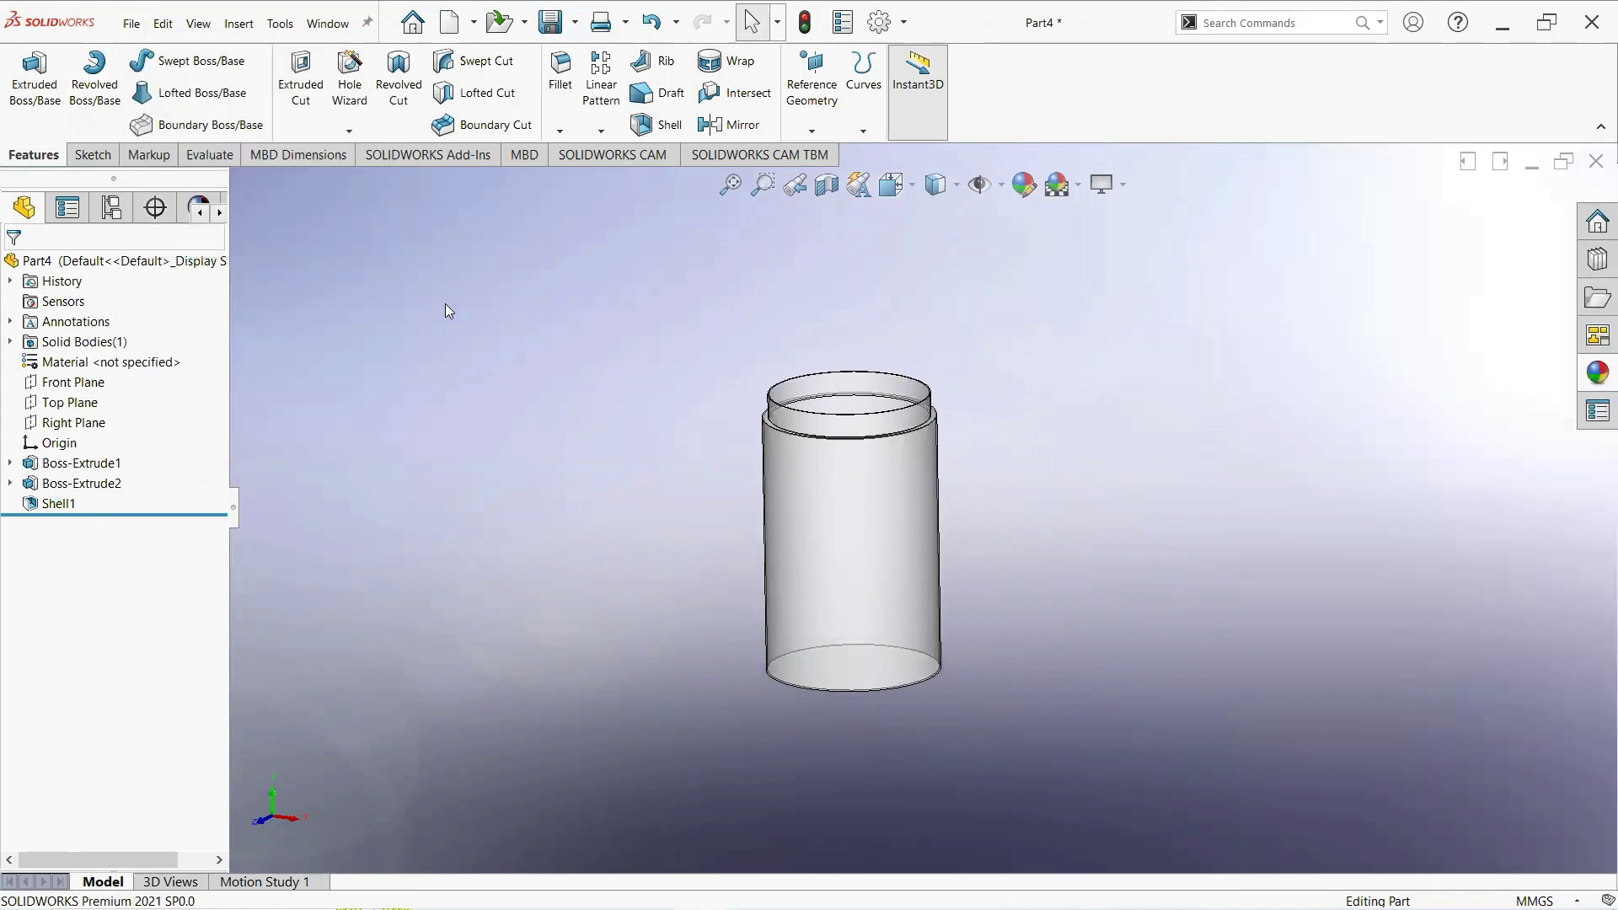
pyautogui.hotkey('ctrl', 's')
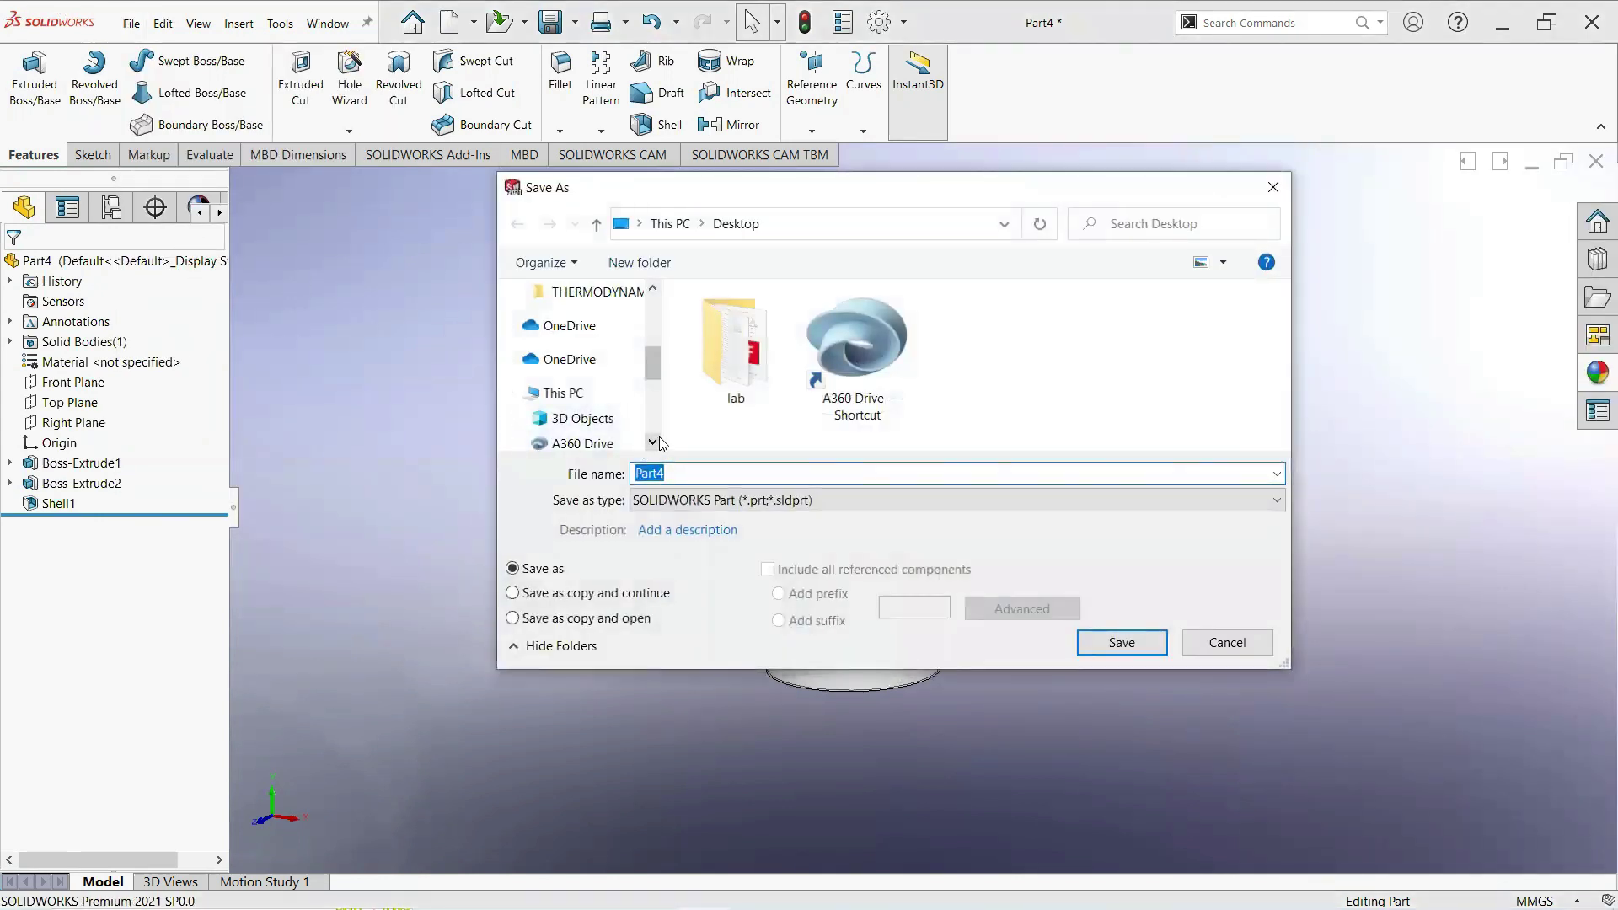
pyautogui.write('jar p')
pyautogui.press('Return')
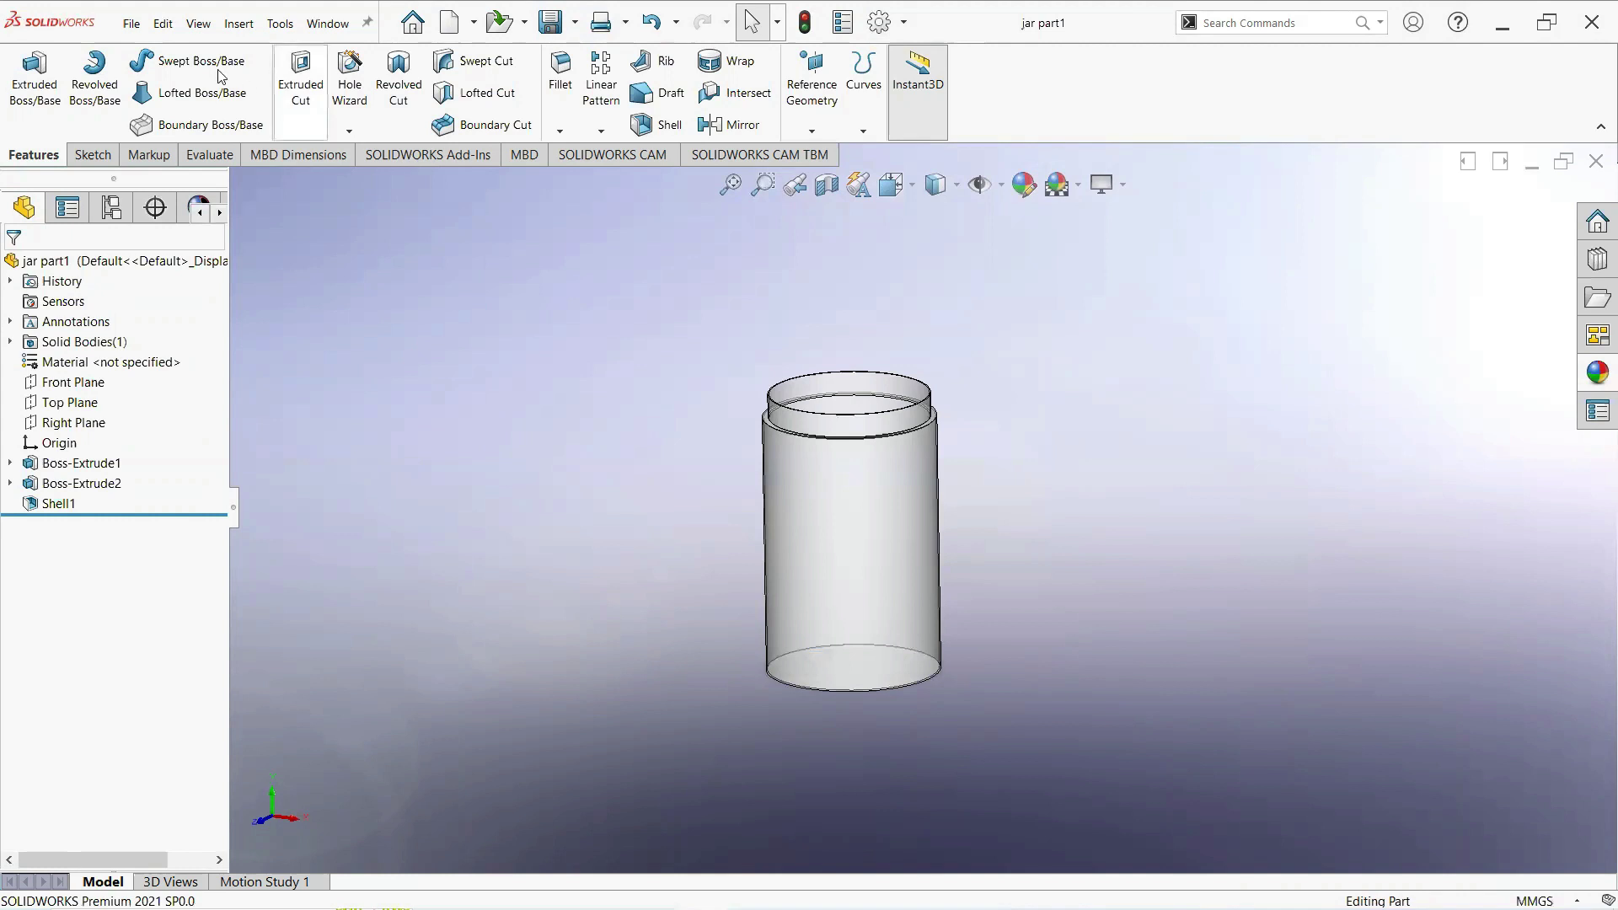
# - Create a new, empty part document
pyautogui.click(132, 25)
pyautogui.click(152, 58)
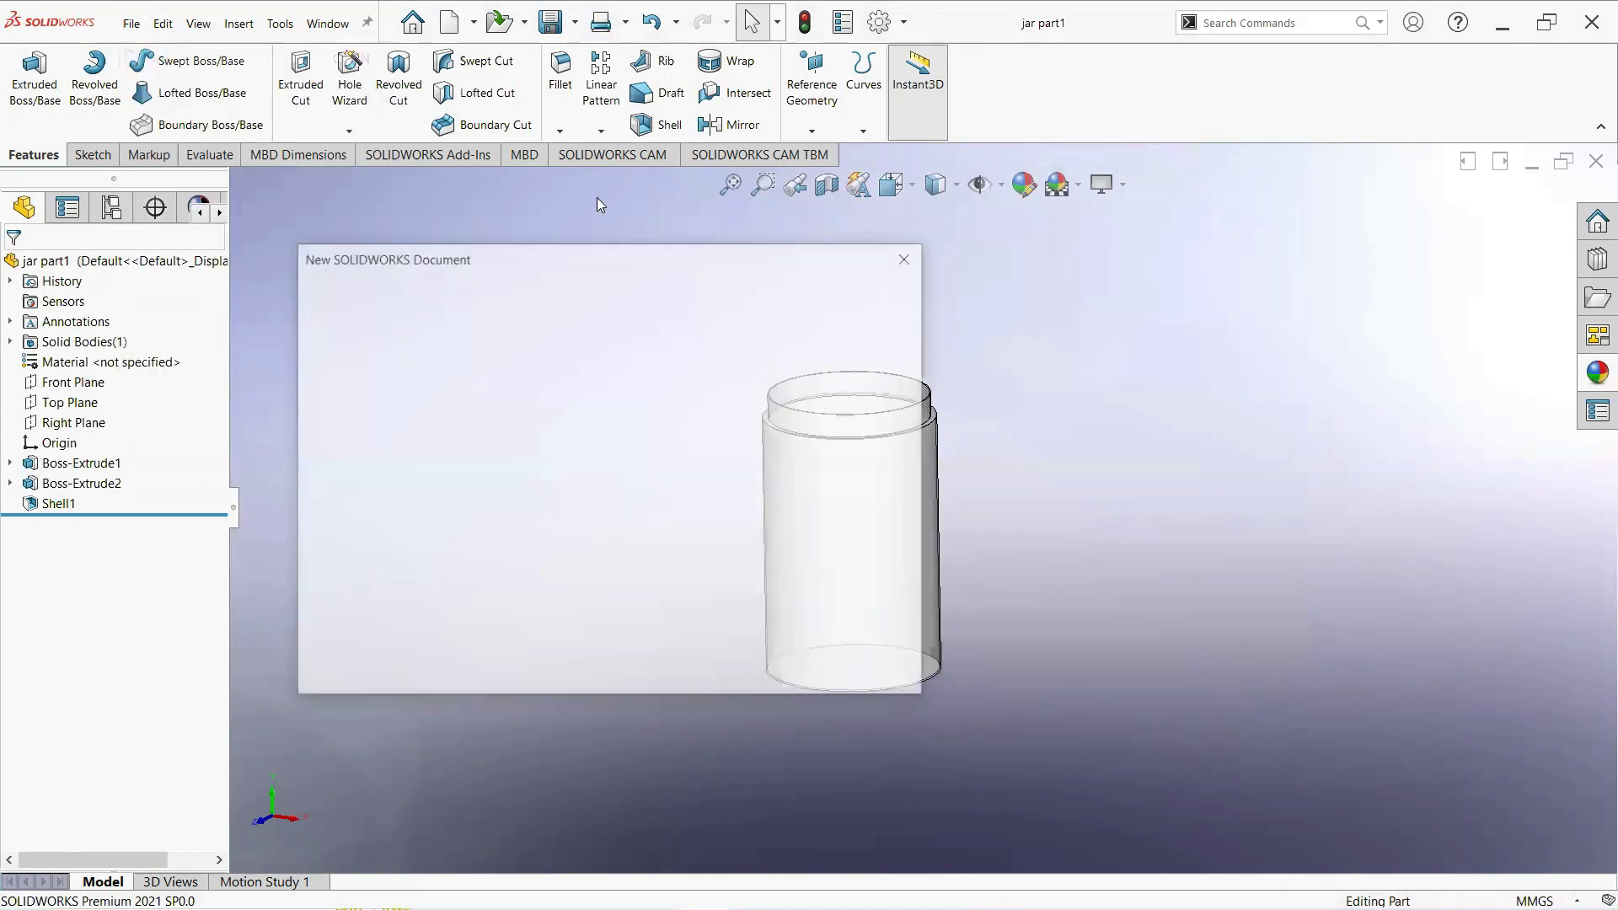
pyautogui.click(695, 662)
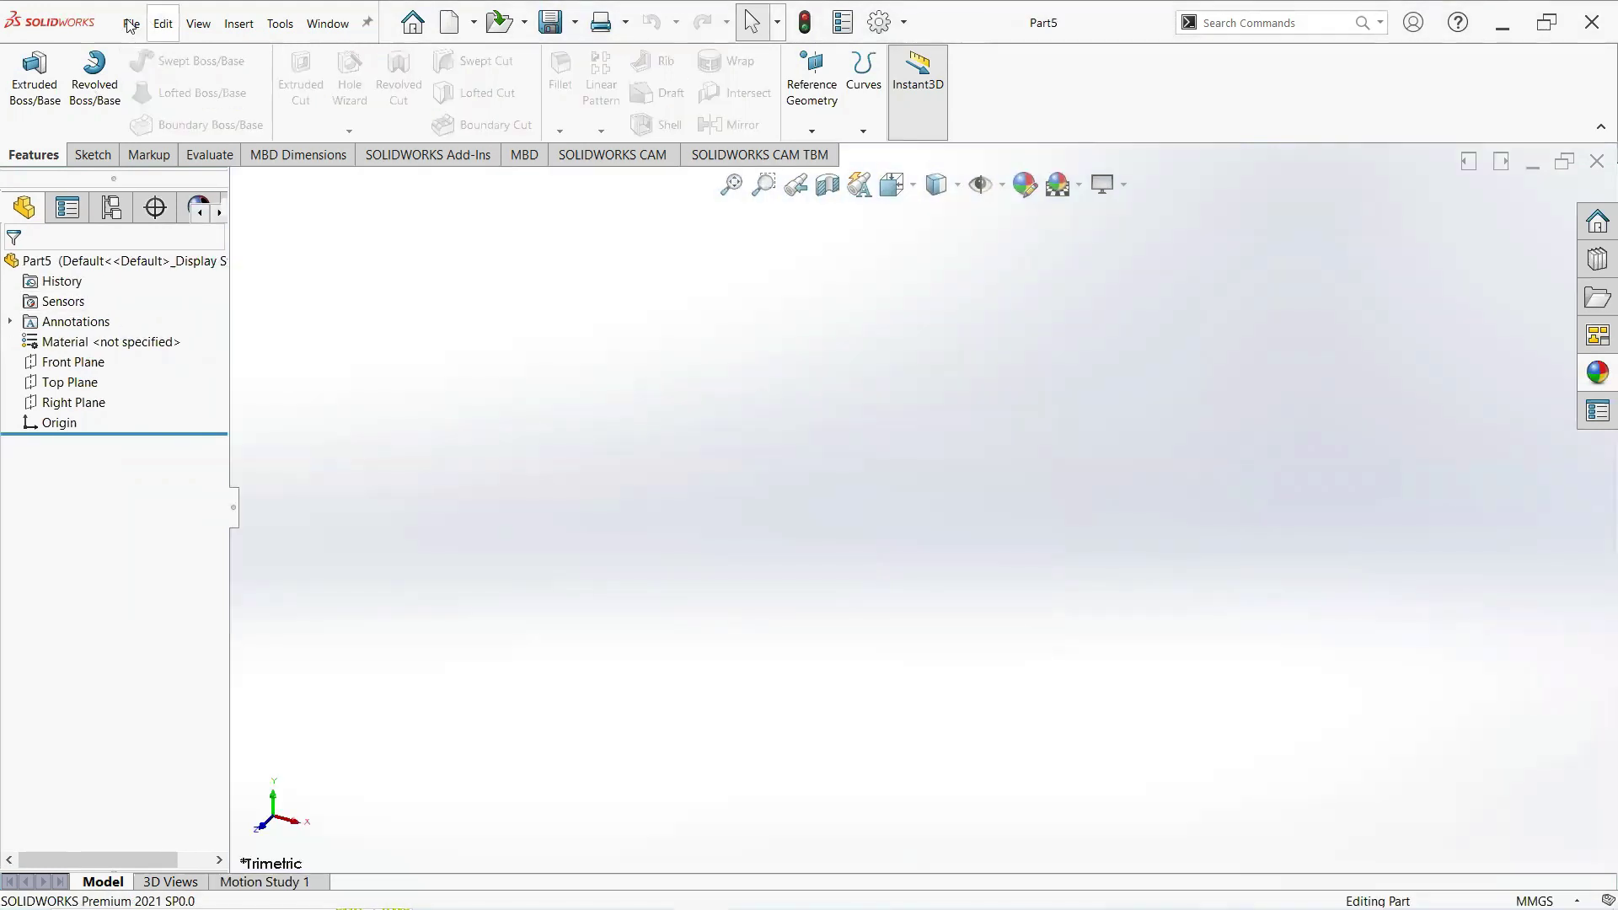
# - Sketch a circle about 48 mm in diameter on the Top Plane, centred on the origin
pyautogui.click(80, 386)
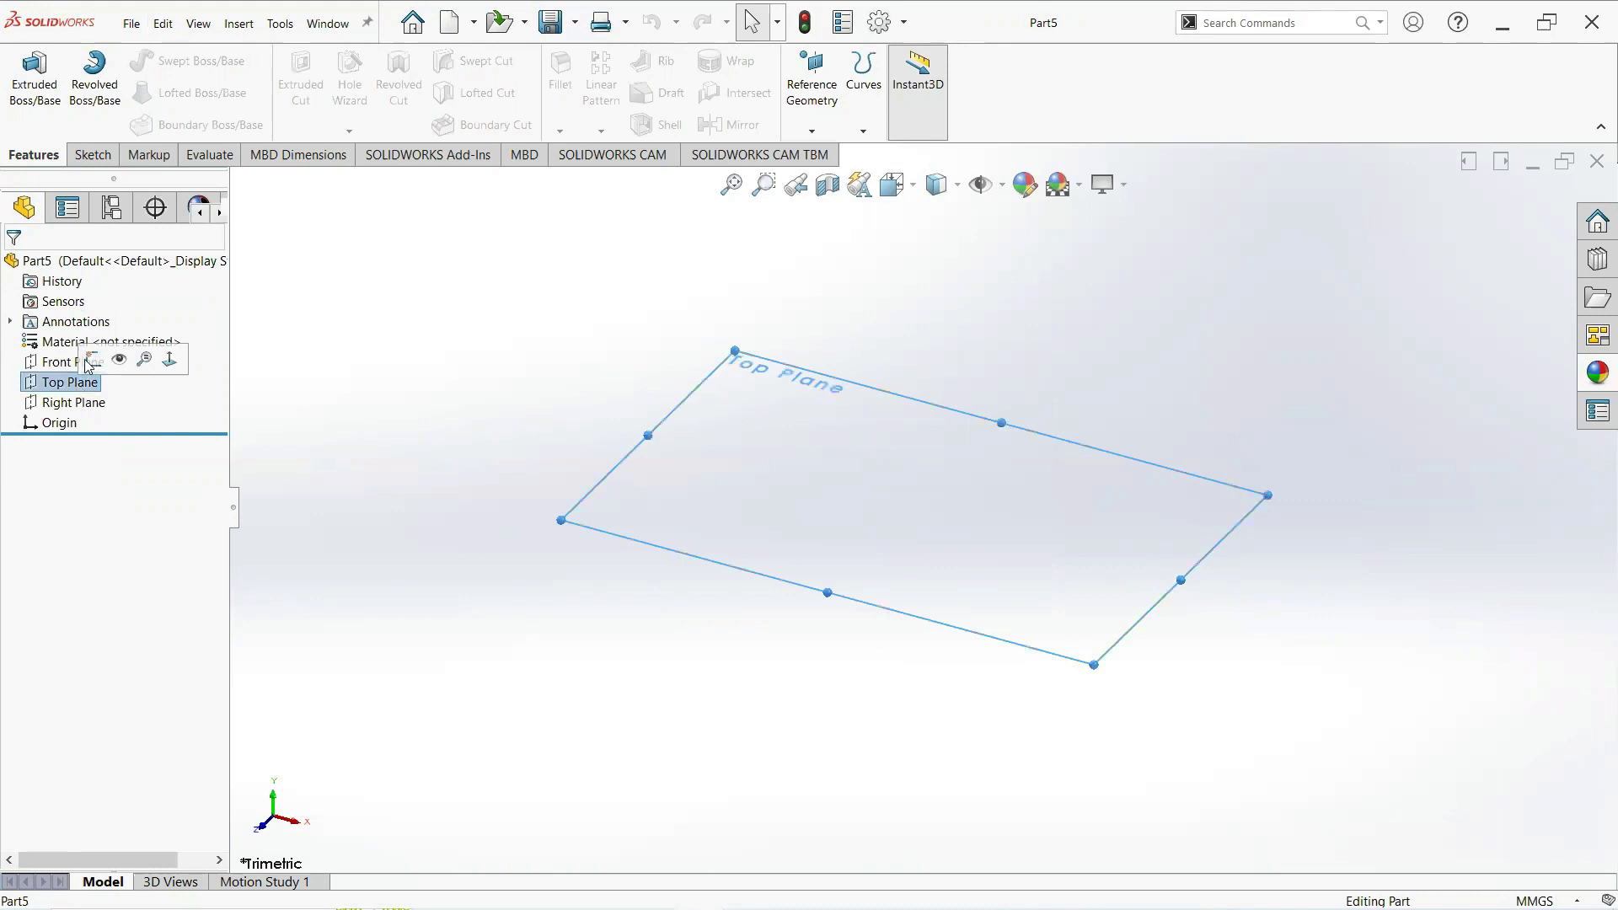
pyautogui.click(92, 361)
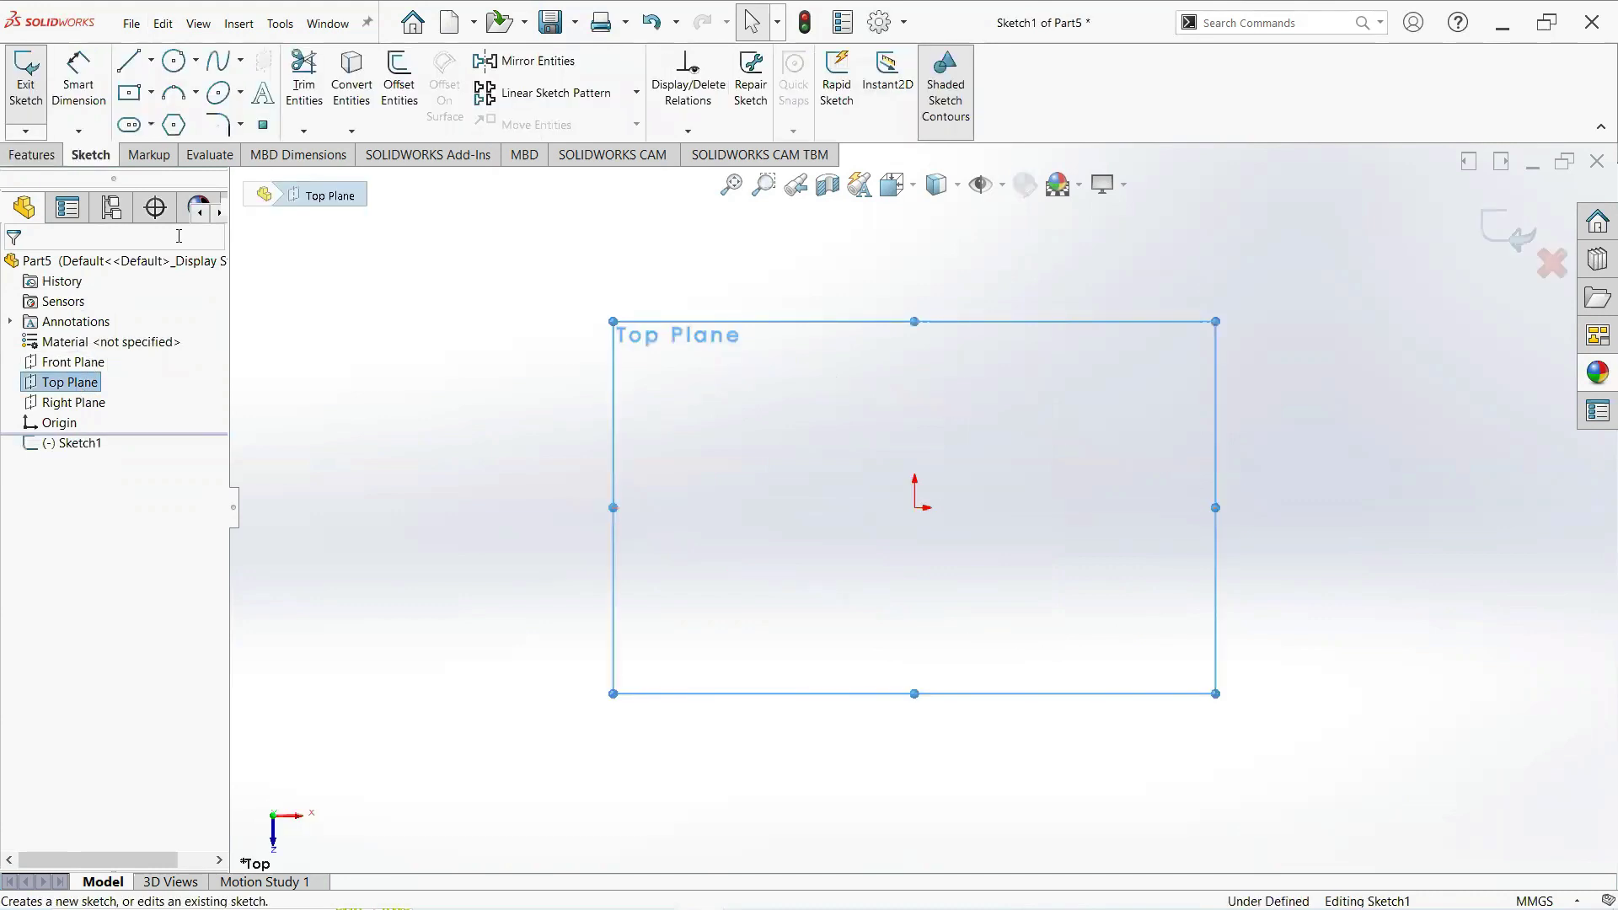
pyautogui.click(173, 61)
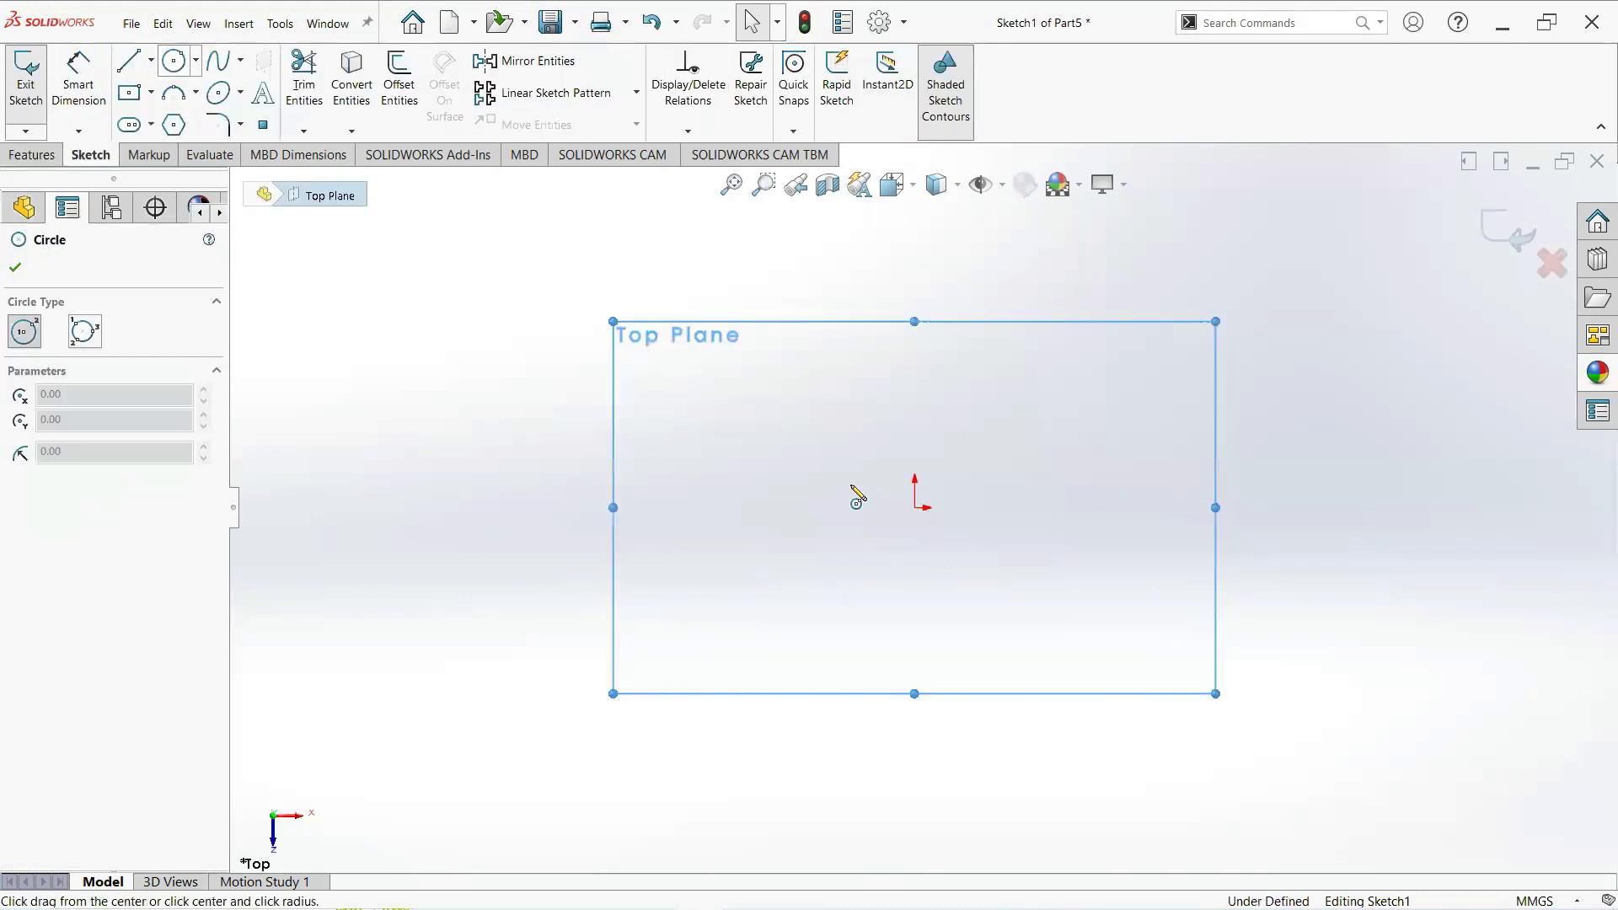
pyautogui.click(914, 507)
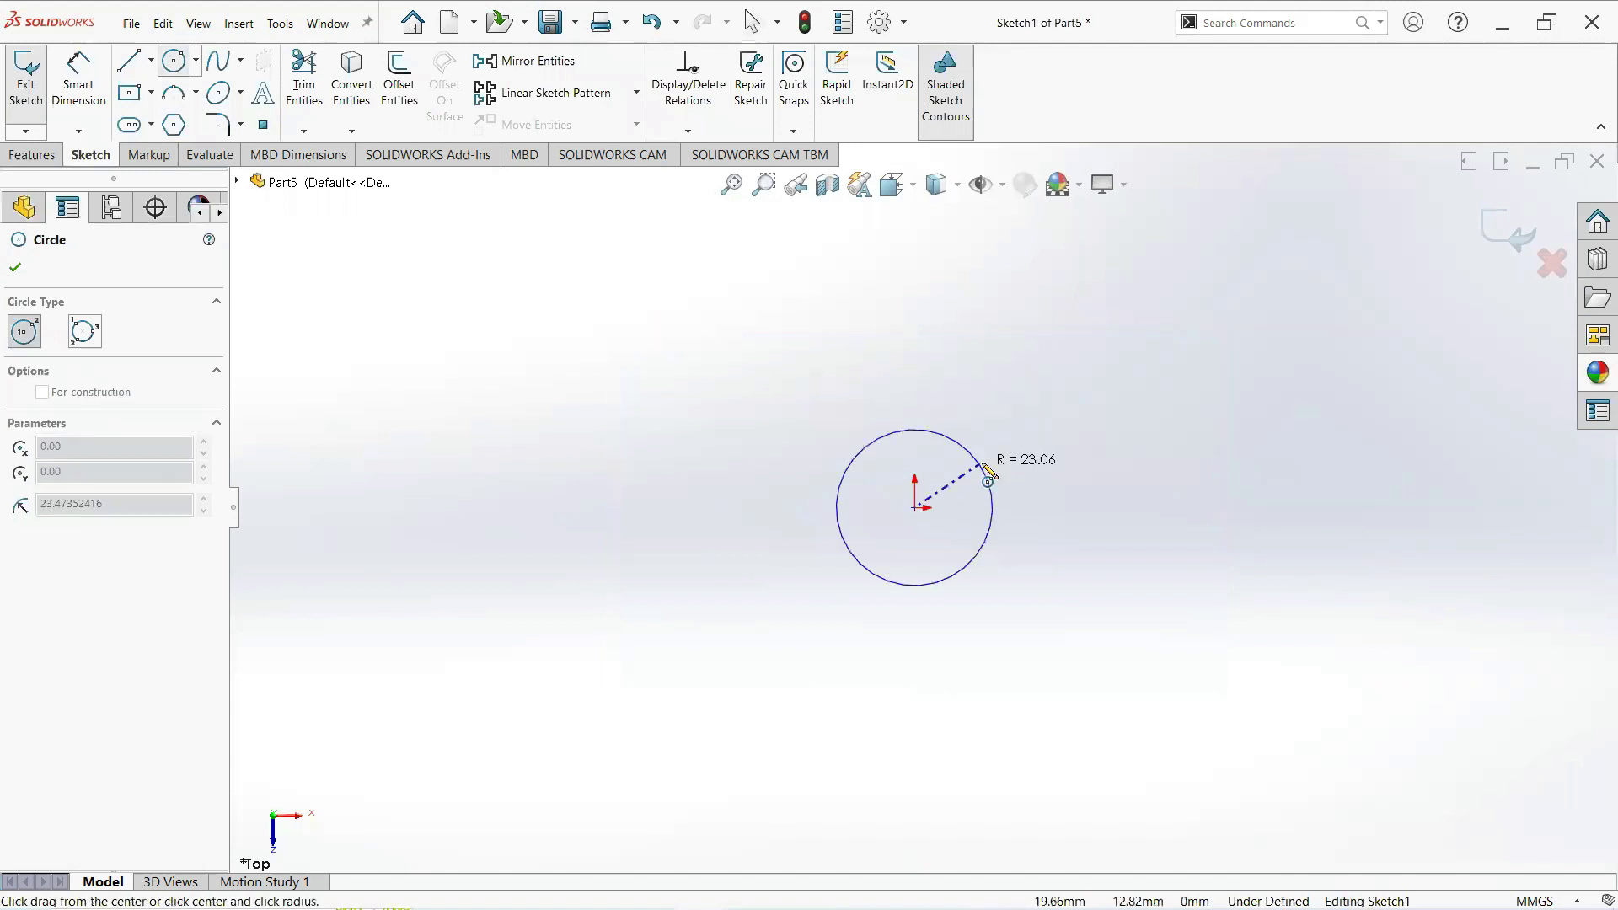
pyautogui.click(986, 472)
pyautogui.rightClick(986, 472)
pyautogui.click(1038, 478)
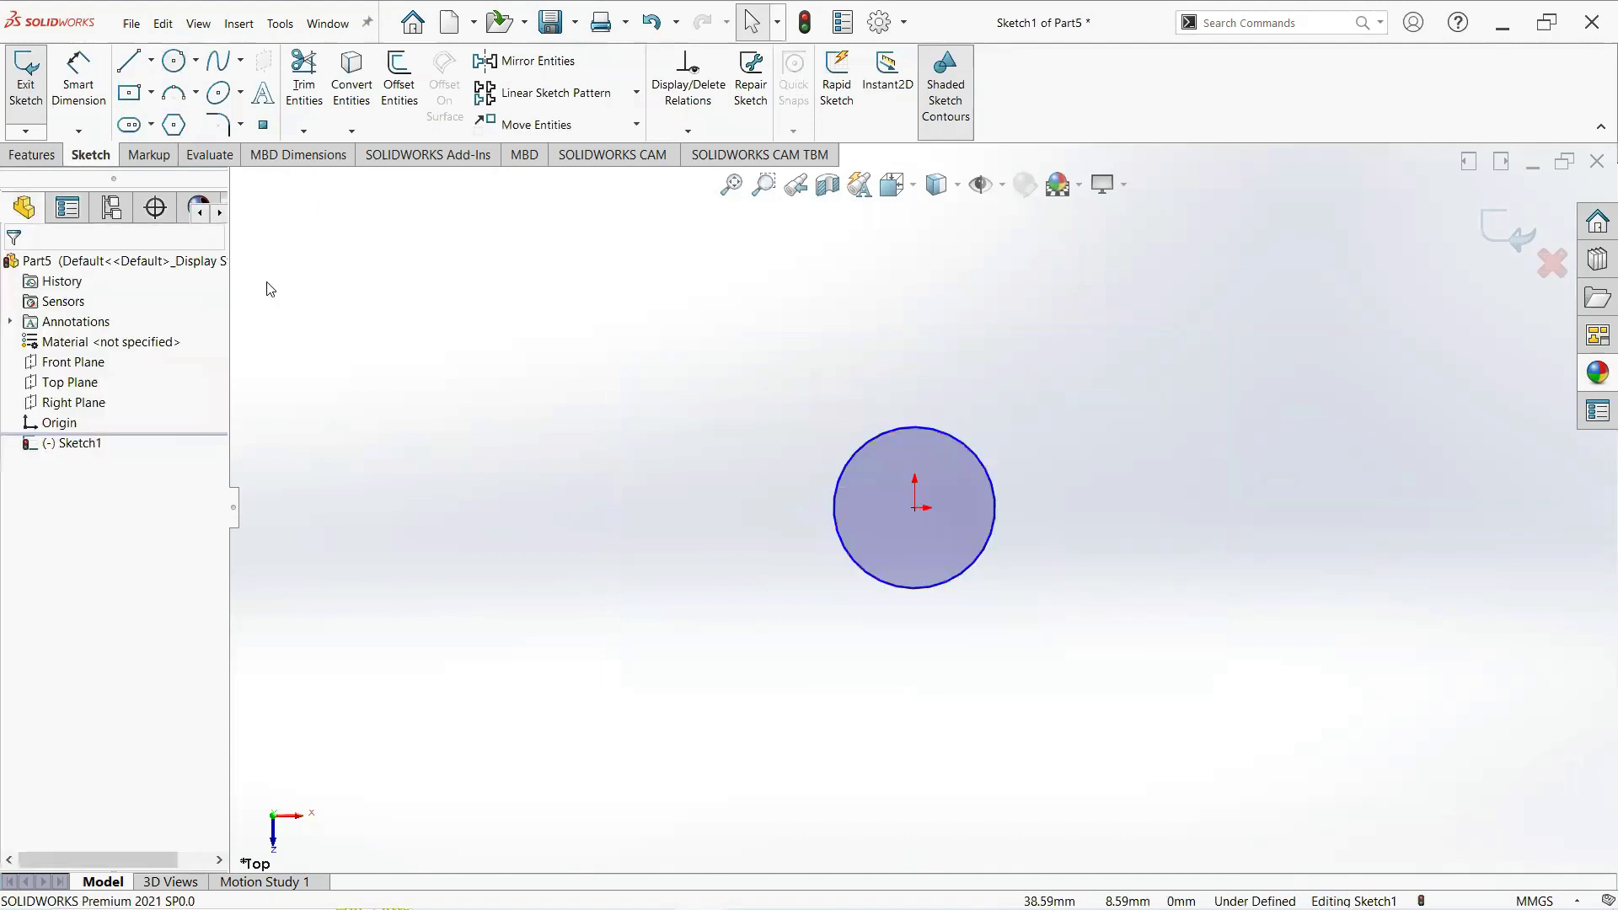
# - Dimension the diameter of the circle on the Top Plane and set it to 60 mm
pyautogui.click(78, 93)
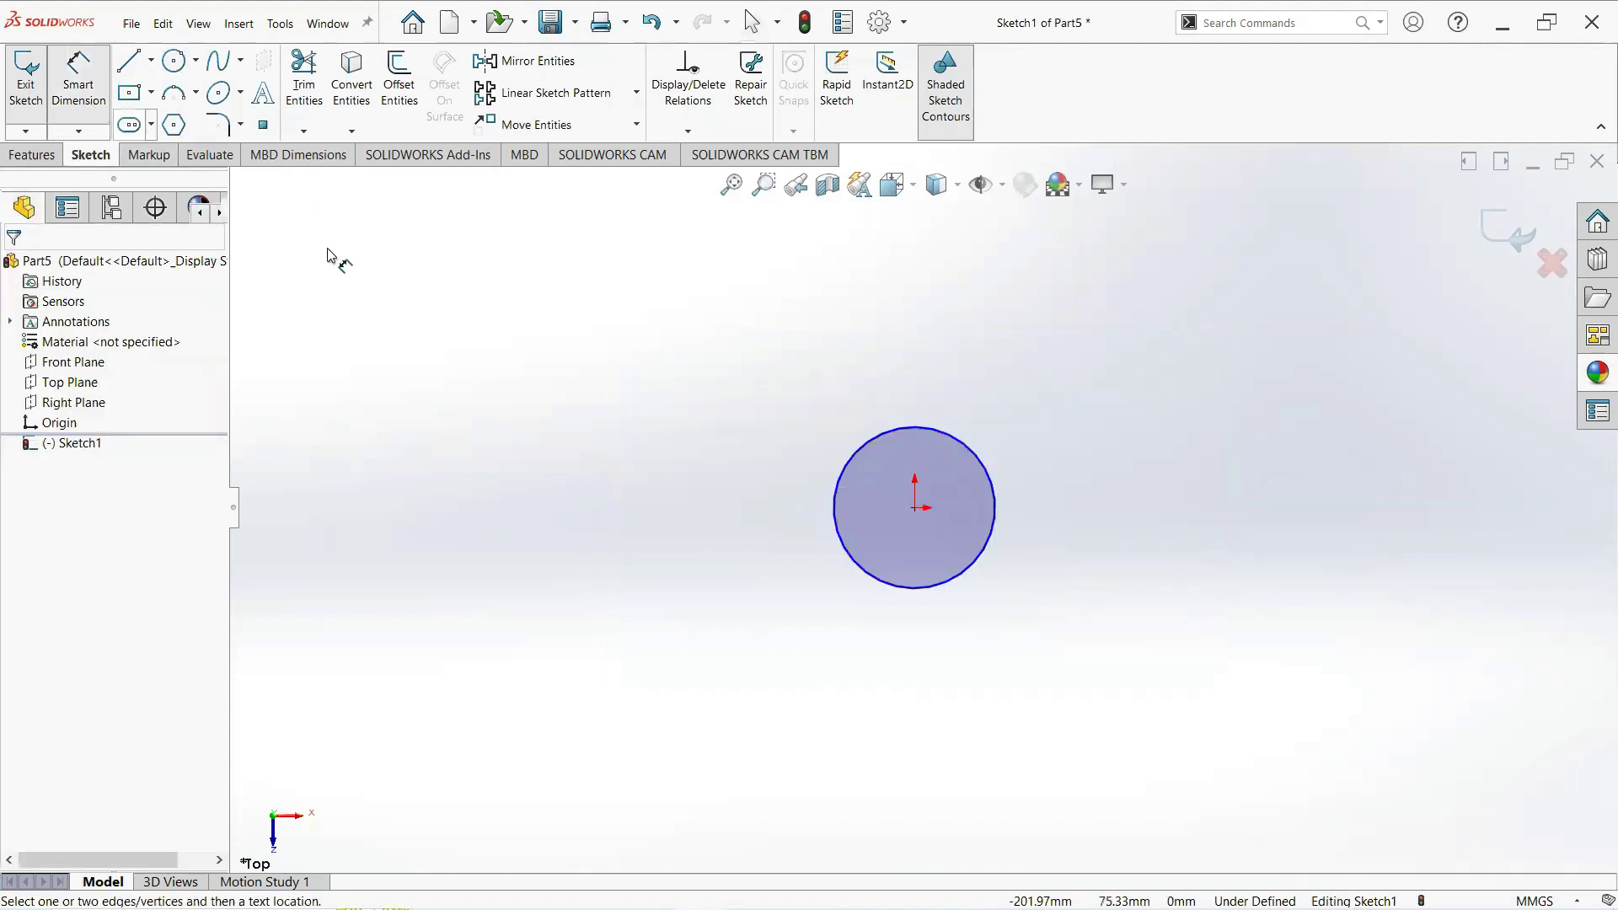
pyautogui.click(836, 513)
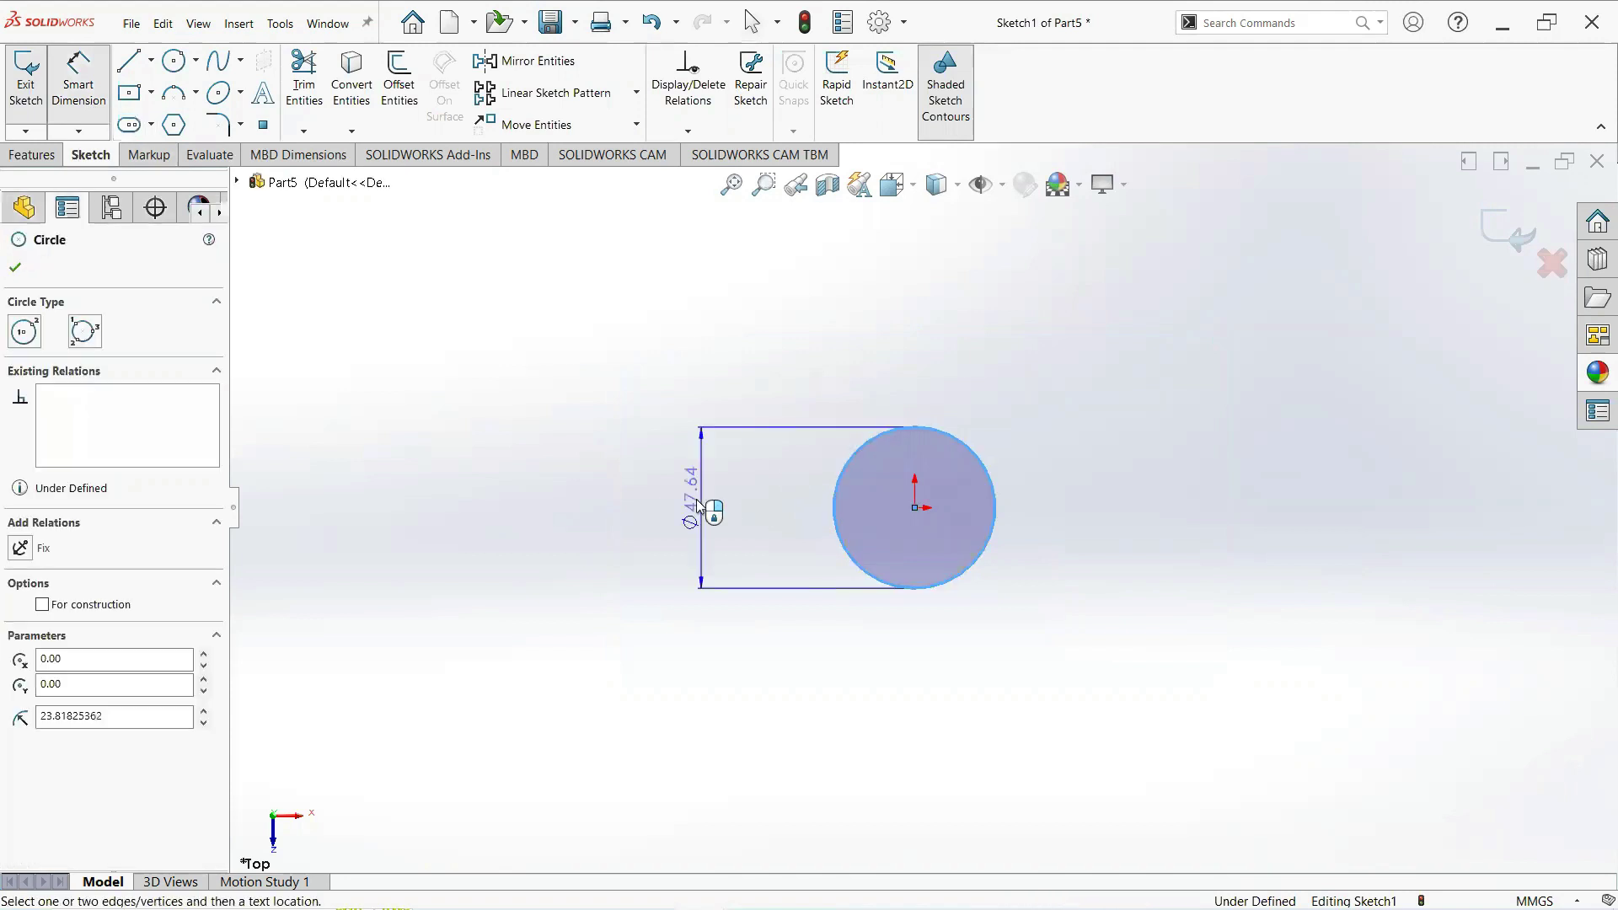
pyautogui.click(687, 504)
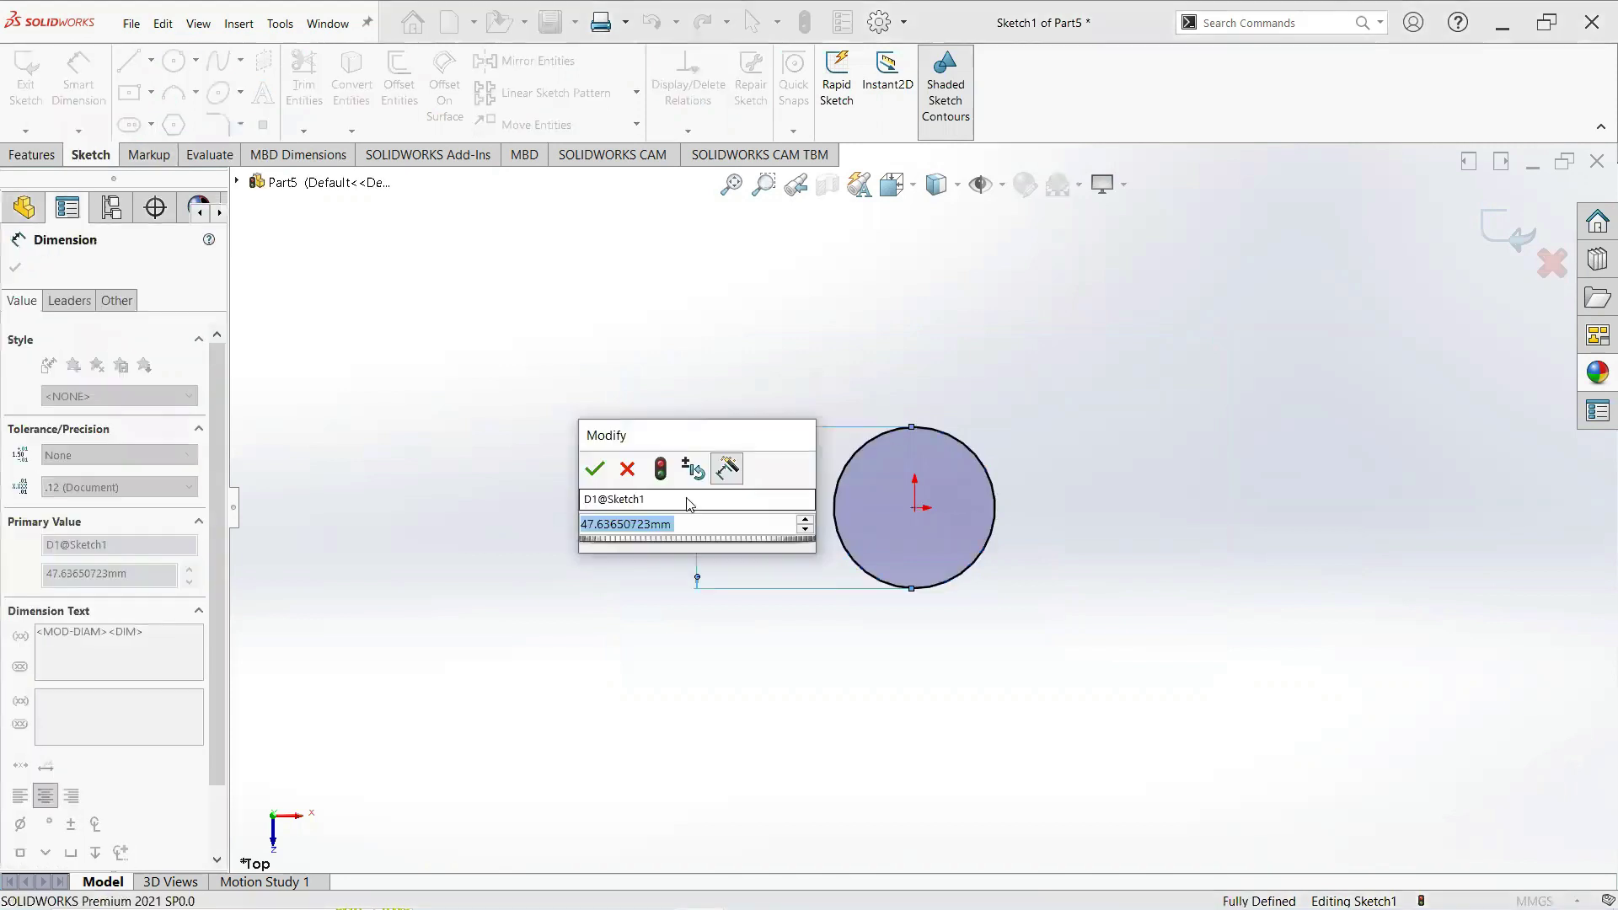
pyautogui.write('60')
pyautogui.press('Return')
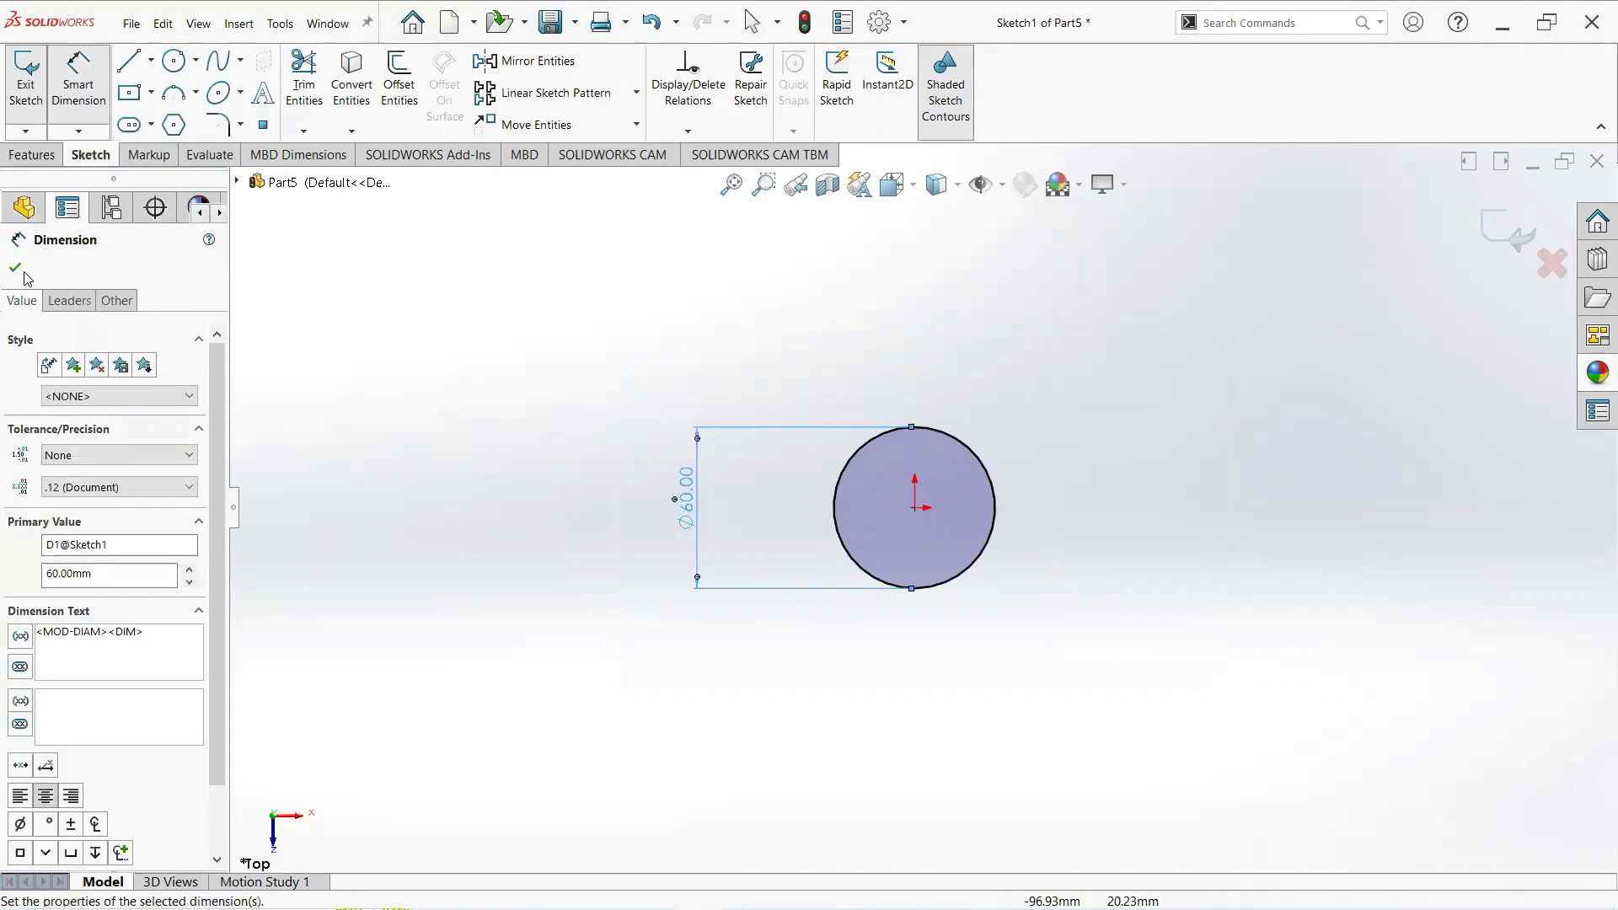
pyautogui.press('Escape')
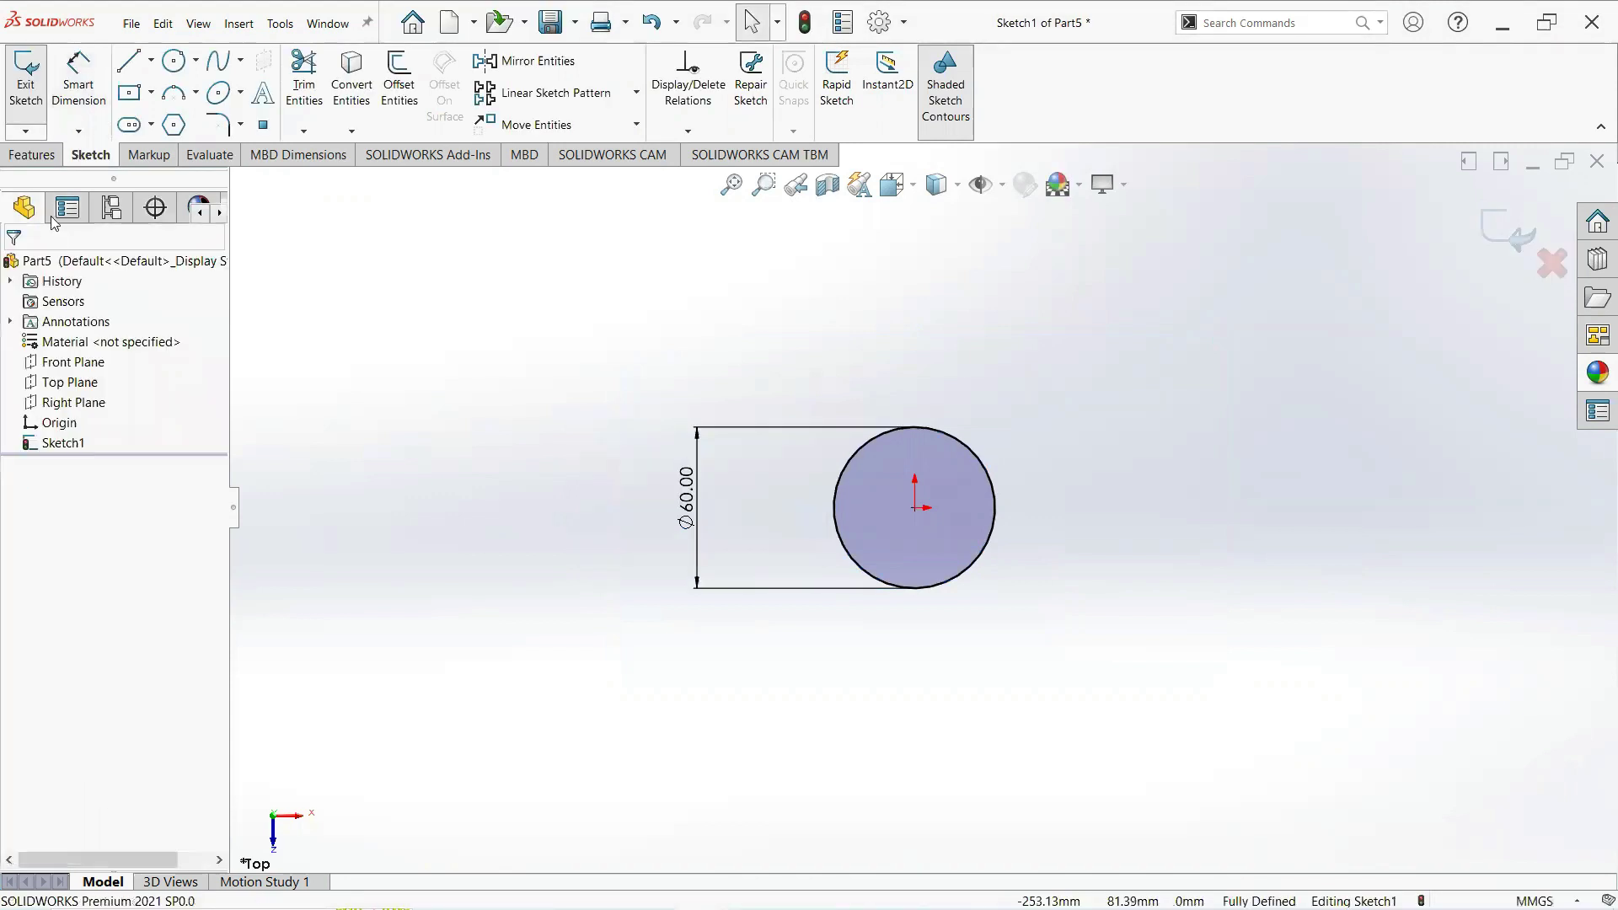
# - Extrude the 60 mm circle 9 mm downward from the Top Plane as a blind boss
pyautogui.click(37, 103)
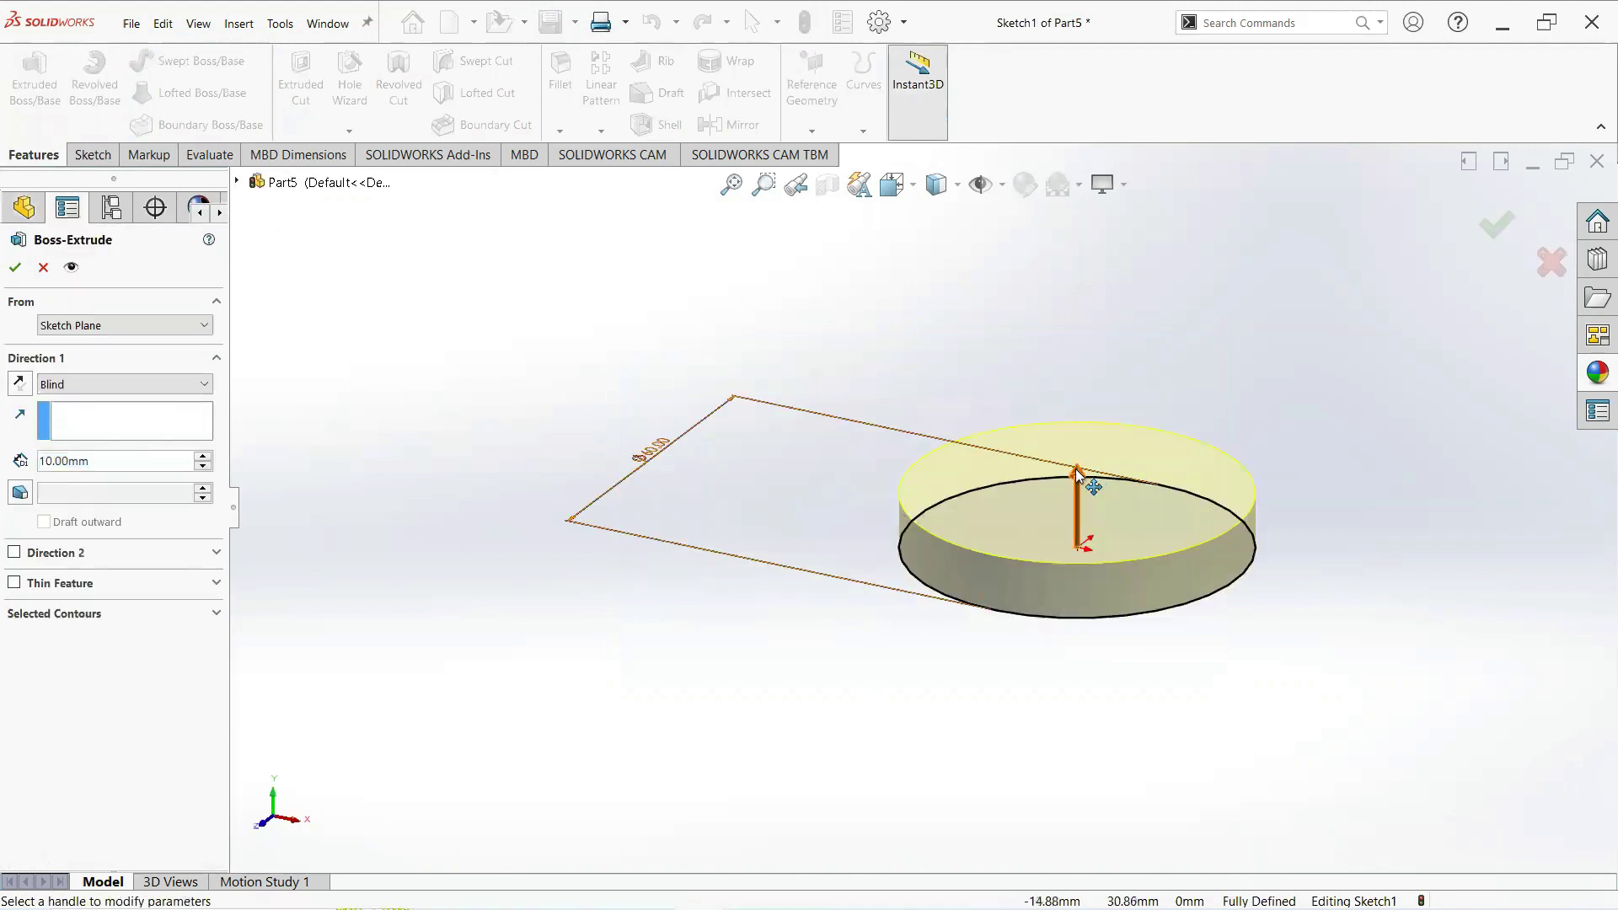
pyautogui.moveTo(1077, 474); pyautogui.dragTo(1061, 652)
pyautogui.click(110, 468)
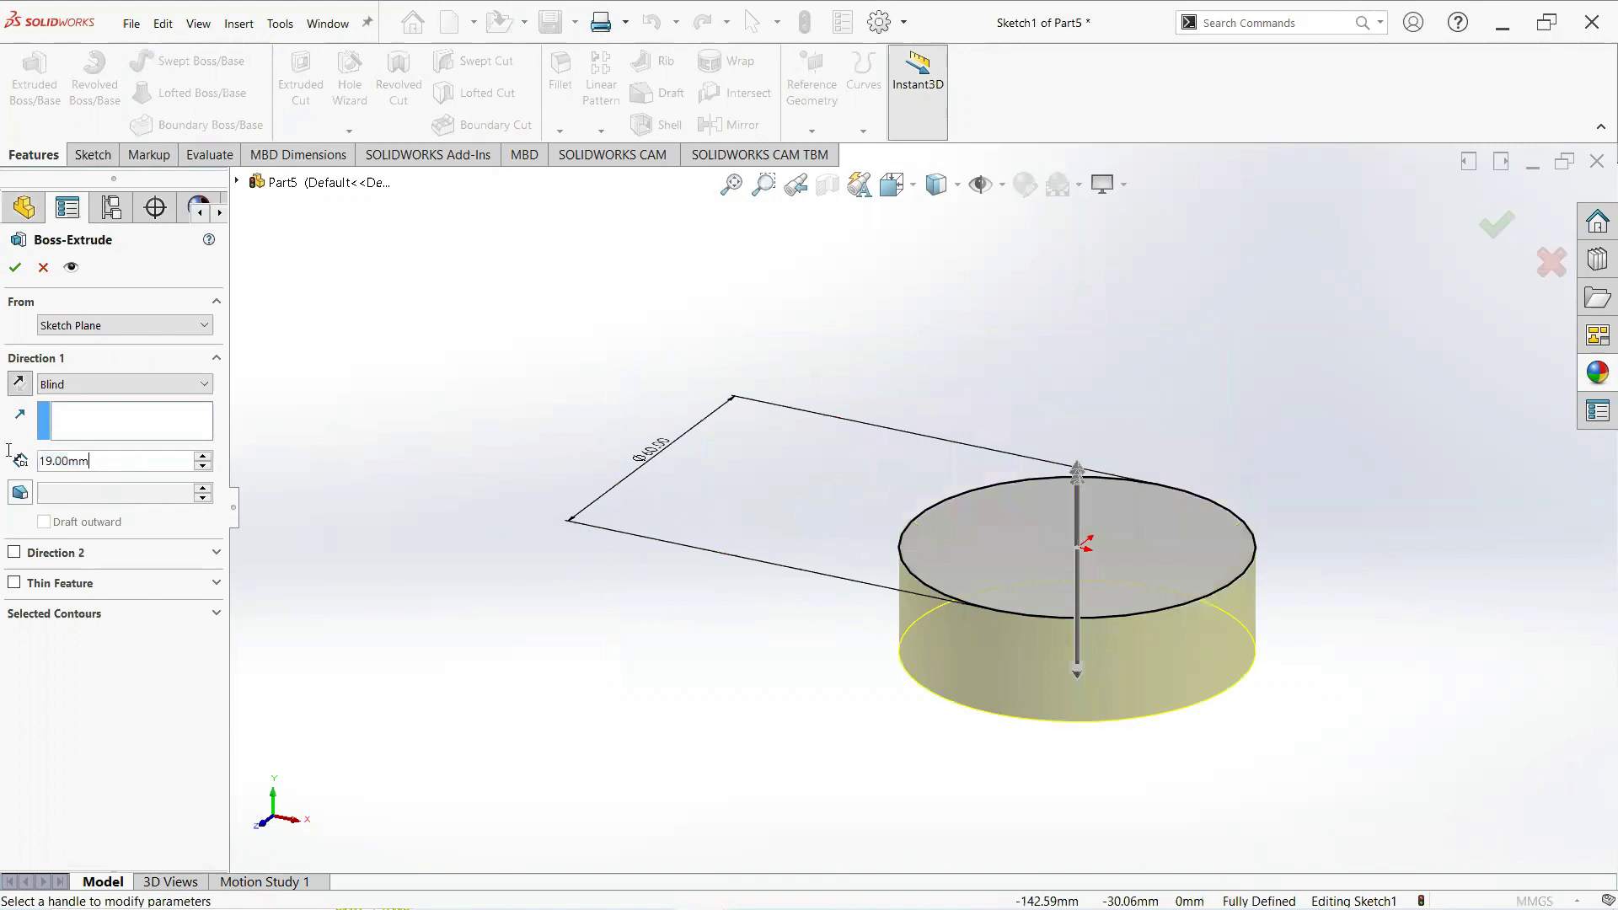
pyautogui.hotkey('ctrl', 'a')
pyautogui.write('9')
pyautogui.press('Return')
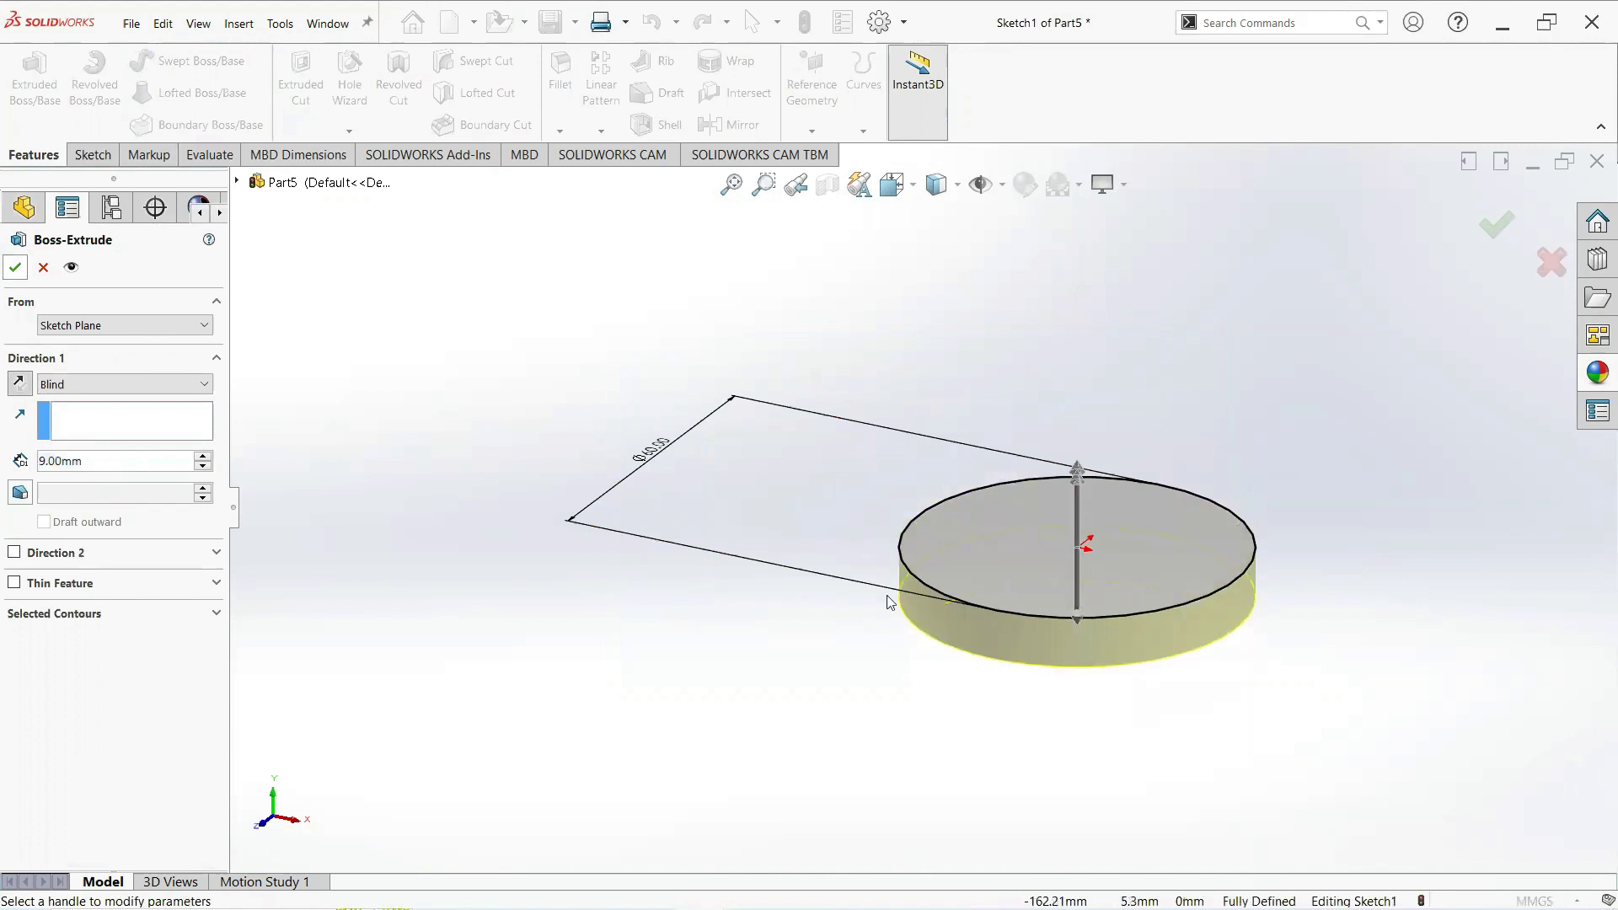
pyautogui.press('Return')
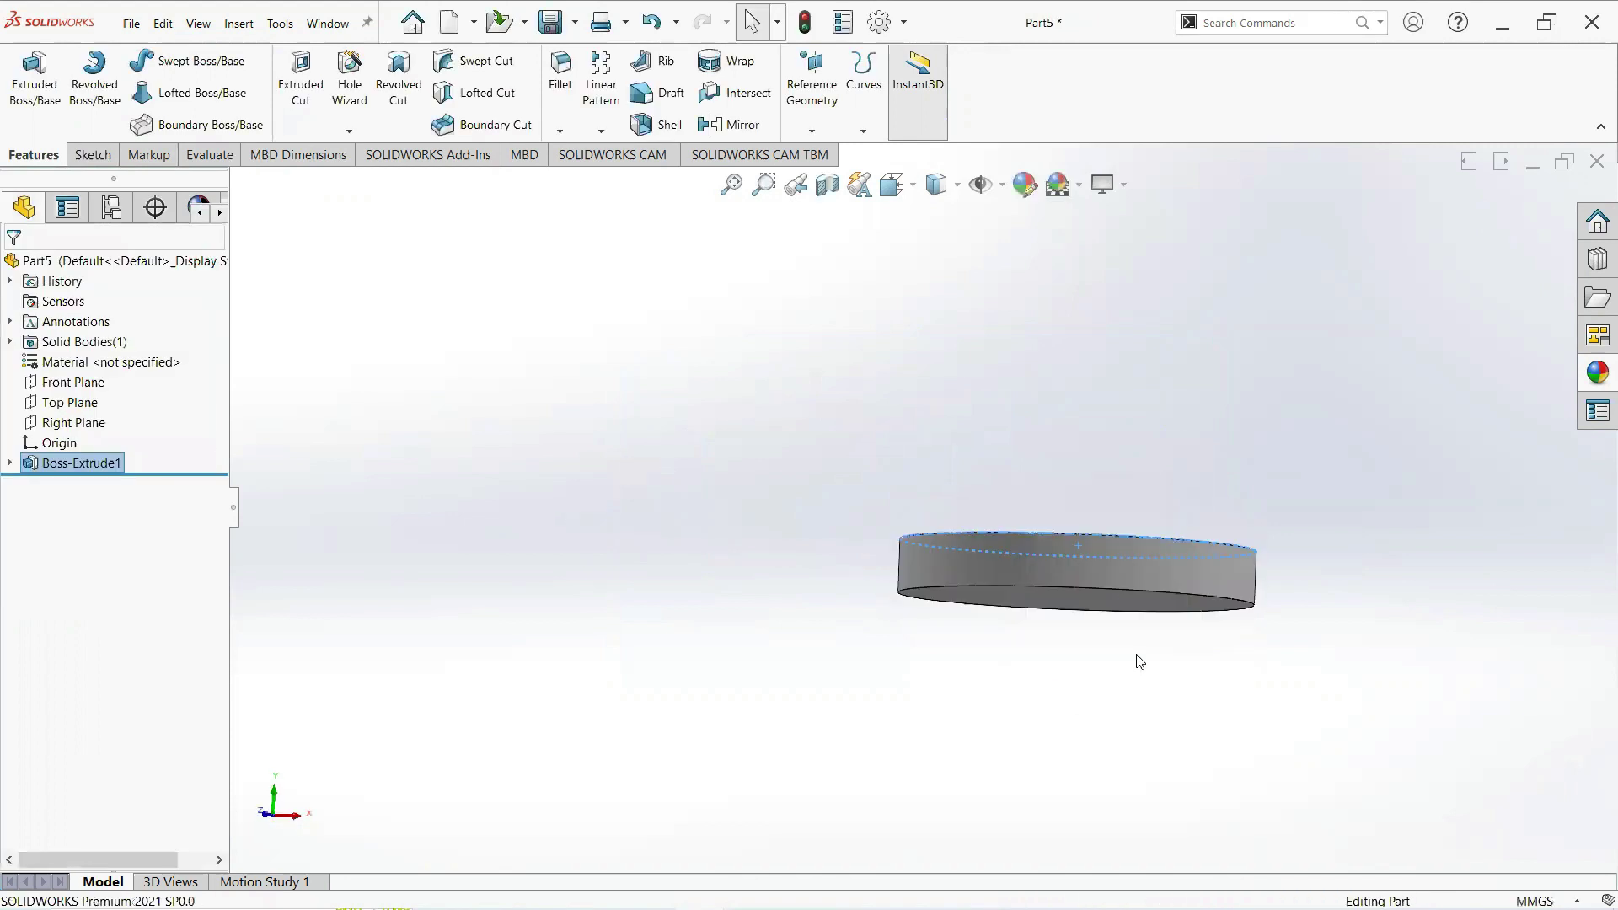
# - Sketch a circle about 54 mm in diameter on the disc's underside, centred on the origin
pyautogui.moveTo(1128, 590); pyautogui.dragTo(1089, 588, button='middle')
pyautogui.click(1089, 589)
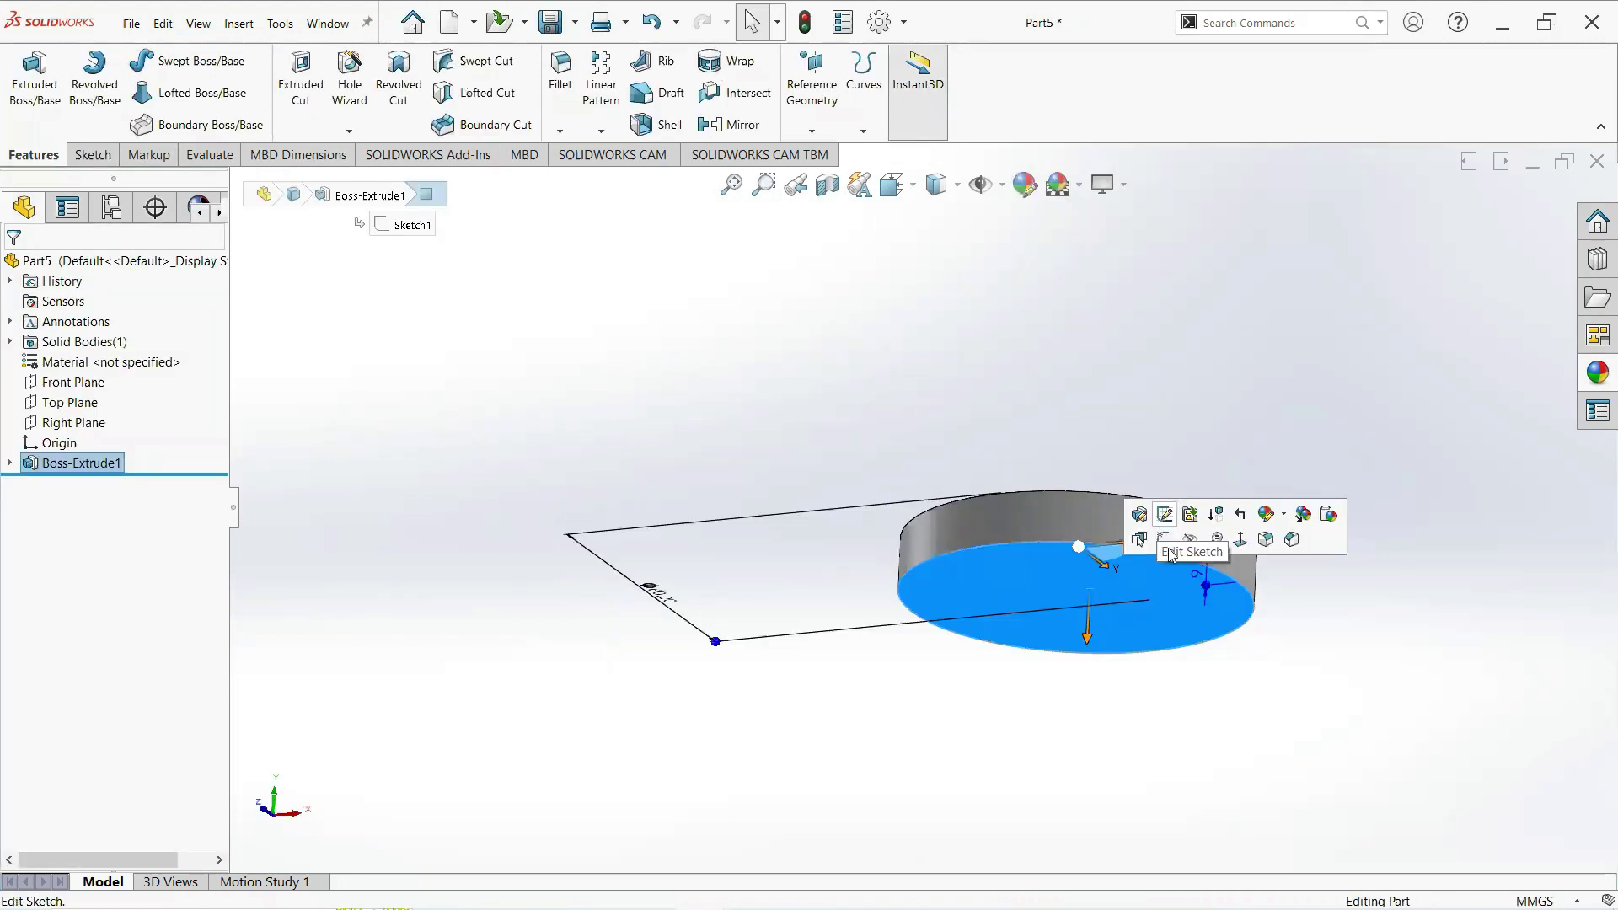
pyautogui.click(1165, 539)
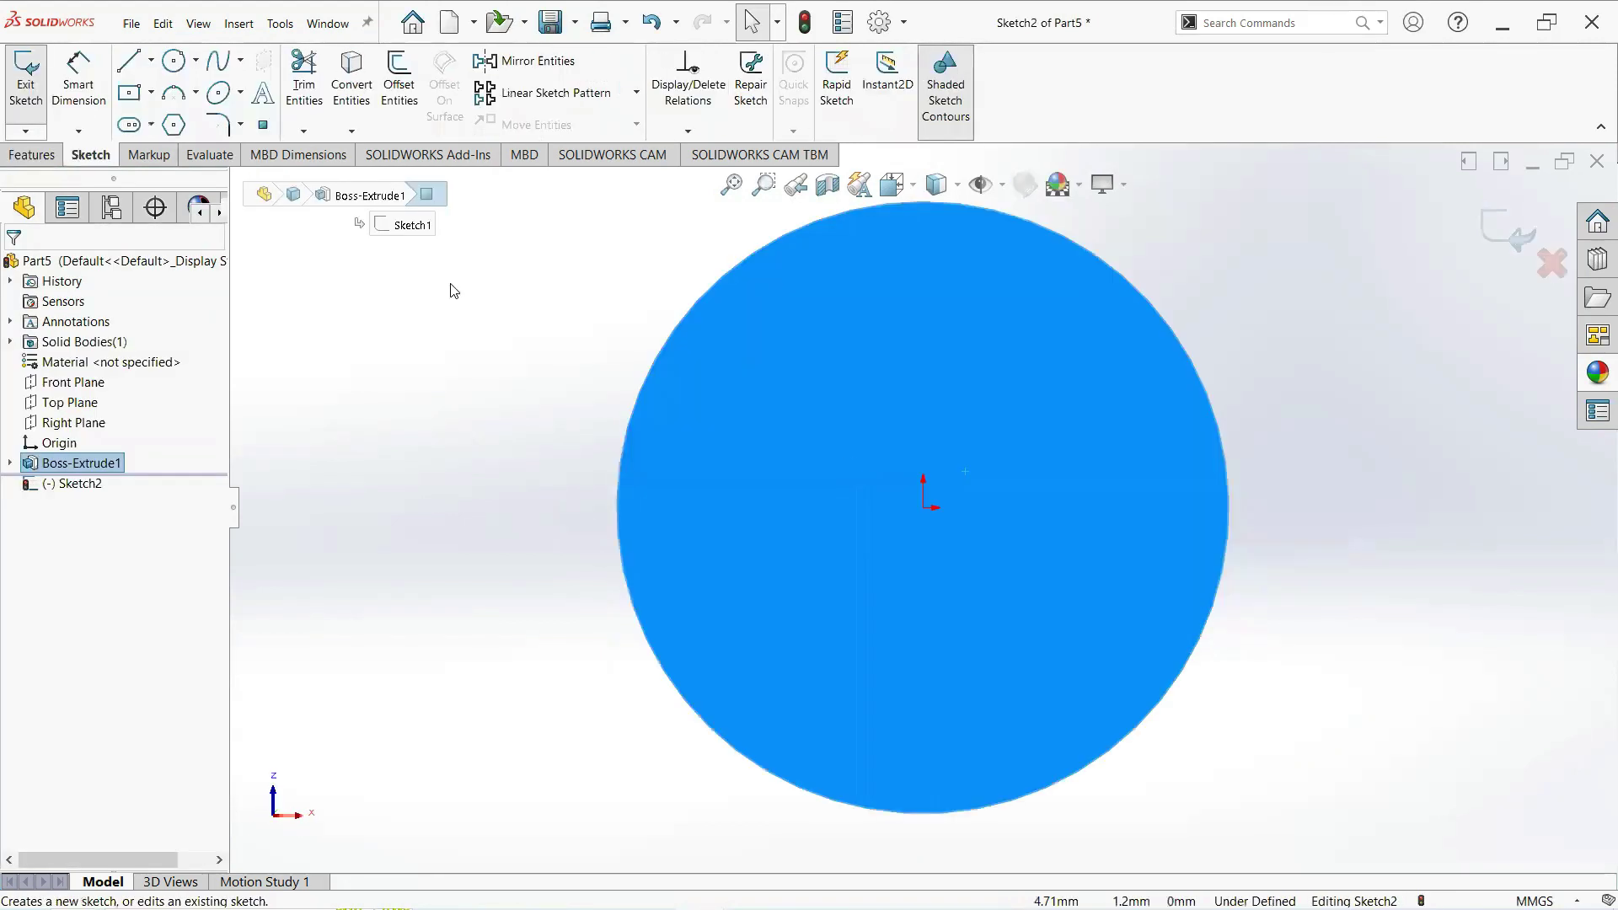
pyautogui.click(174, 62)
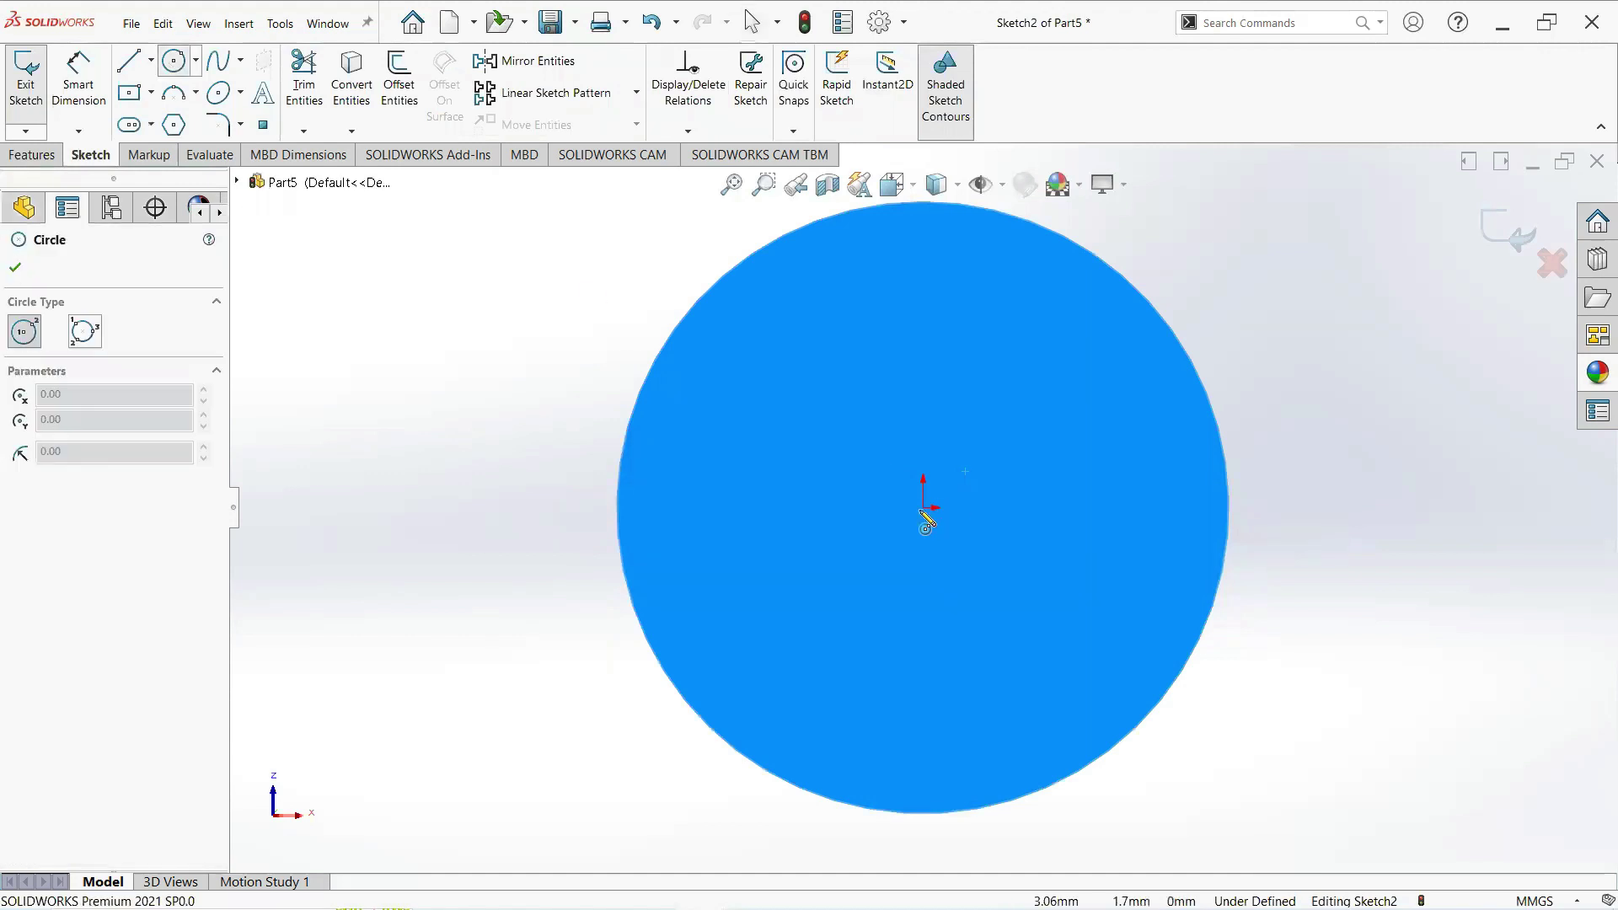
pyautogui.click(1060, 321)
pyautogui.click(1107, 299)
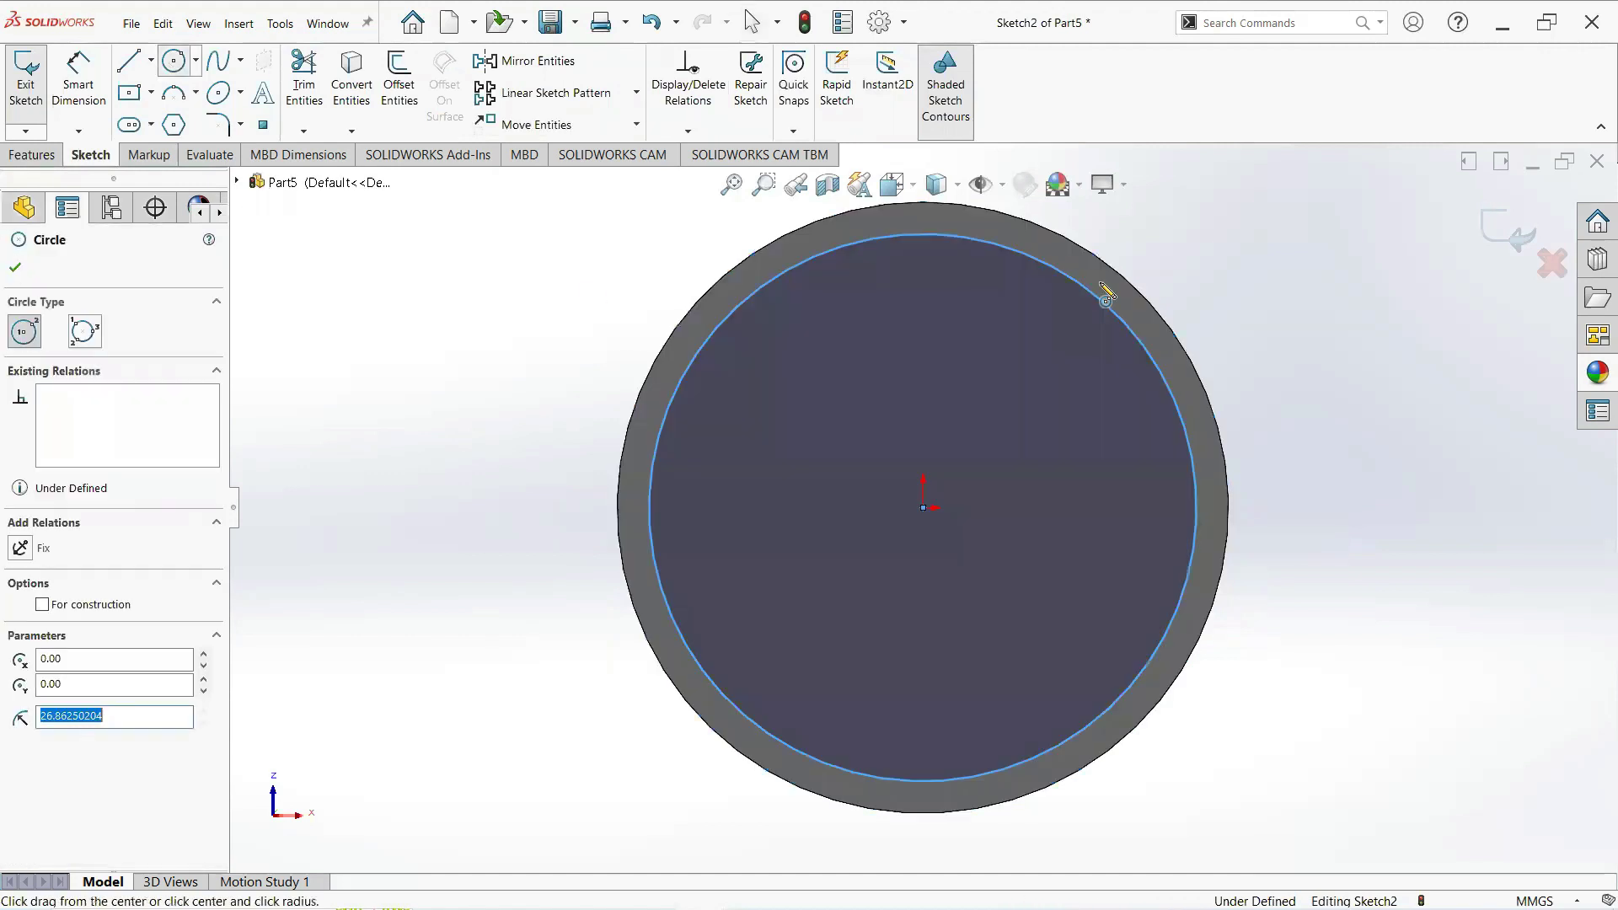
pyautogui.press('Escape')
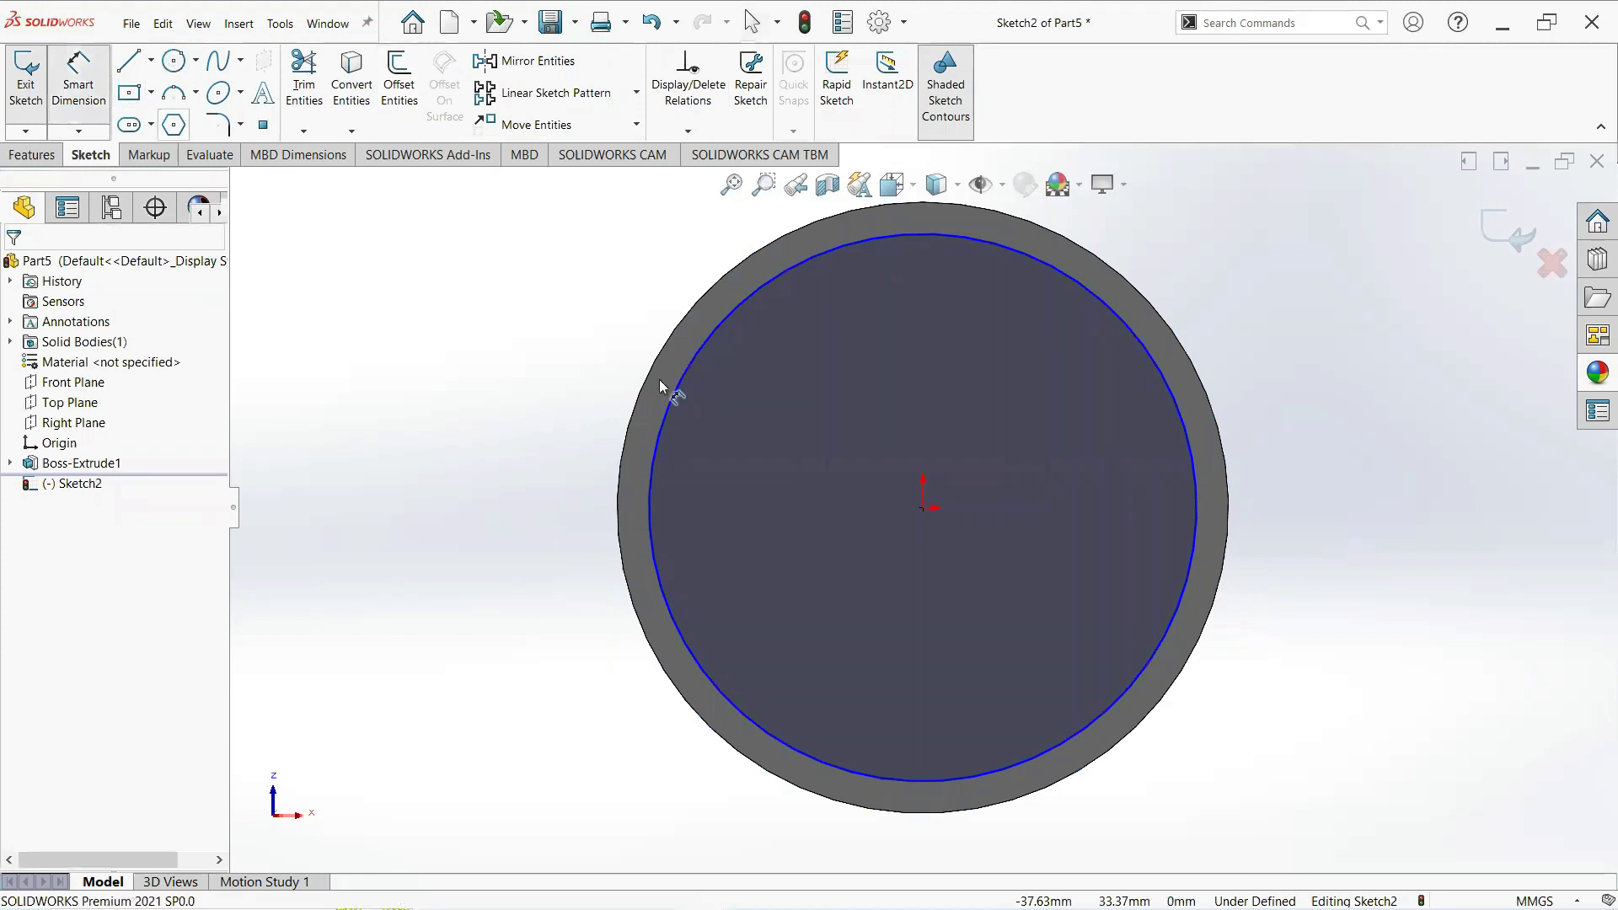
# - Dimension the diameter of the circle on the disc's underside and set it to 56 mm
pyautogui.click(690, 381)
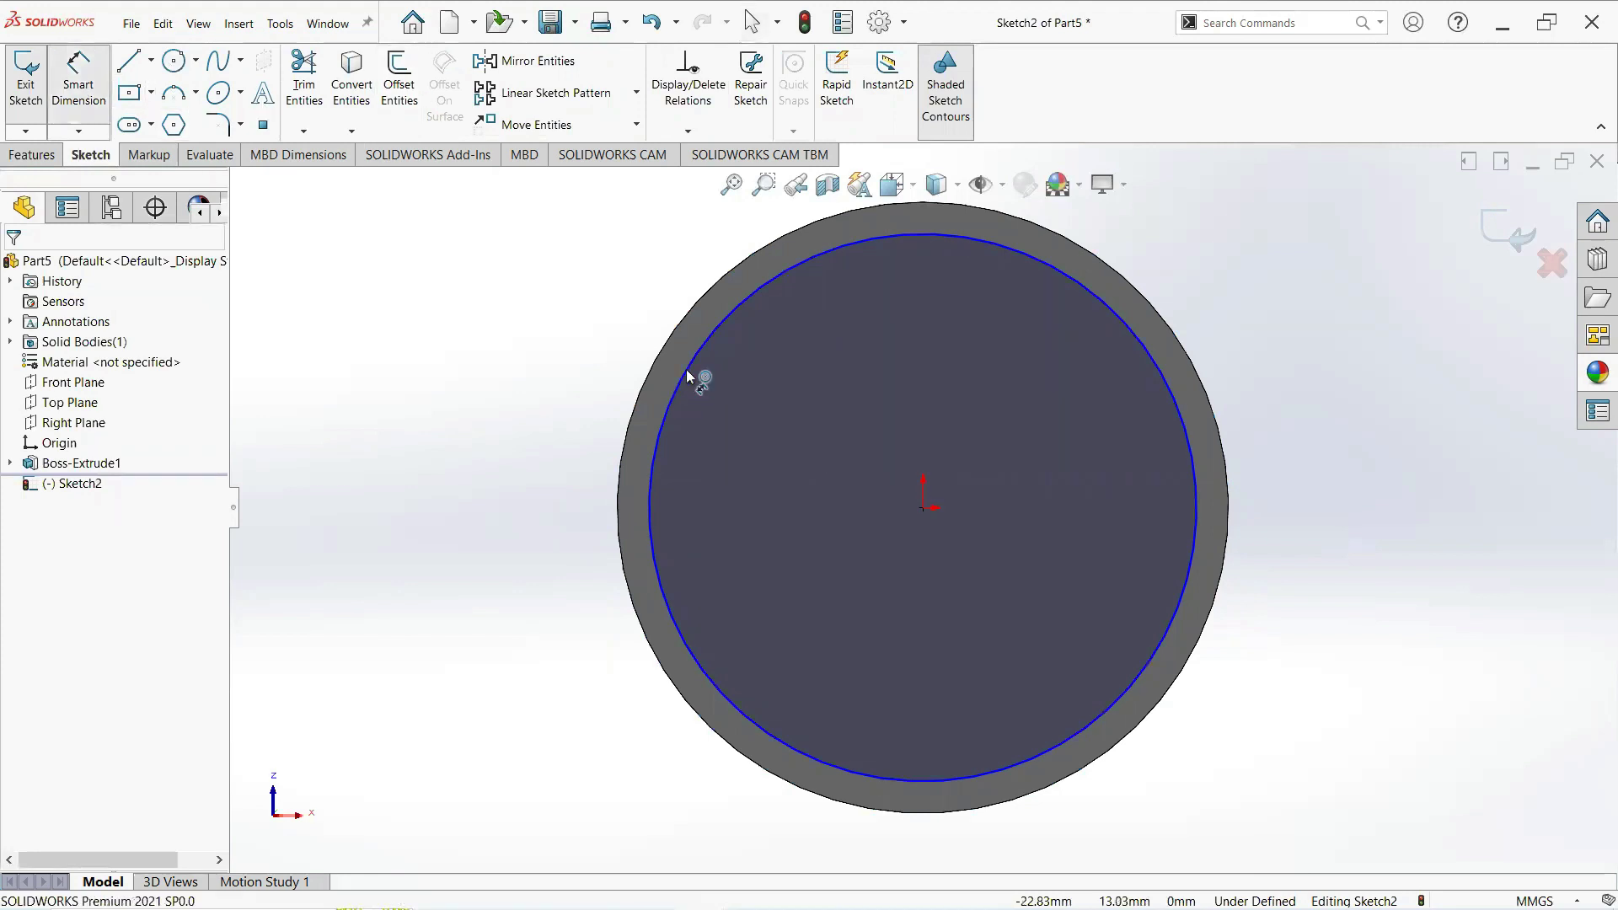
pyautogui.click(477, 374)
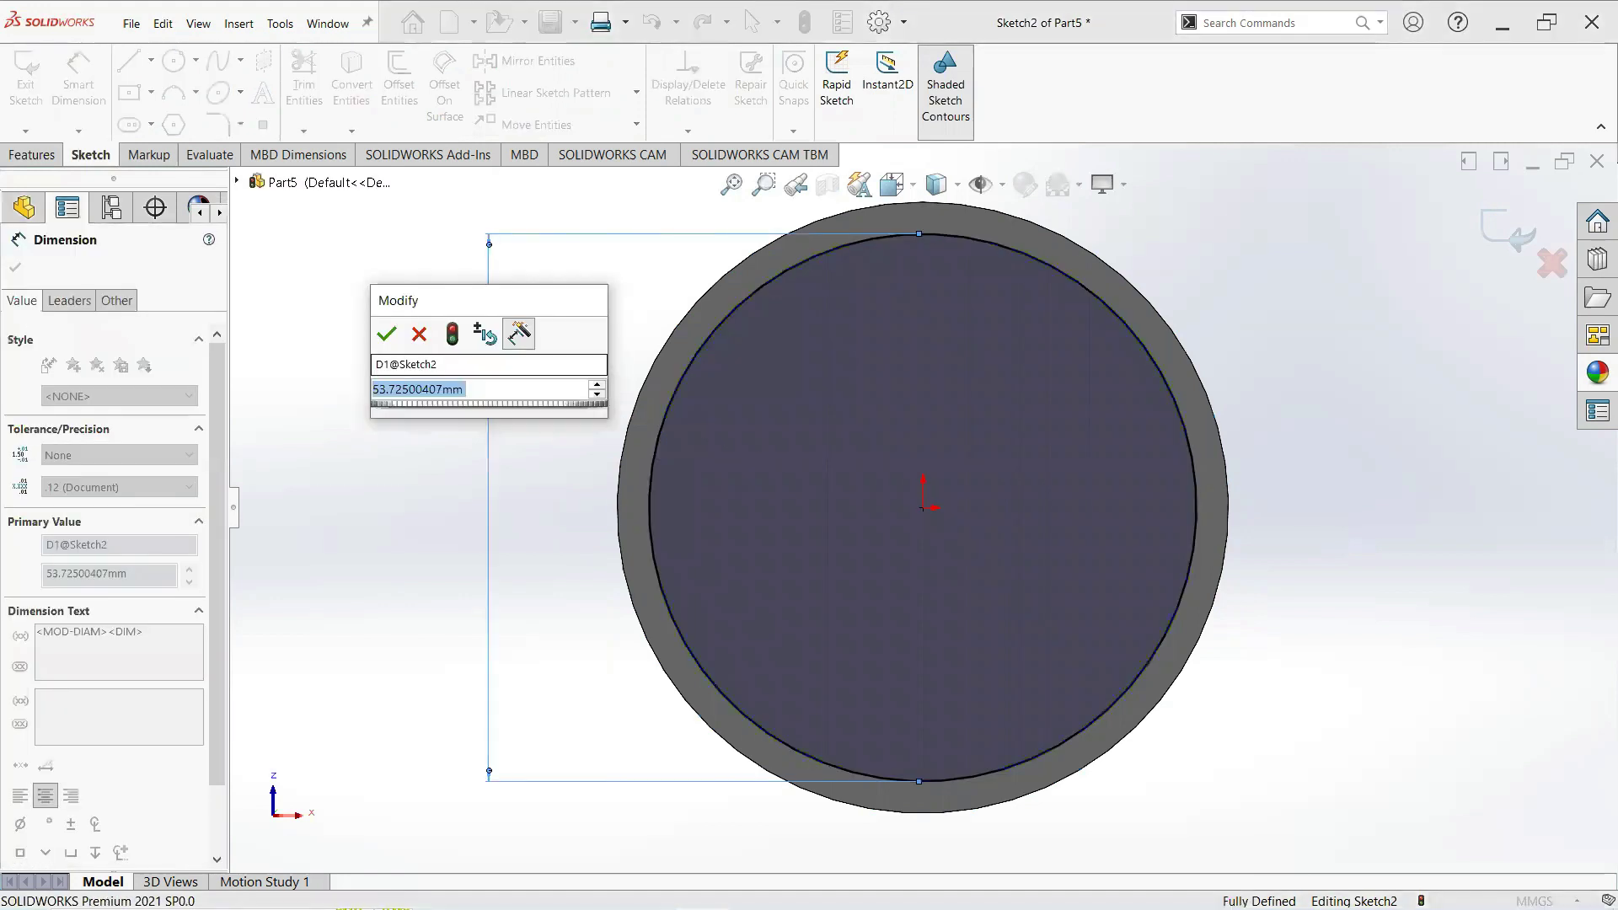
pyautogui.write('56')
pyautogui.press('Return')
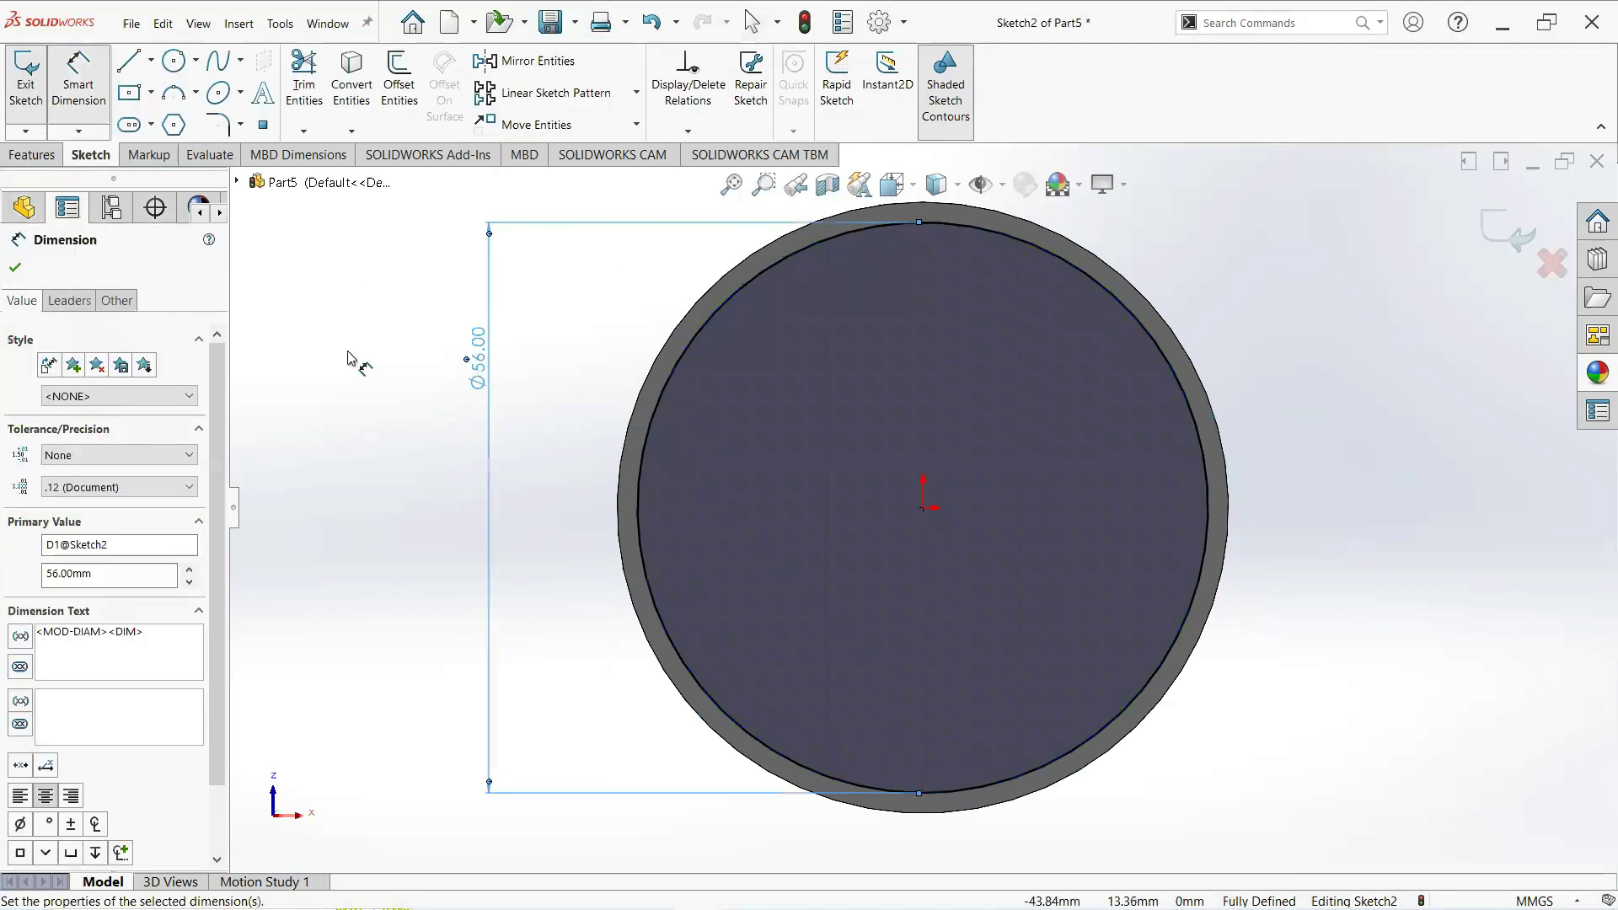
# - Cut the 56 mm circle 8 mm deep into the disc from its underside as a blind extruded cut
pyautogui.moveTo(638, 297); pyautogui.dragTo(662, 431, button='middle')
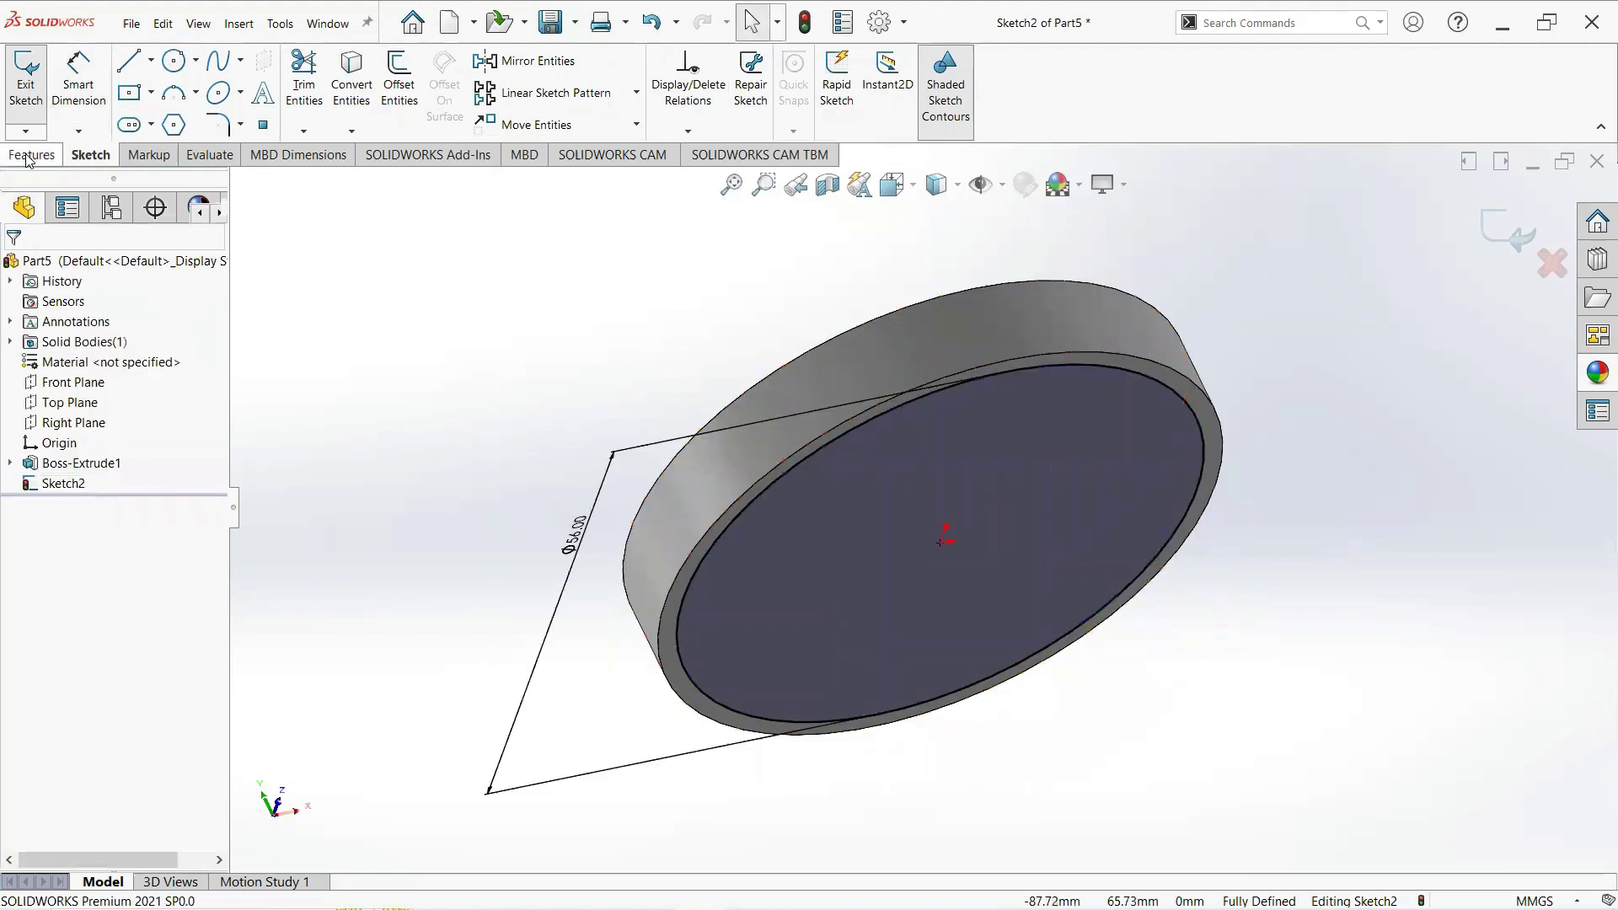
pyautogui.click(306, 91)
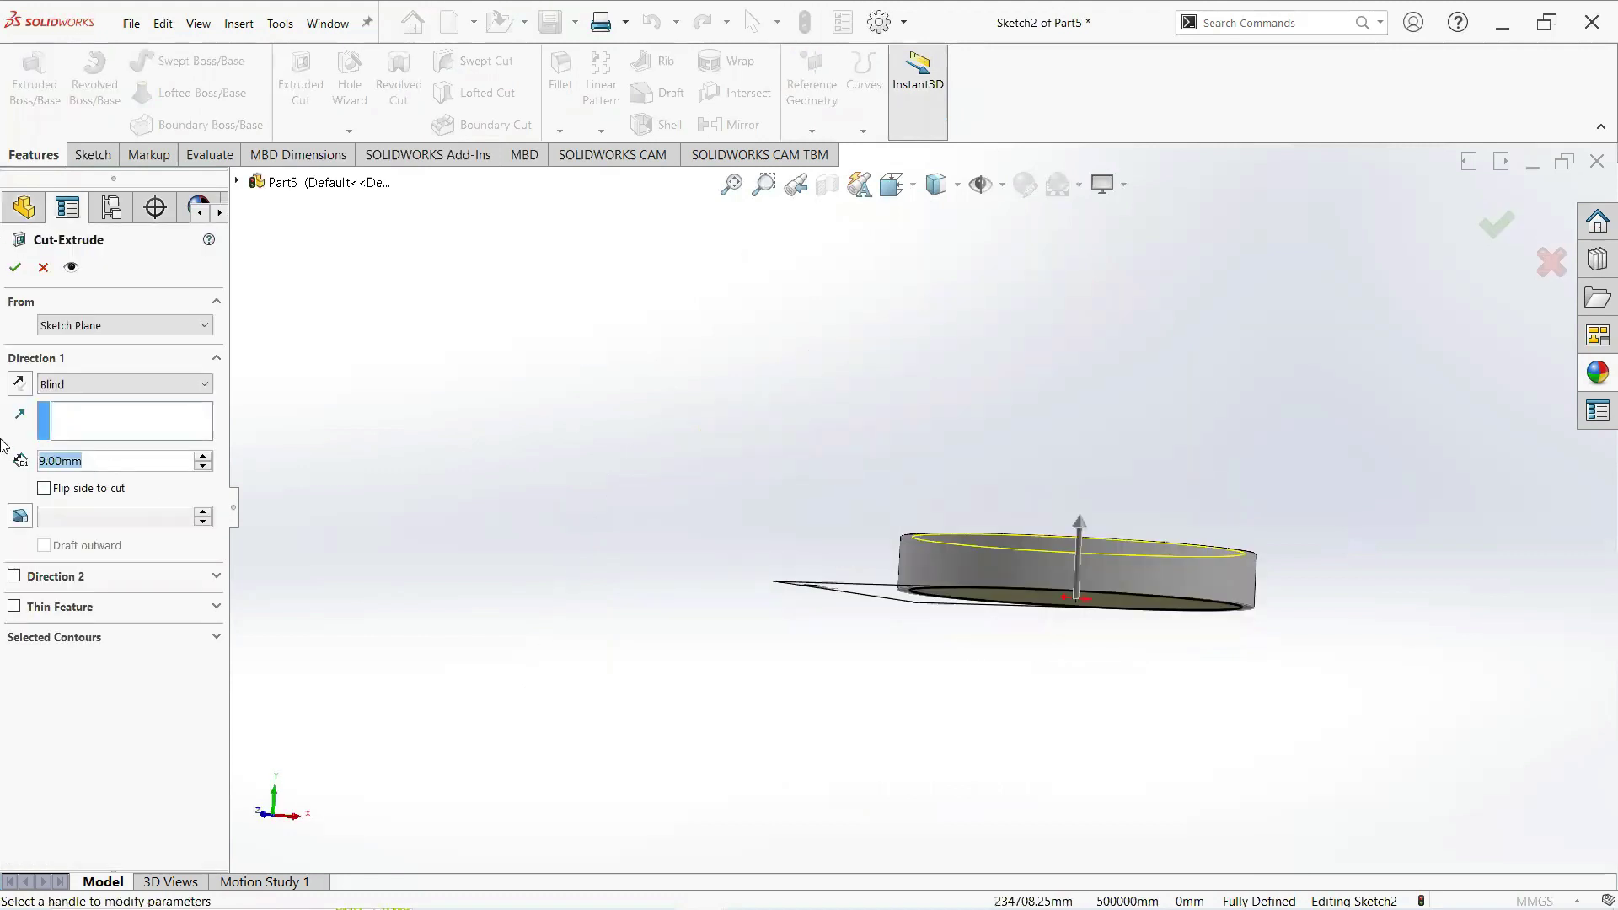
pyautogui.write('8')
pyautogui.press('Return')
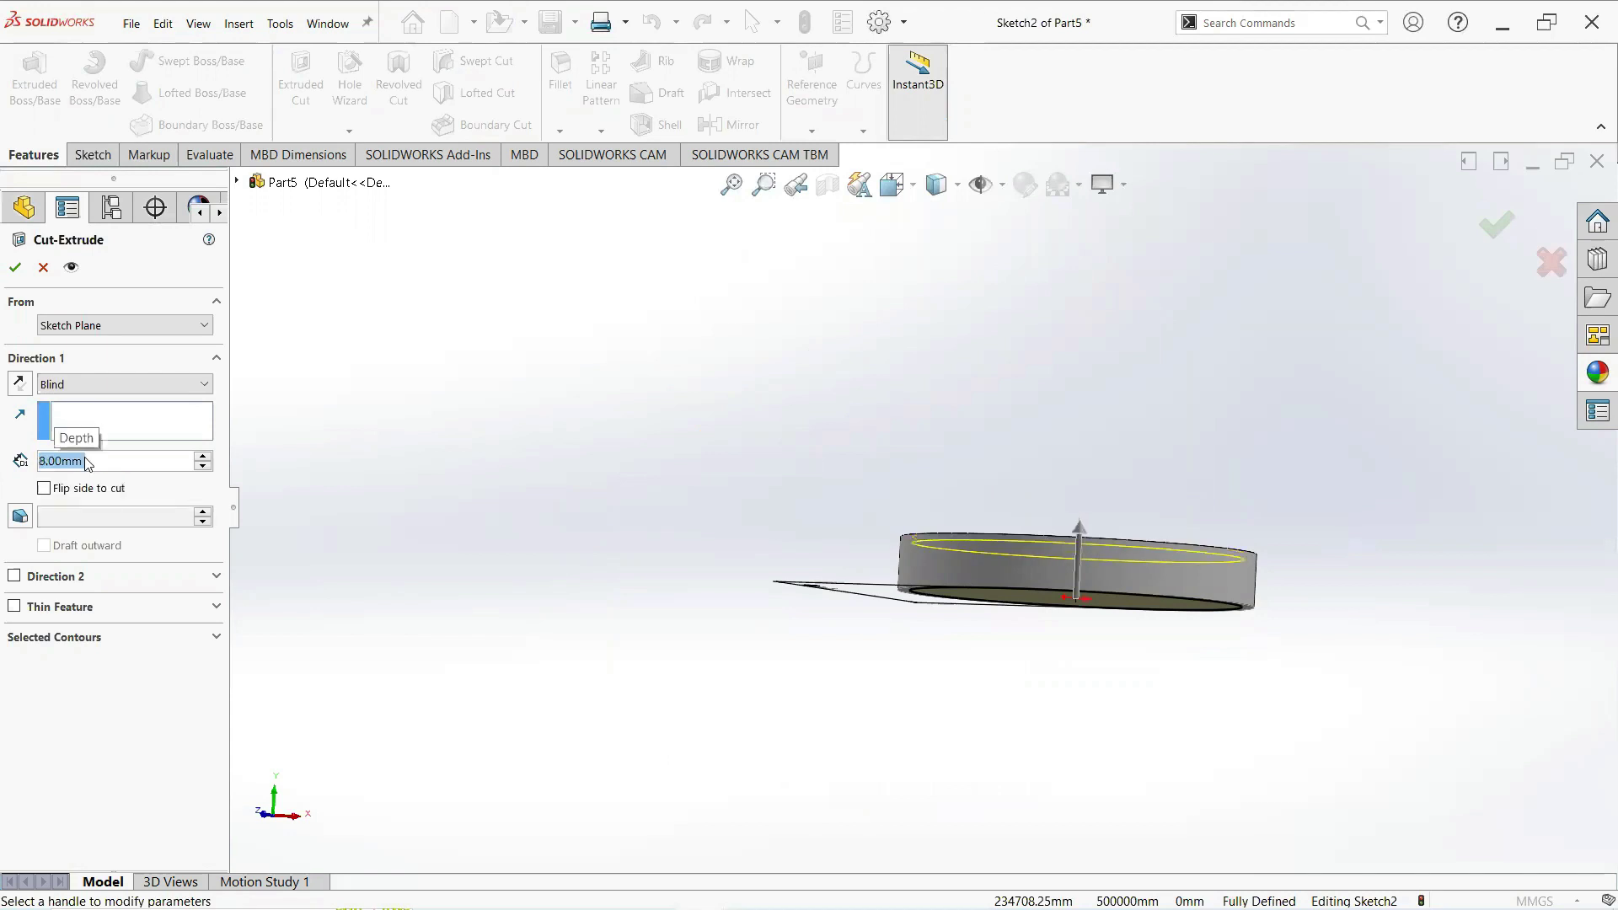
pyautogui.press('Return')
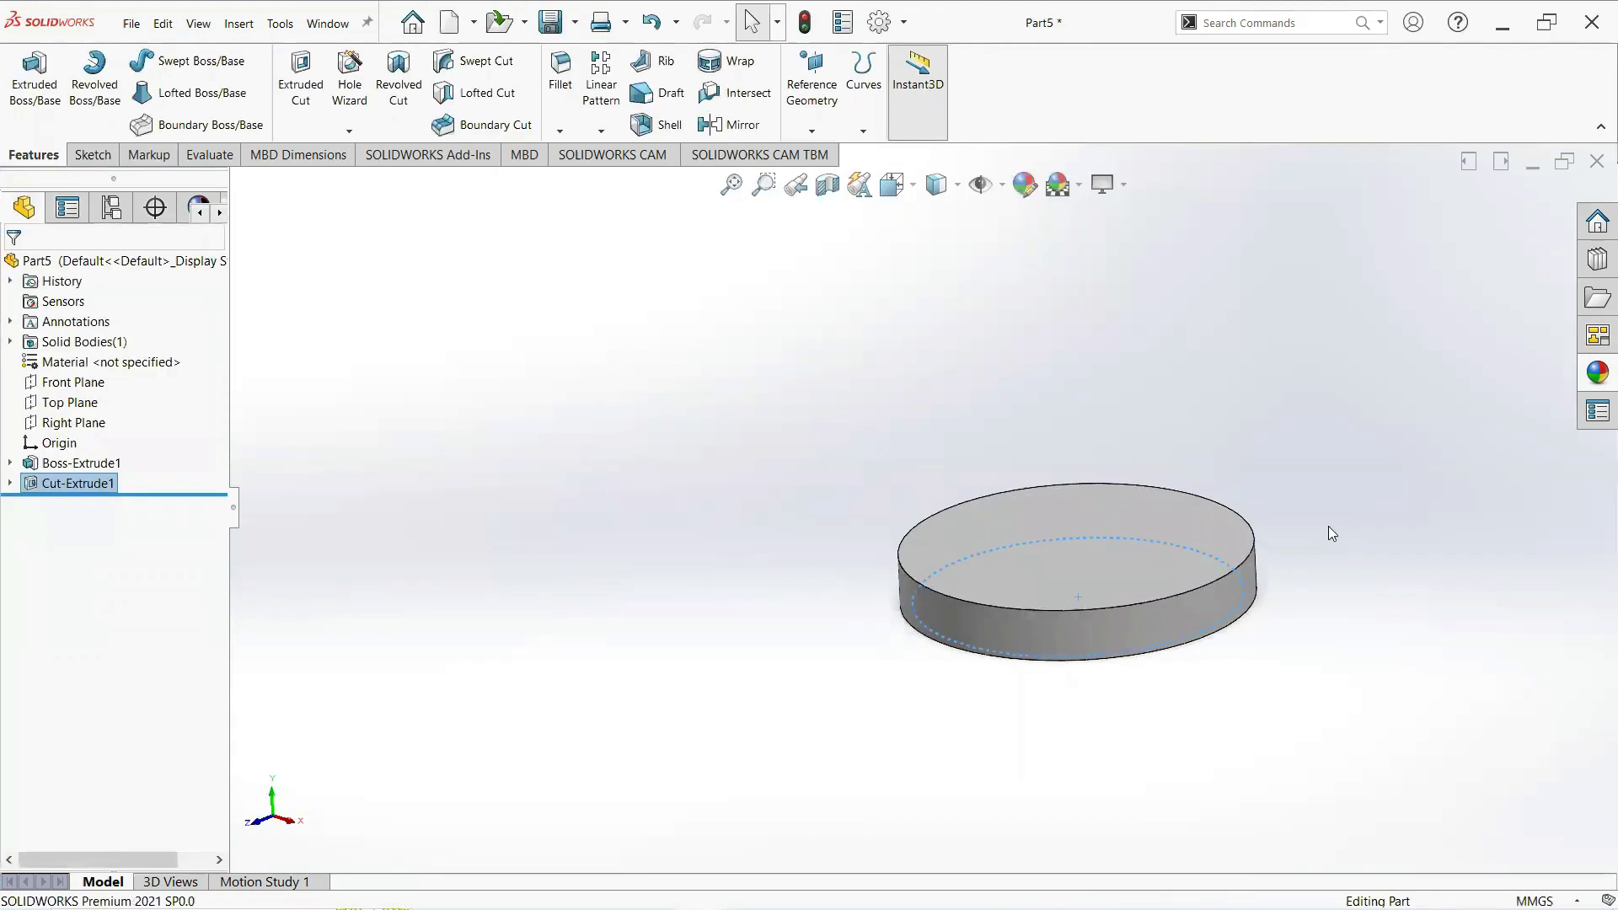
# - Apply the clear glass appearance from the Gloss glass category to the whole part
pyautogui.moveTo(1206, 559); pyautogui.dragTo(1117, 544, button='middle')
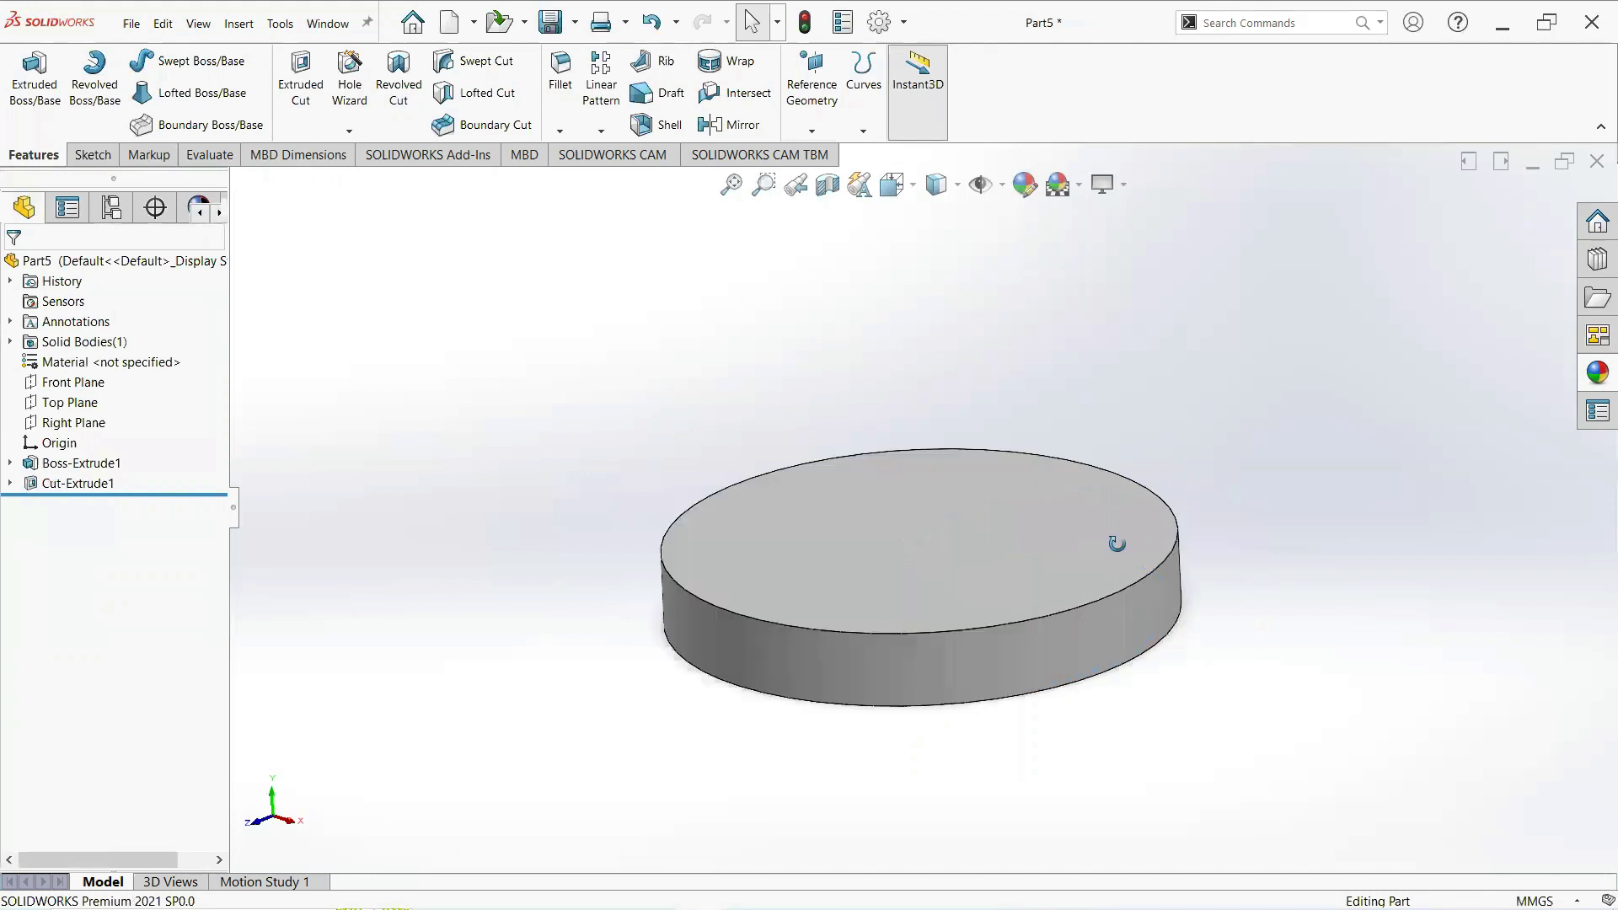
pyautogui.click(1596, 376)
pyautogui.scroll(2, 1366, 274)
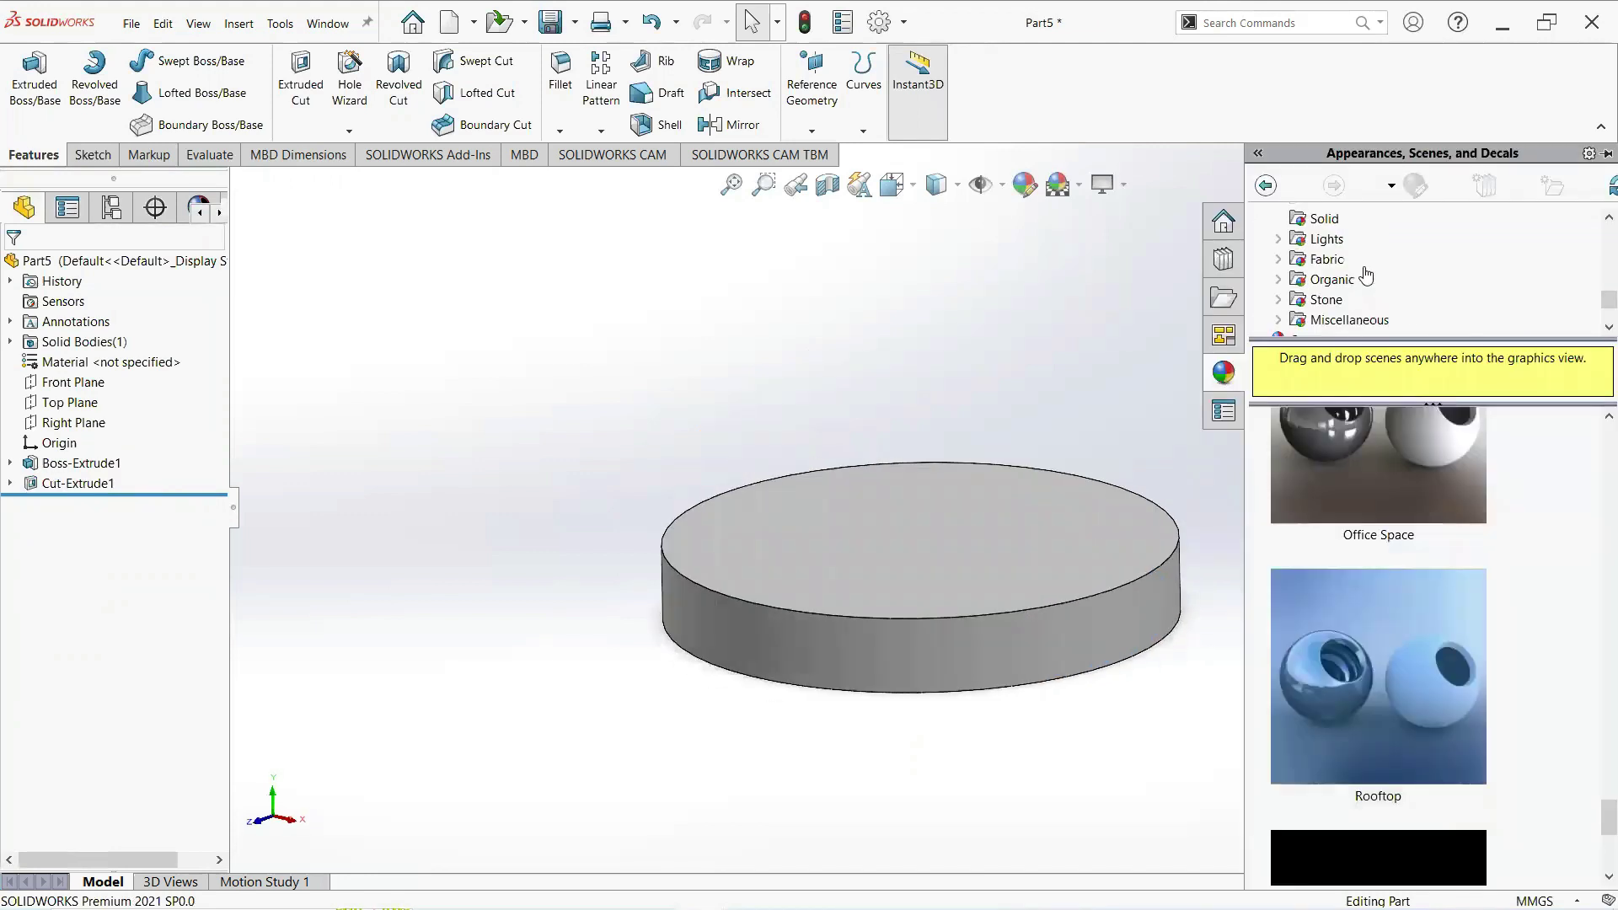
pyautogui.scroll(2, 1366, 274)
pyautogui.click(1327, 261)
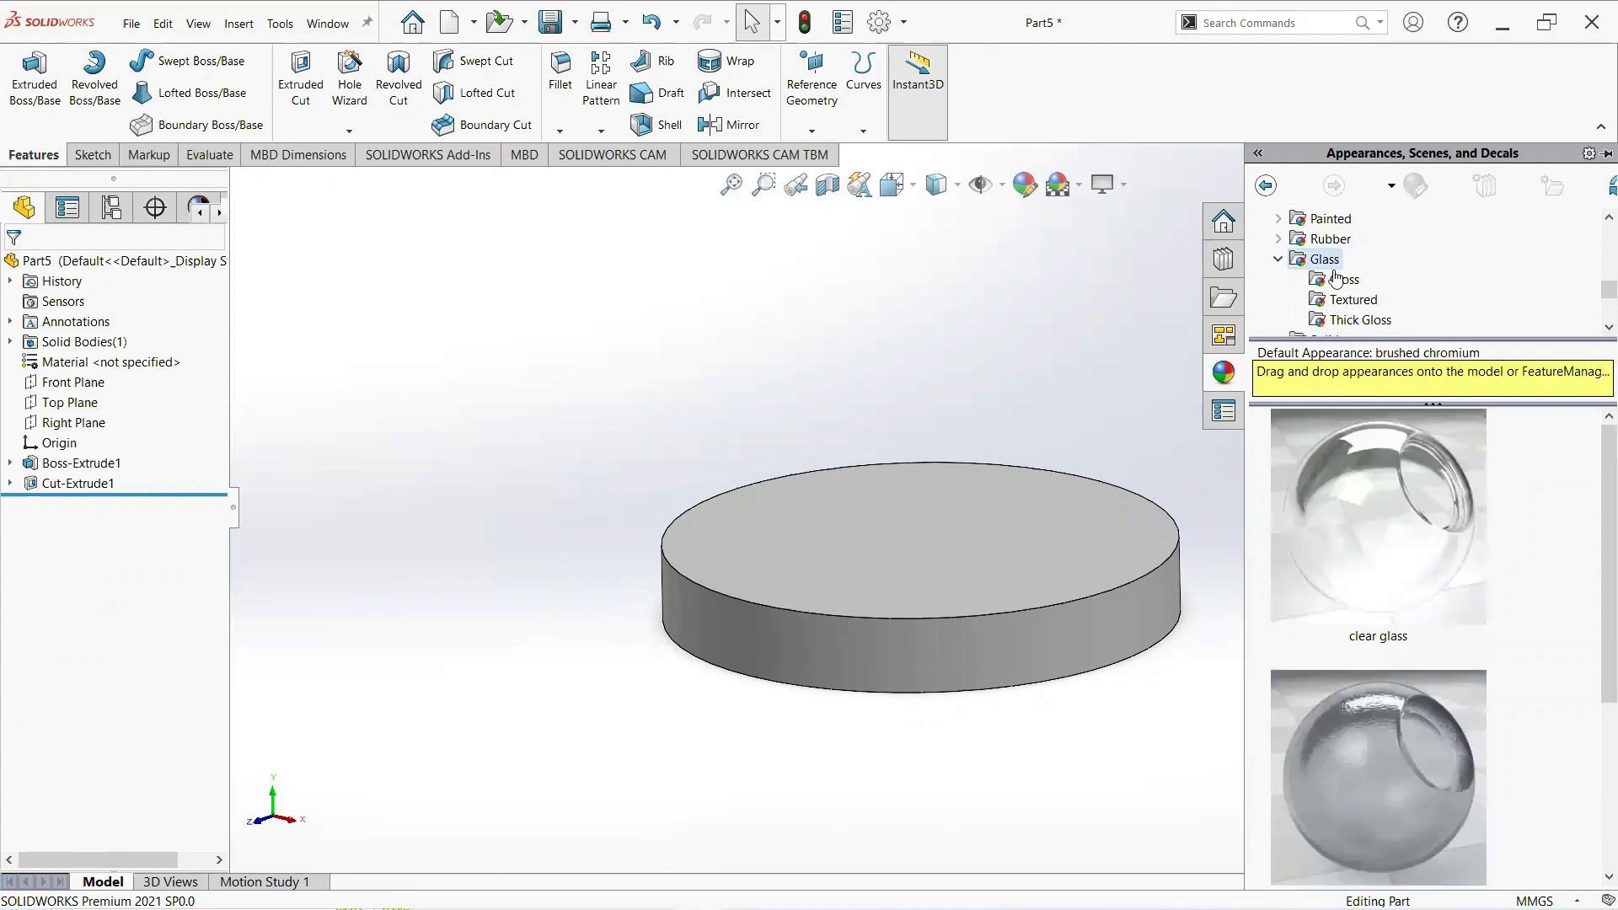
pyautogui.rightClick(1356, 498)
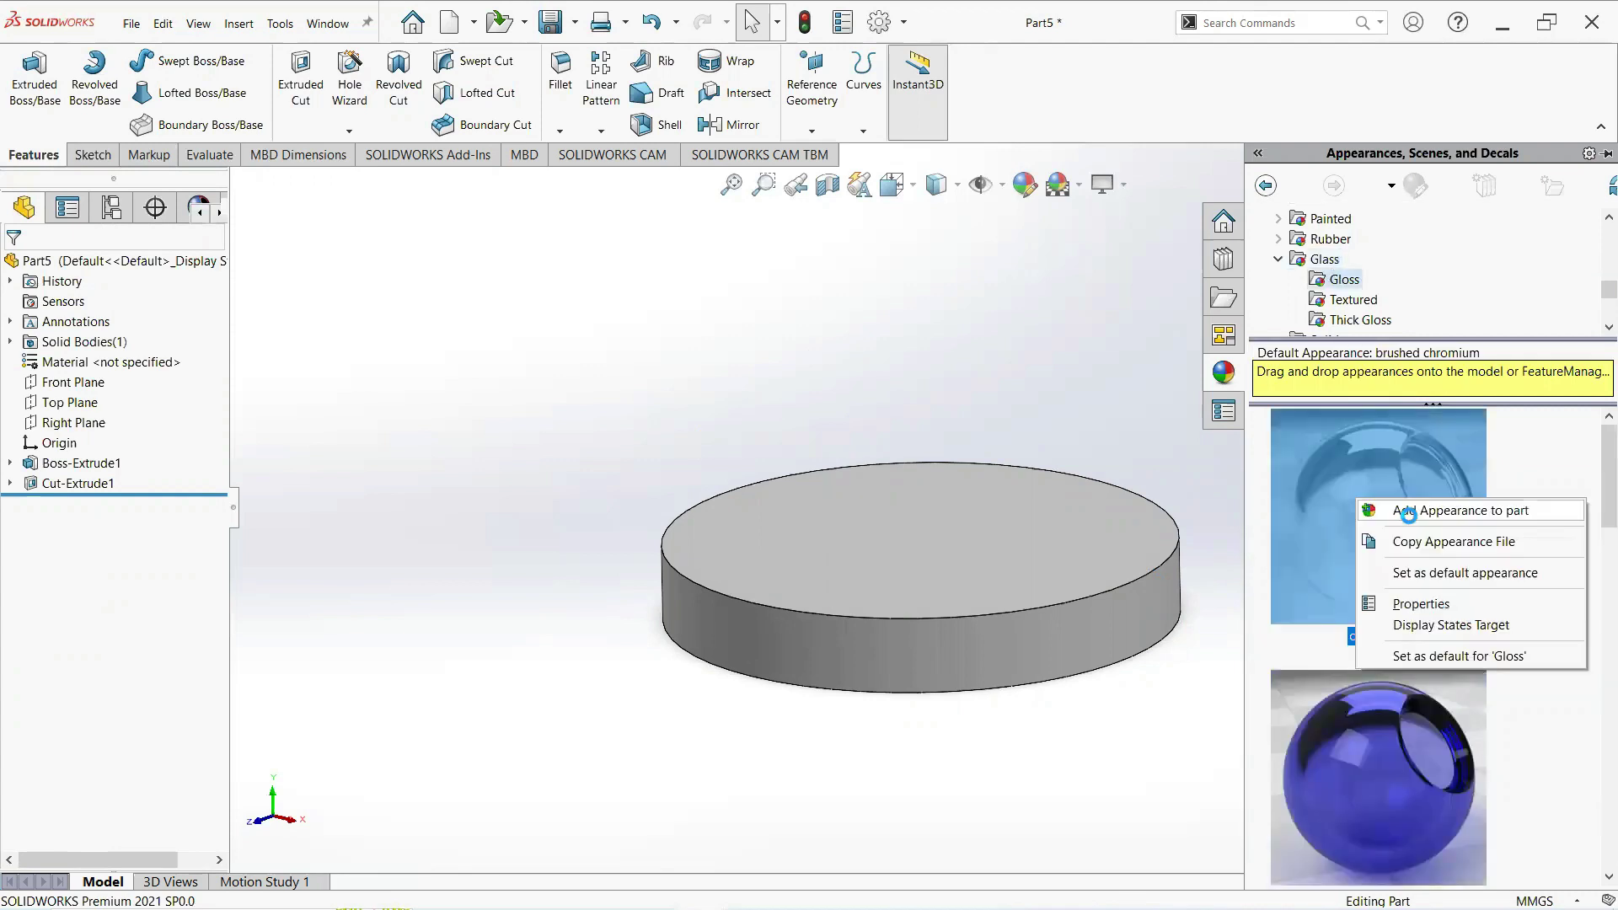
pyautogui.press('Return')
# - Apply the Rooftop scene from the Basic Scenes as the background of the glass part
pyautogui.scroll(-1, 1393, 322)
pyautogui.scroll(-3, 1395, 318)
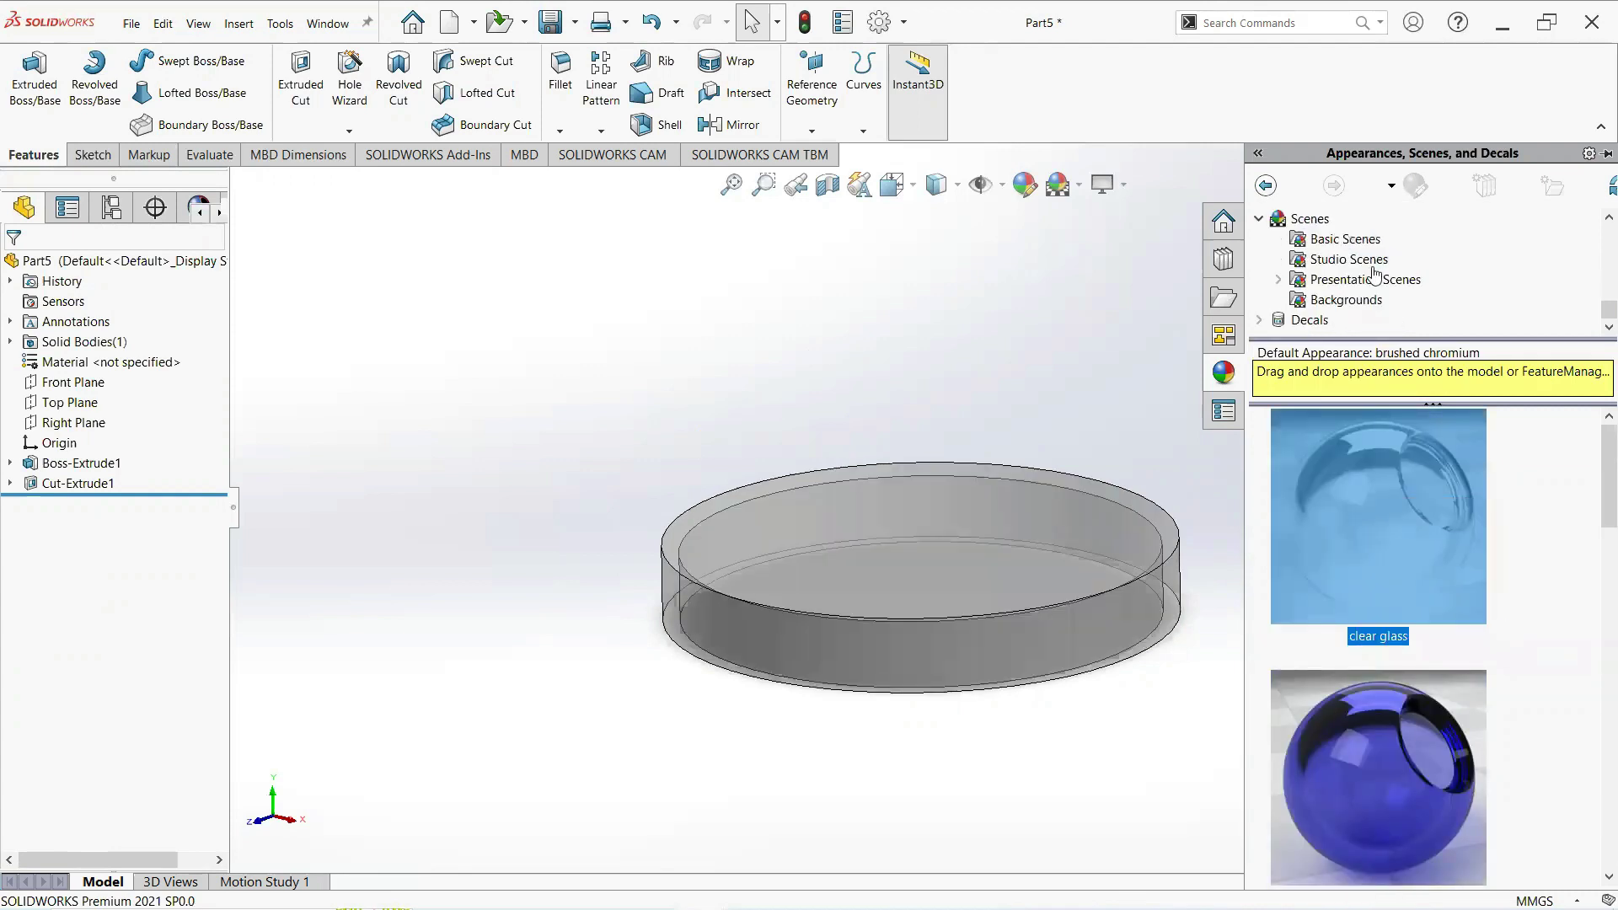
pyautogui.click(1349, 239)
pyautogui.scroll(-1, 1596, 470)
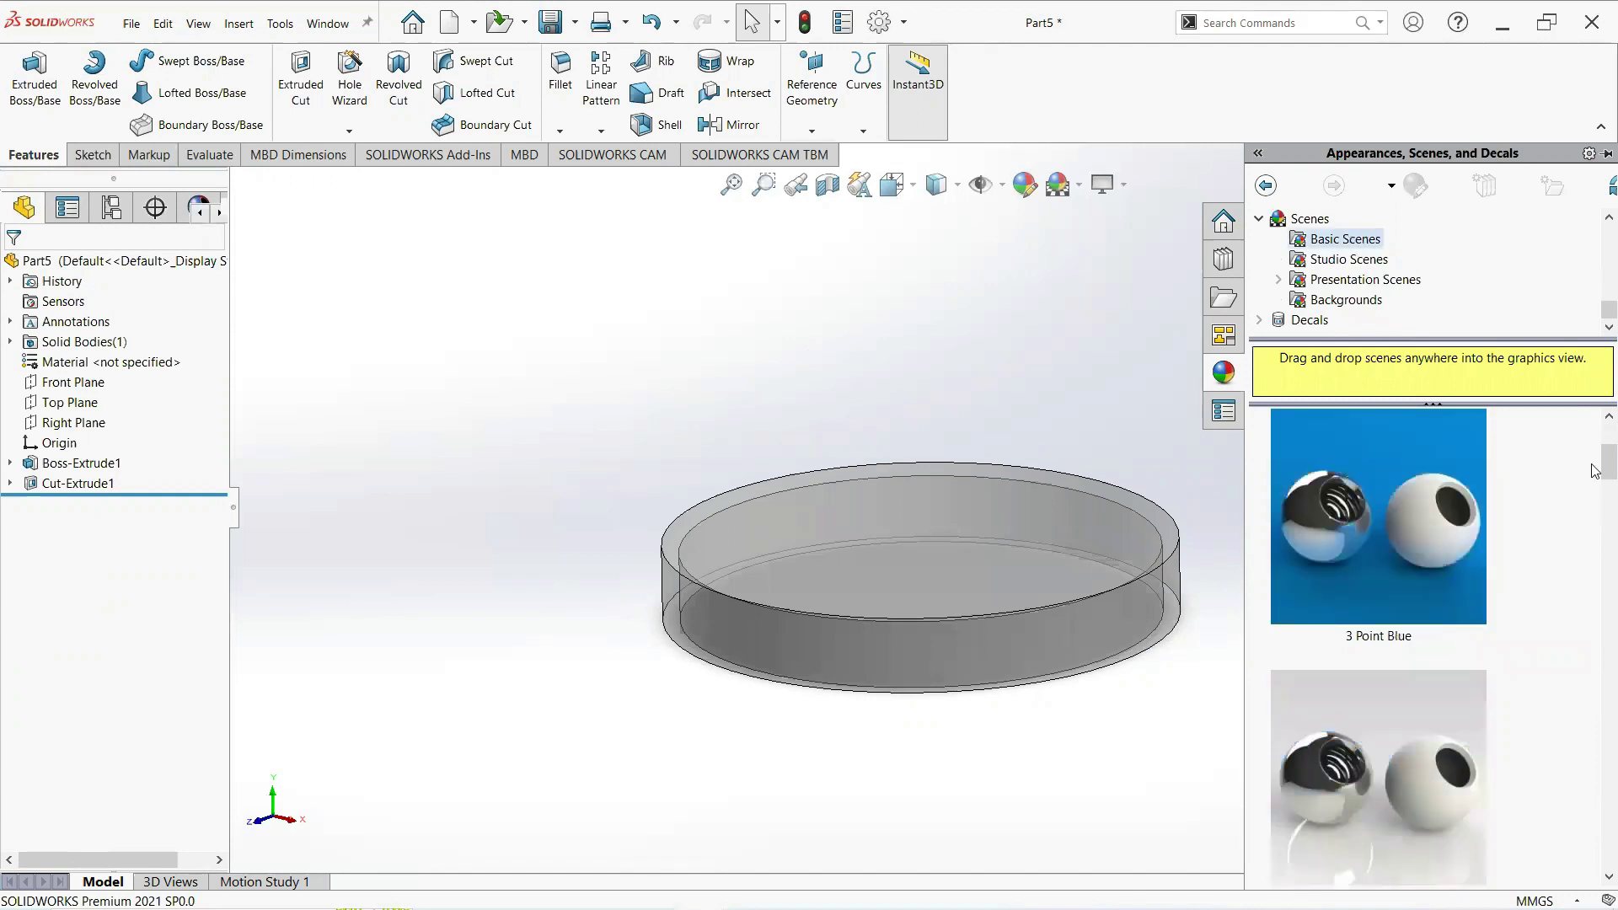
pyautogui.scroll(-2, 1596, 574)
pyautogui.scroll(-2, 1595, 665)
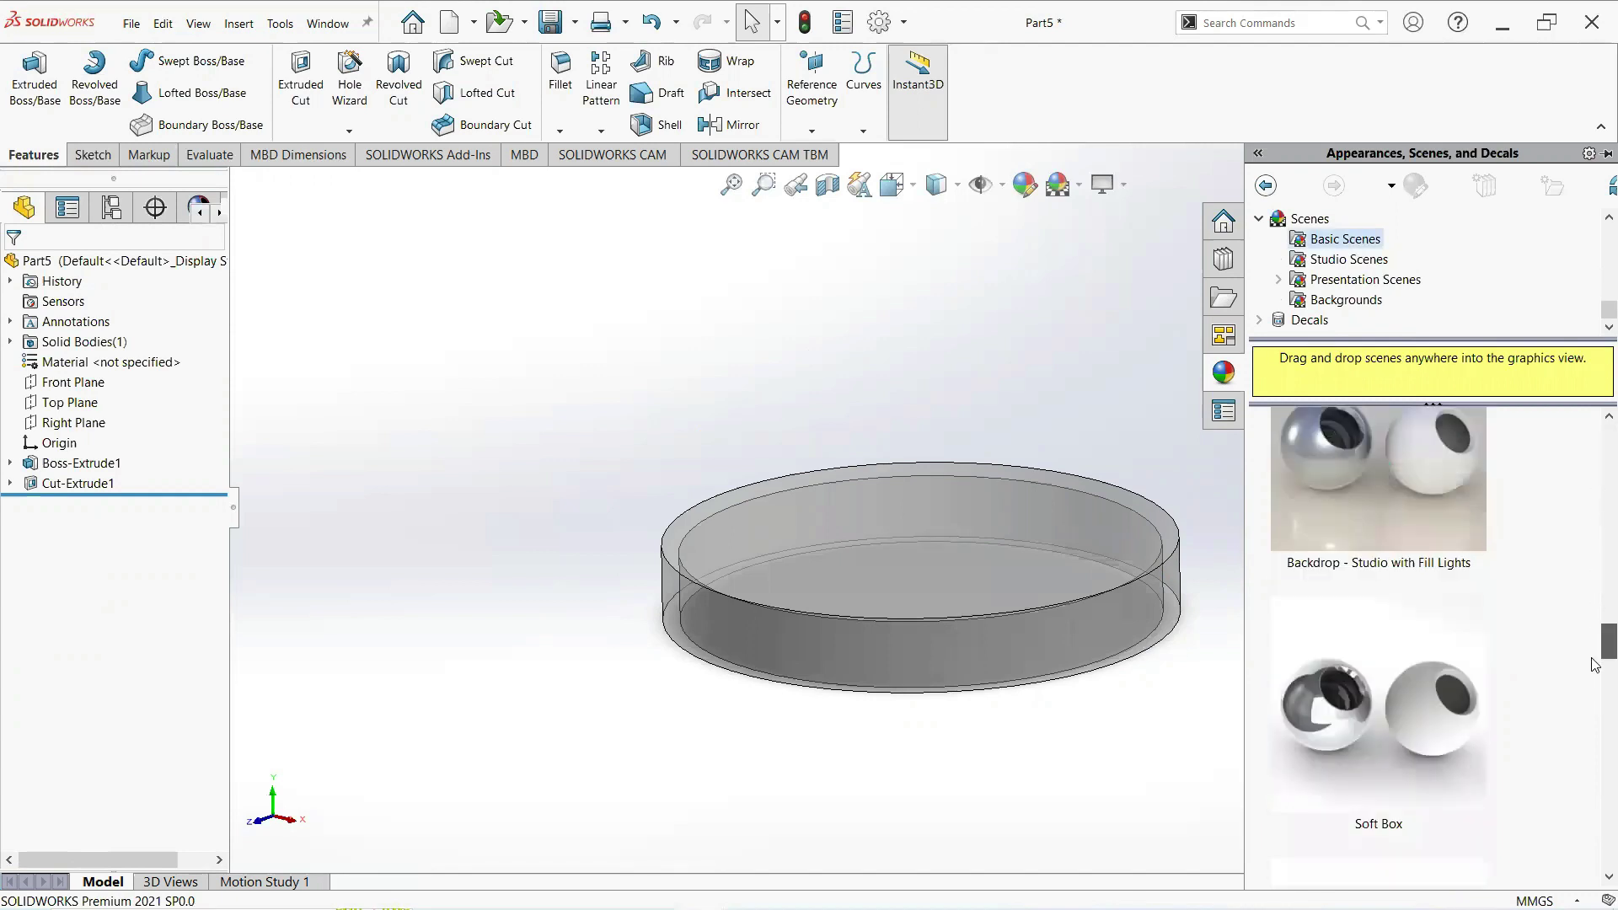
pyautogui.scroll(-5, 1595, 693)
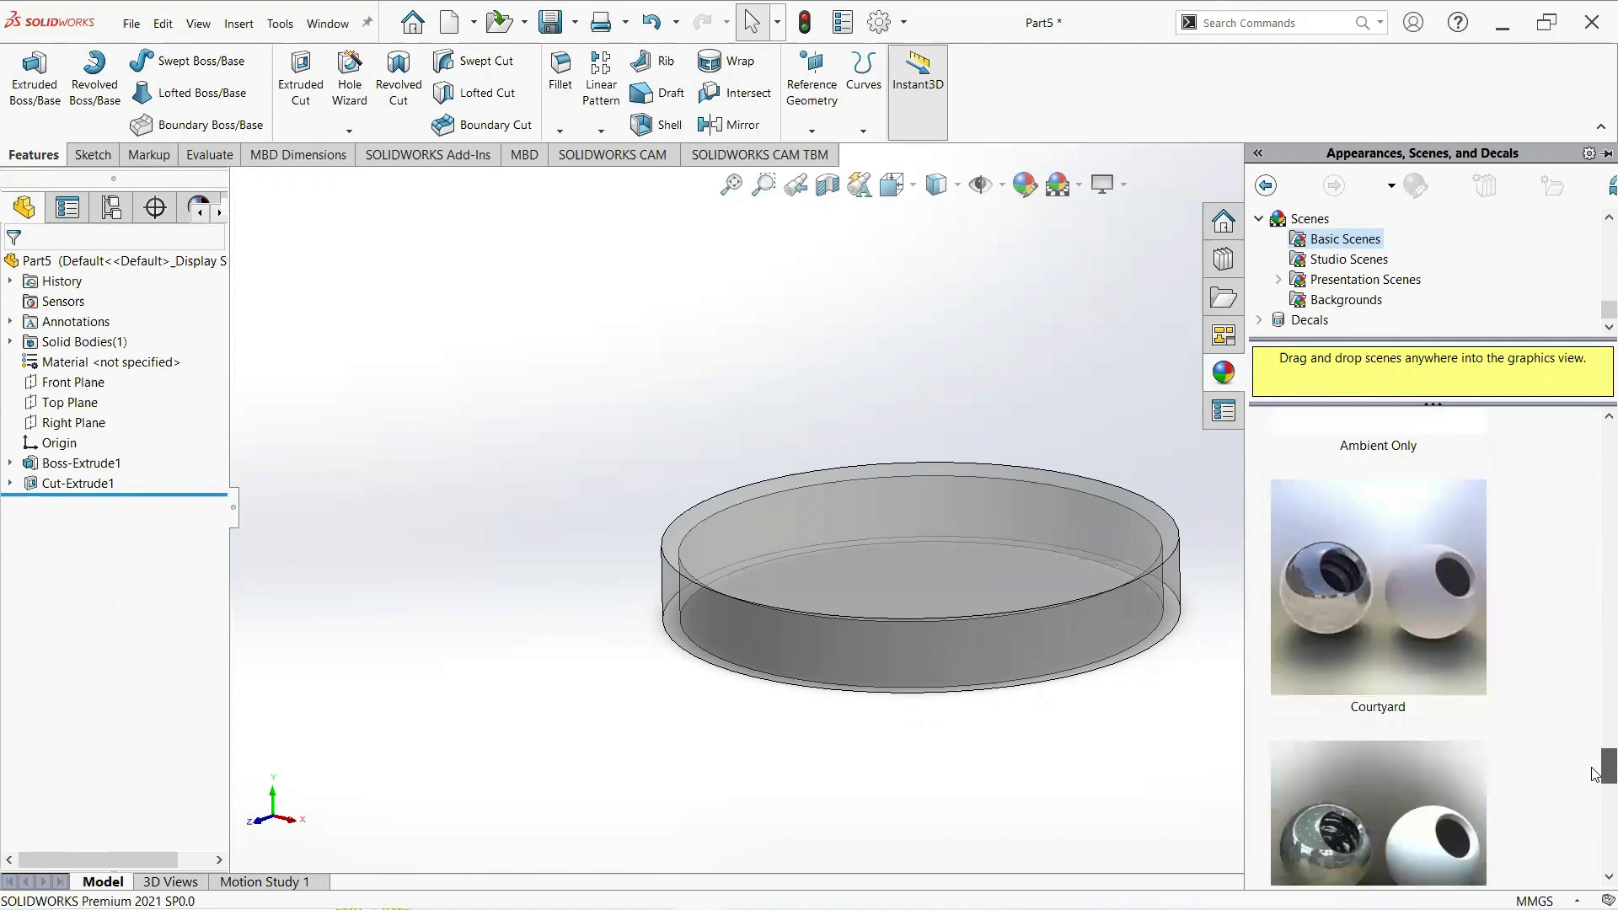
pyautogui.scroll(-3, 1595, 803)
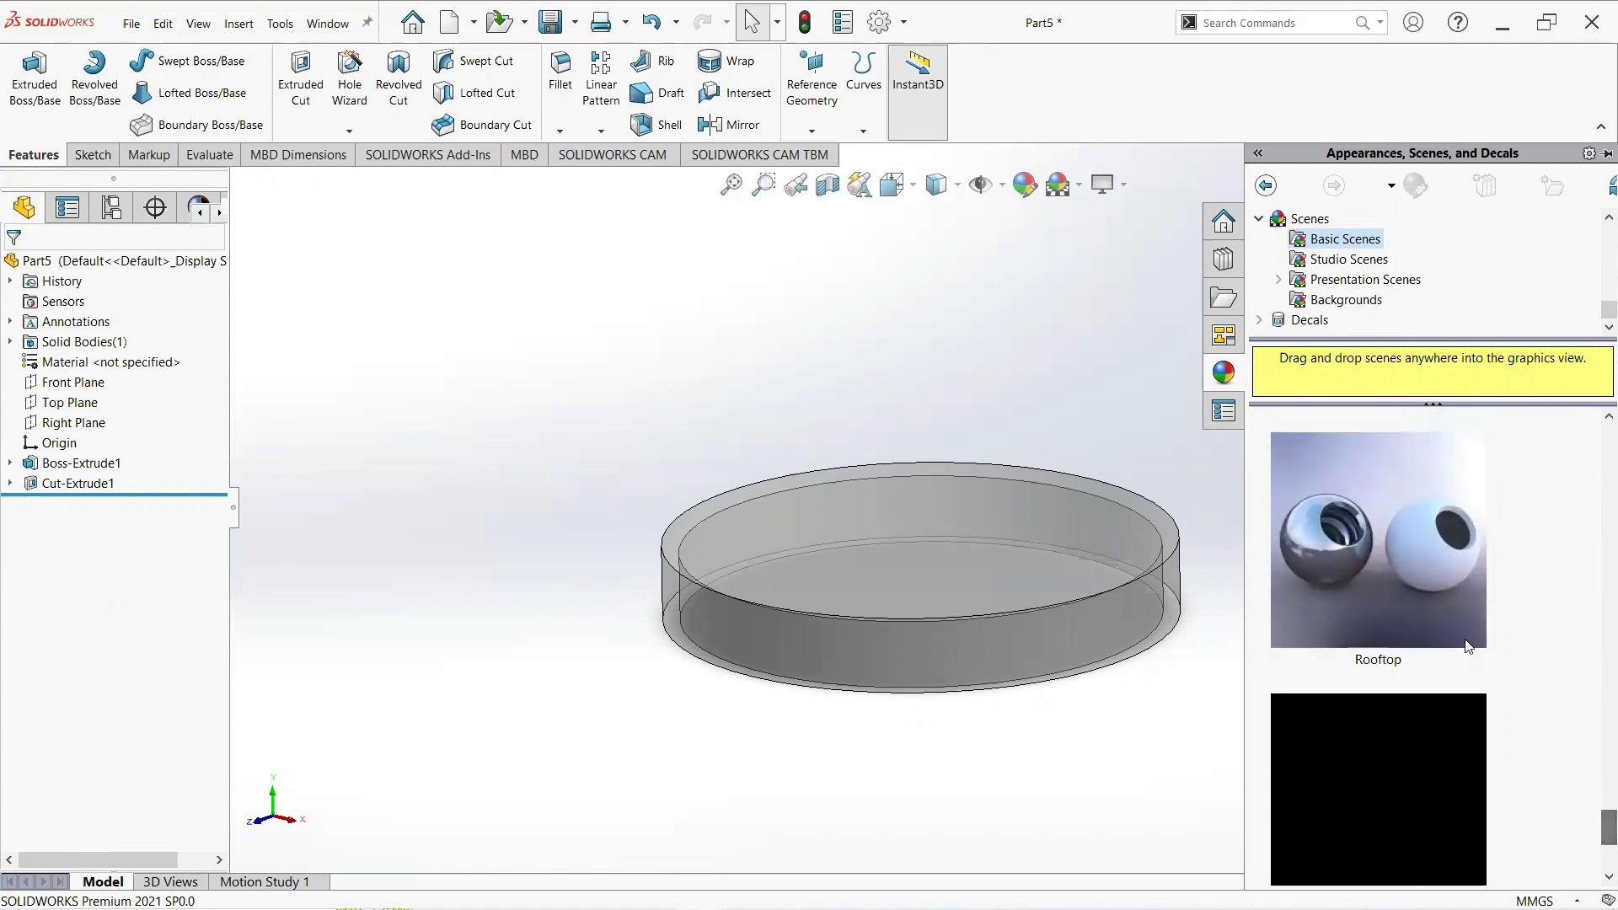
pyautogui.rightClick(1379, 583)
pyautogui.click(1424, 597)
pyautogui.scroll(2, 1138, 534)
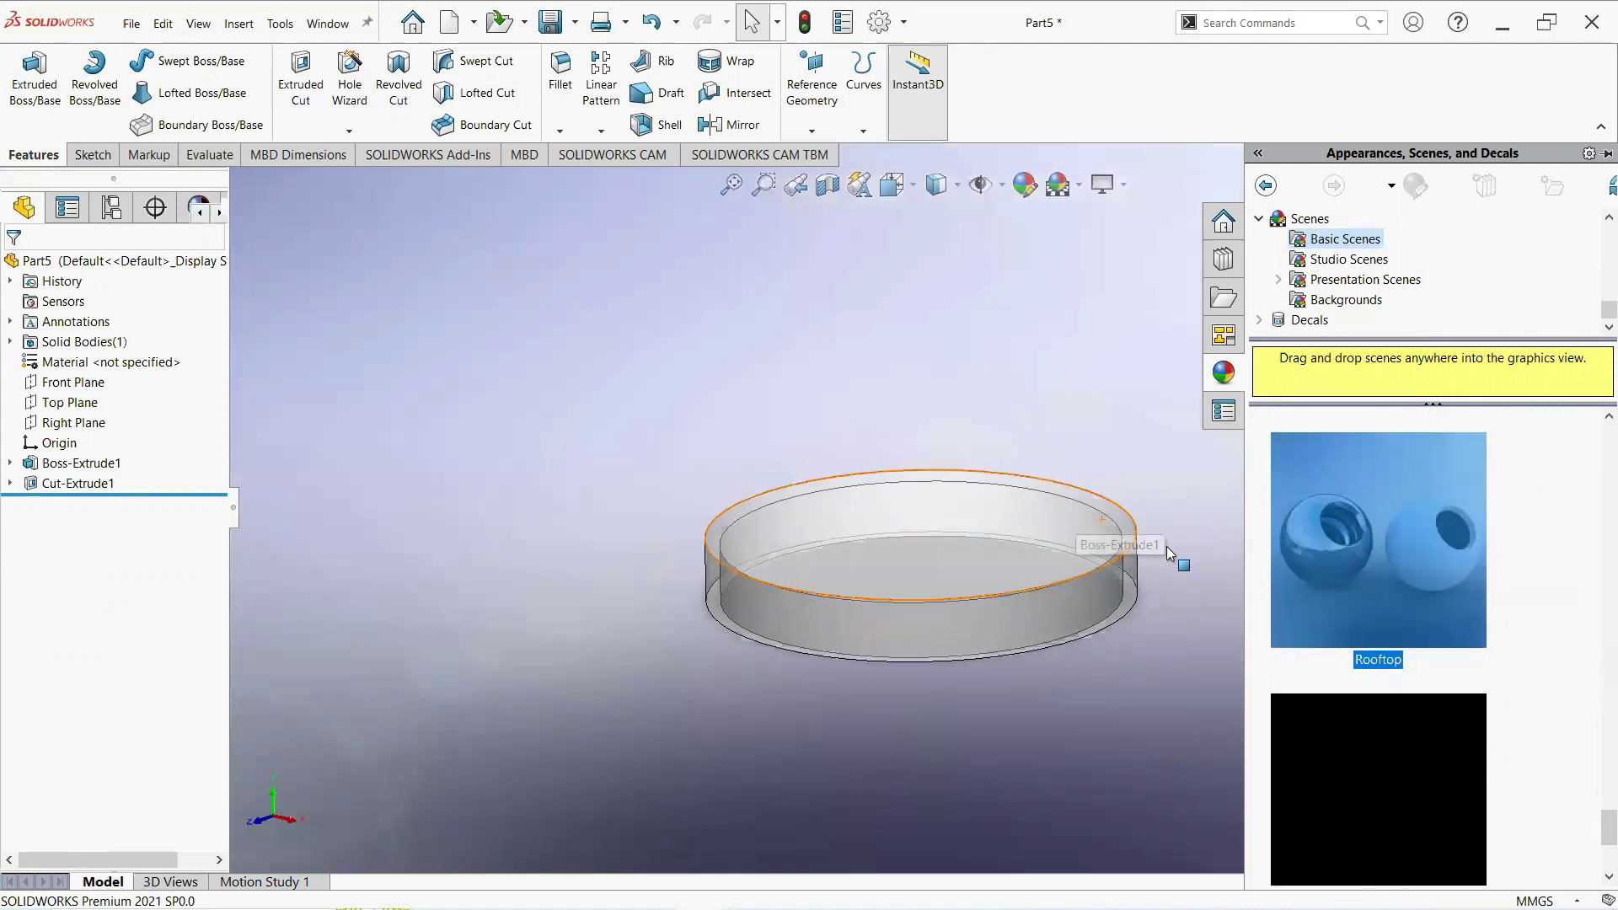
pyautogui.scroll(-2, 1167, 546)
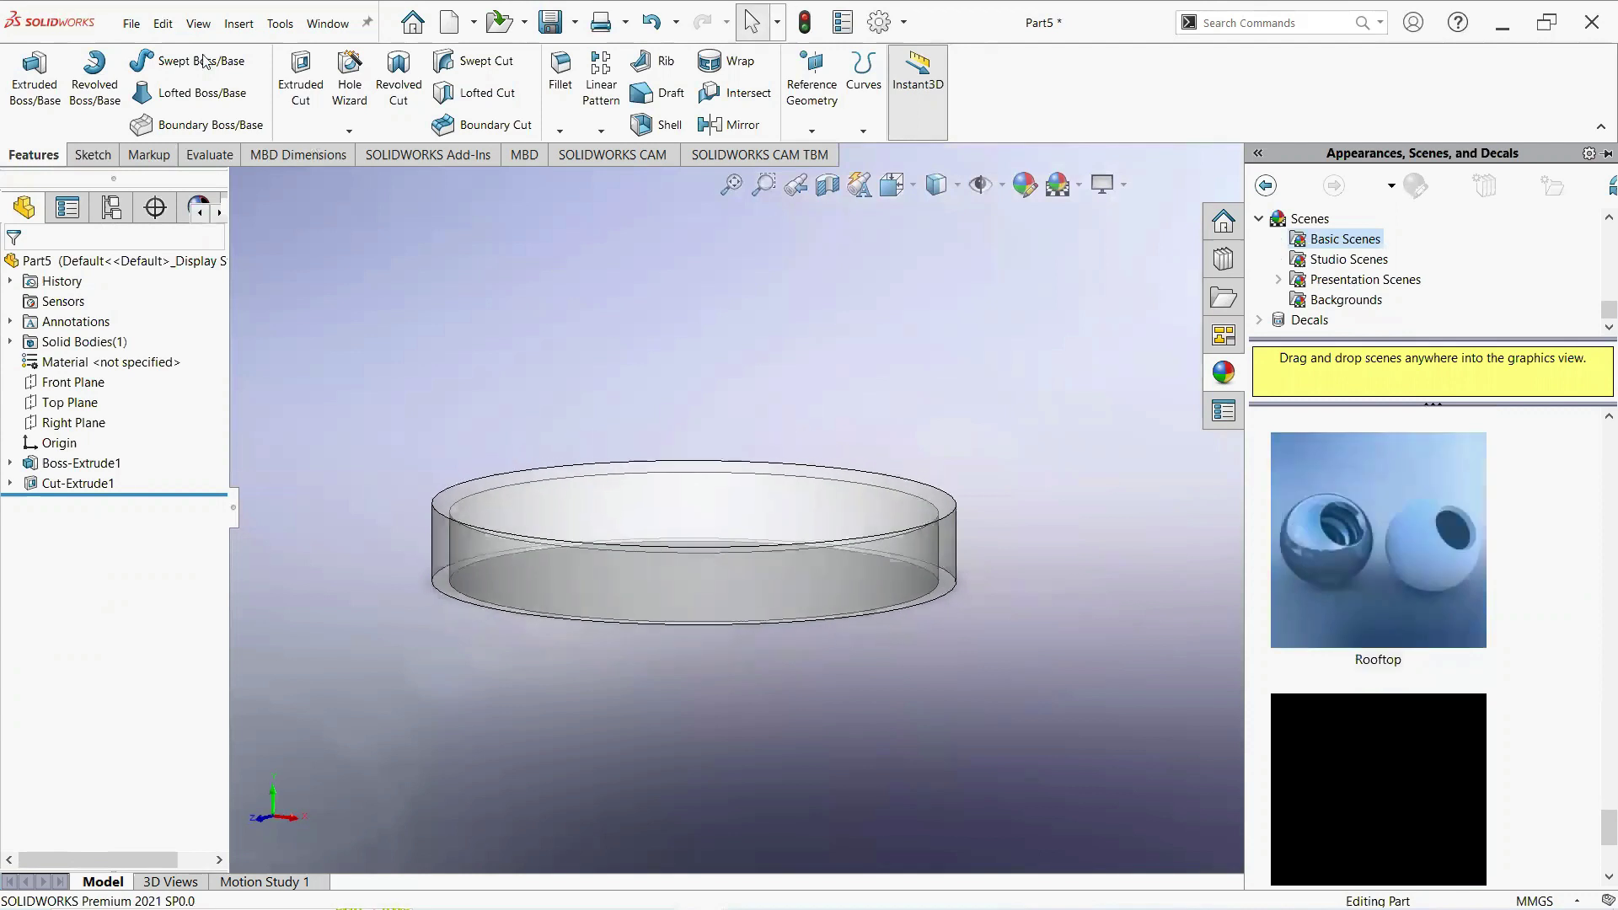
# - Save the part to the Desktop under the name jar part2
pyautogui.click(131, 22)
pyautogui.click(162, 242)
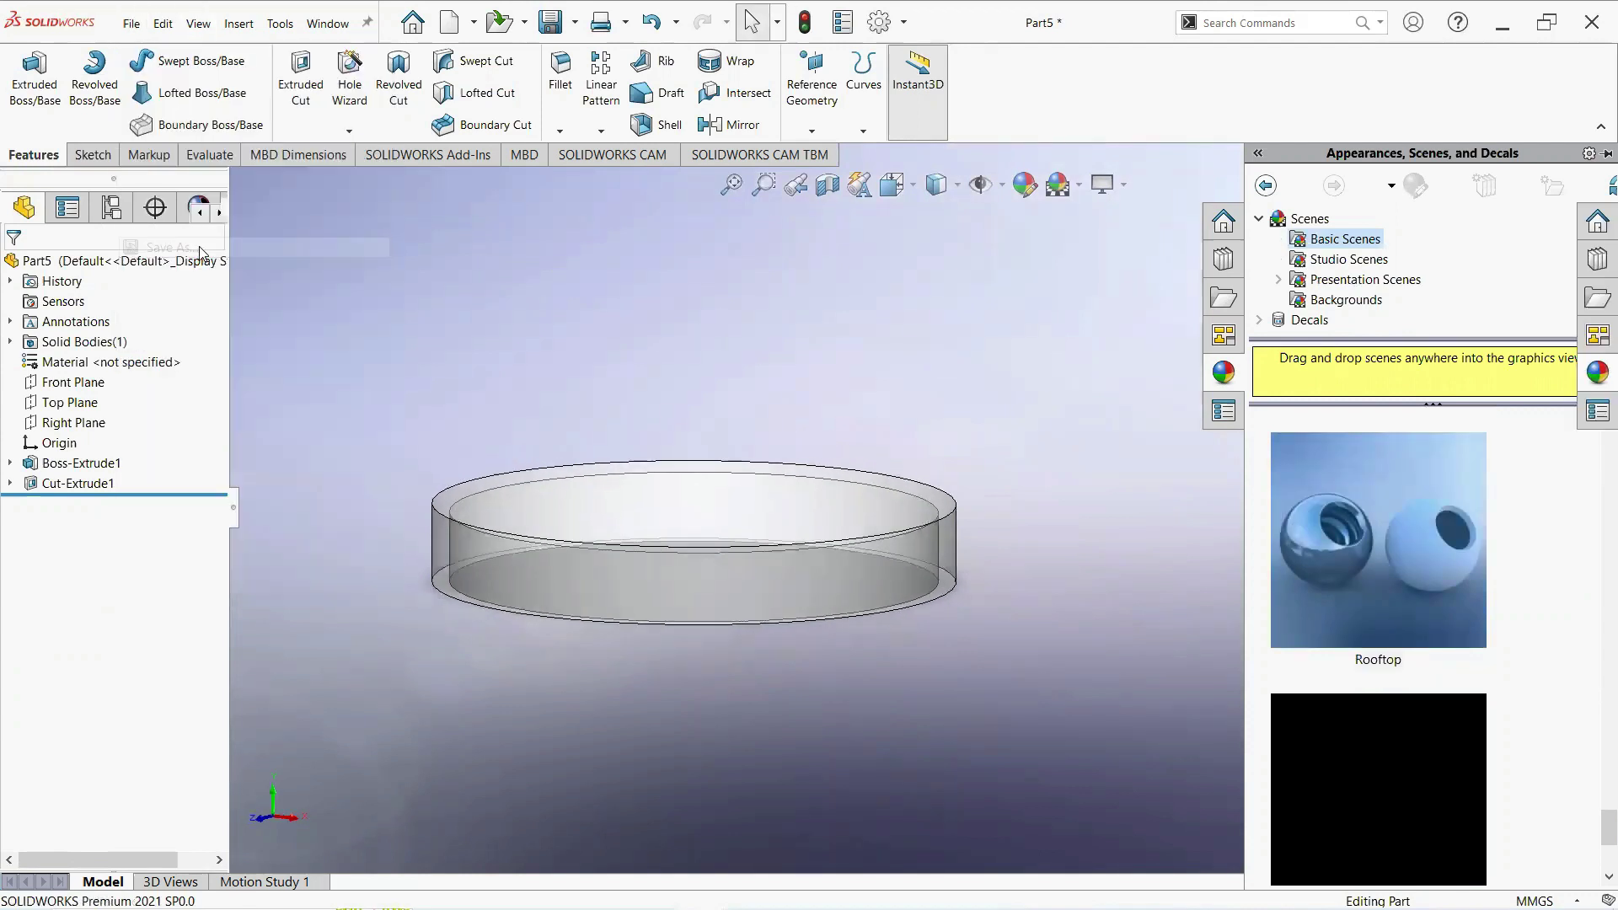
pyautogui.click(715, 475)
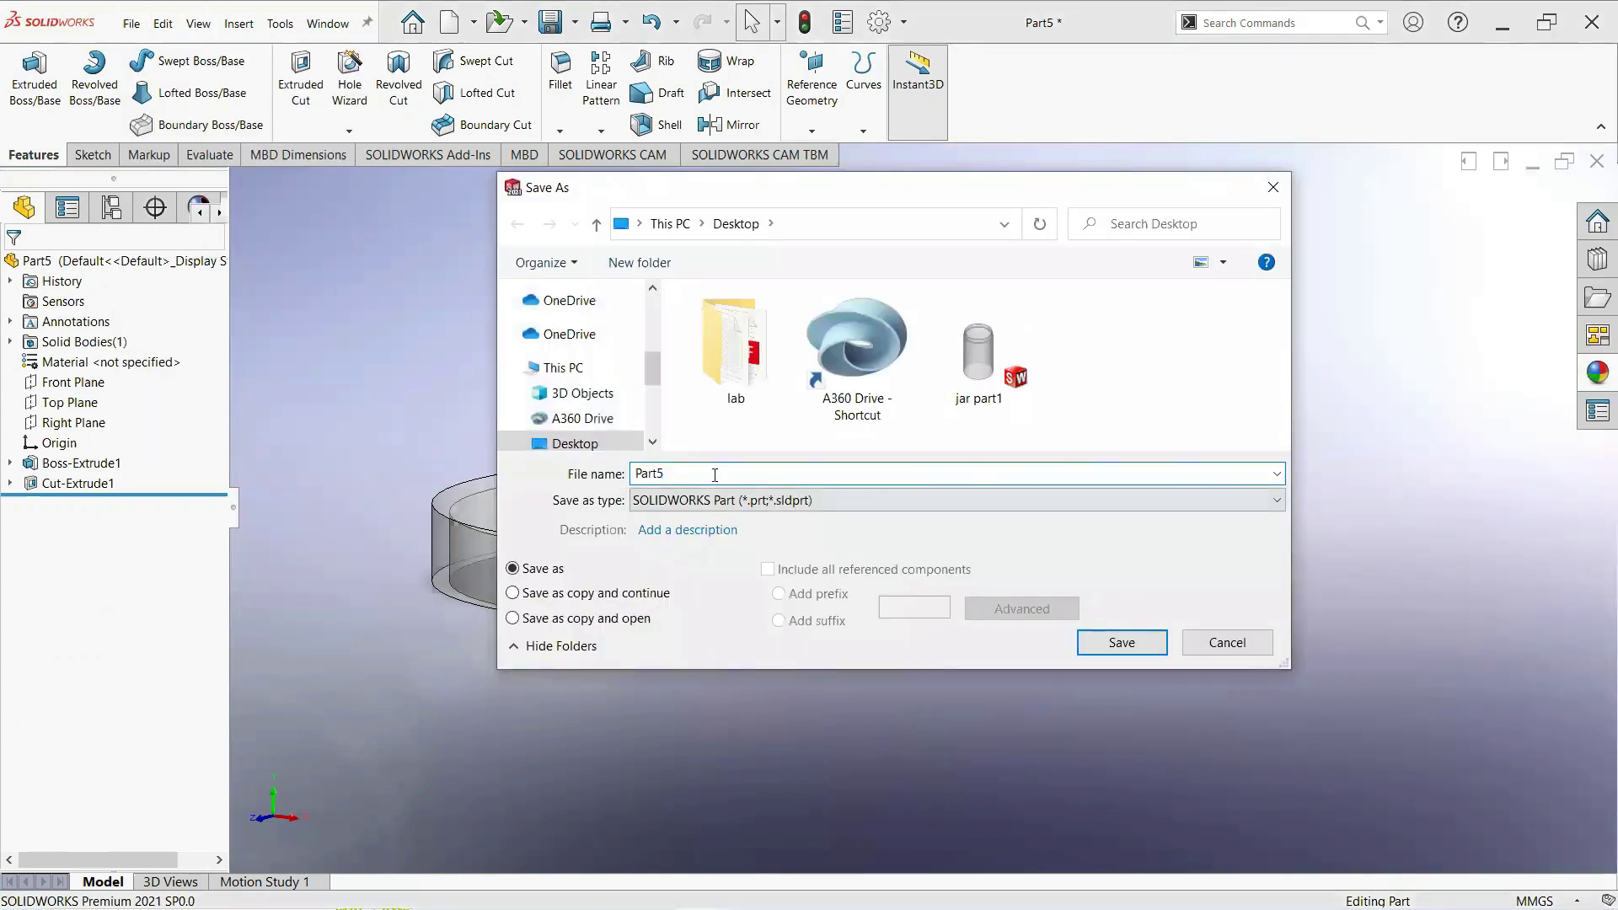
pyautogui.doubleClick(665, 473)
pyautogui.write('j')
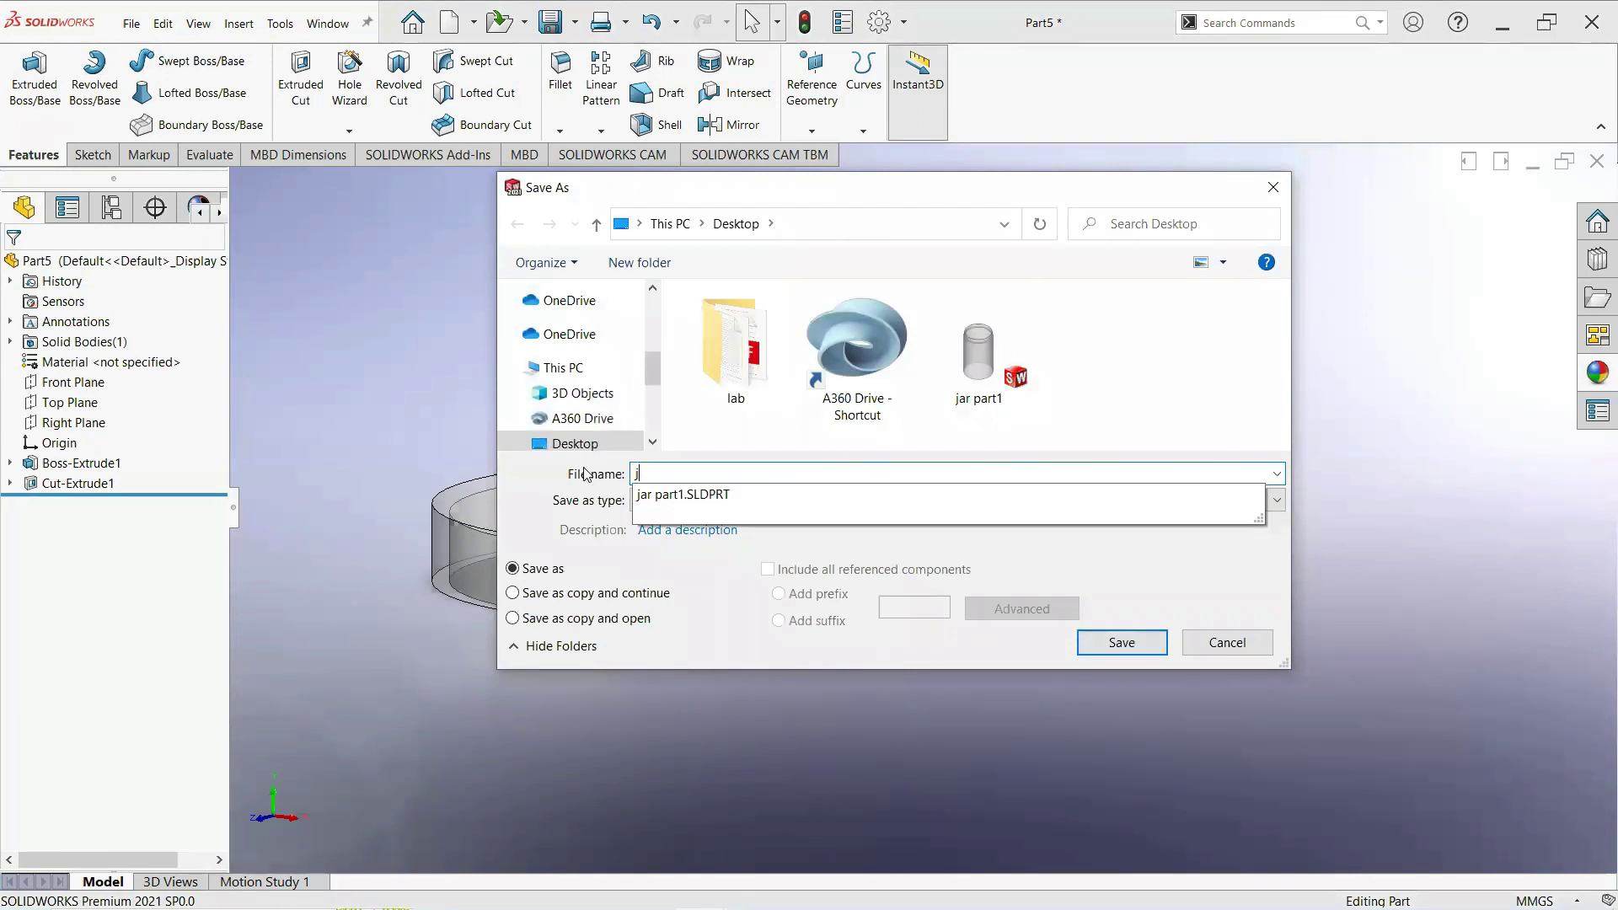
pyautogui.write('ar part2')
pyautogui.press('Return')
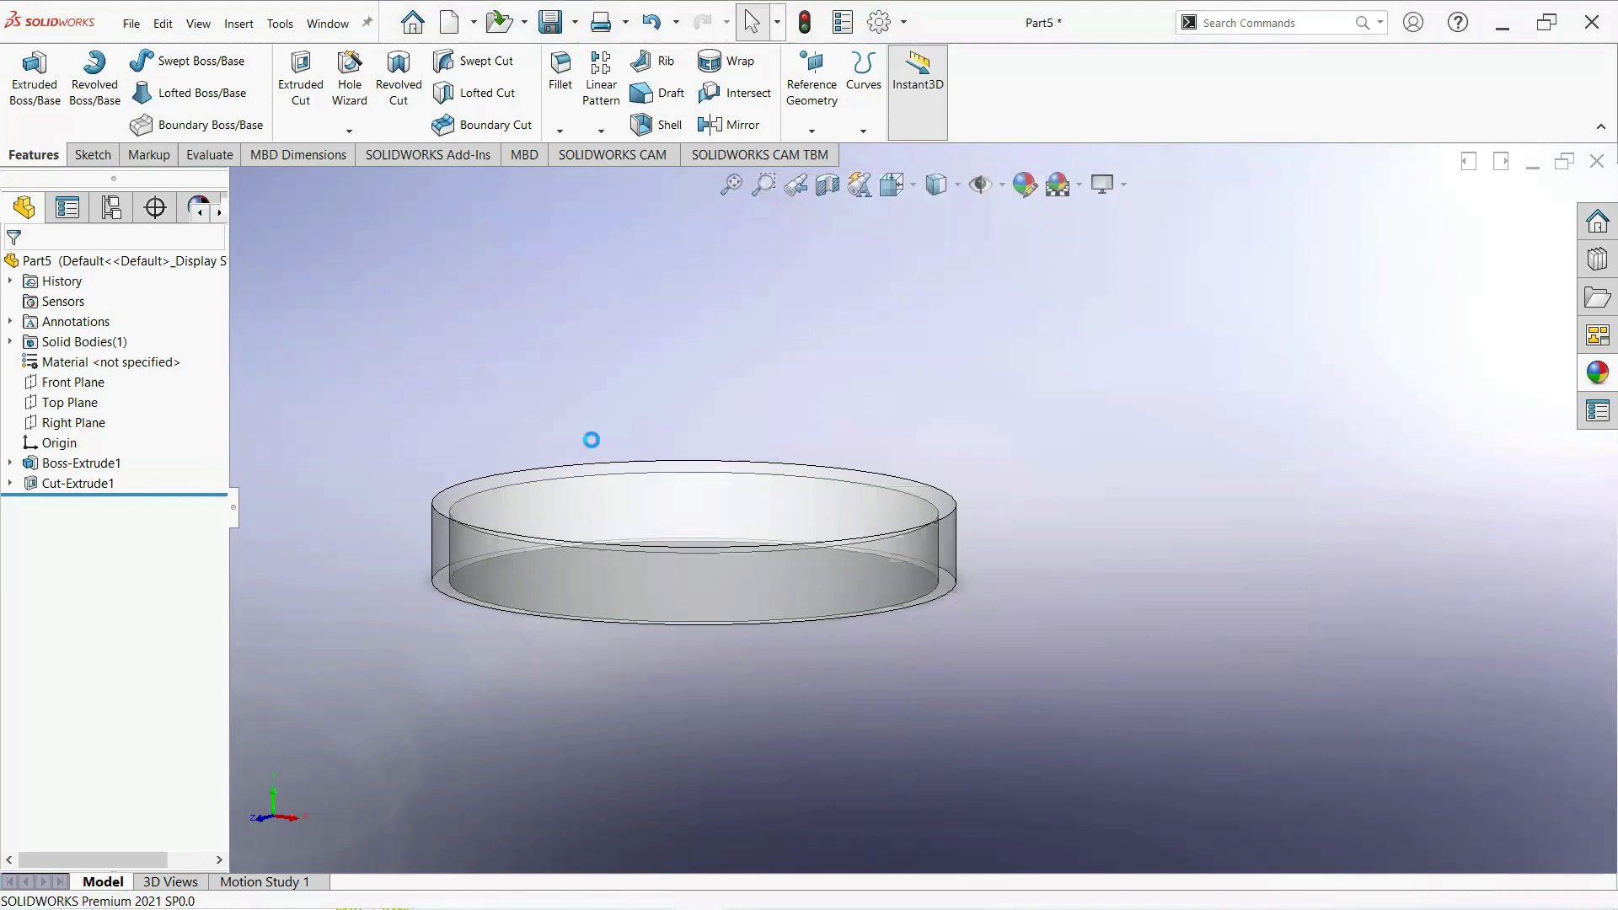
# - Create a new, empty assembly document
pyautogui.click(132, 25)
pyautogui.click(165, 58)
pyautogui.click(639, 459)
pyautogui.click(703, 651)
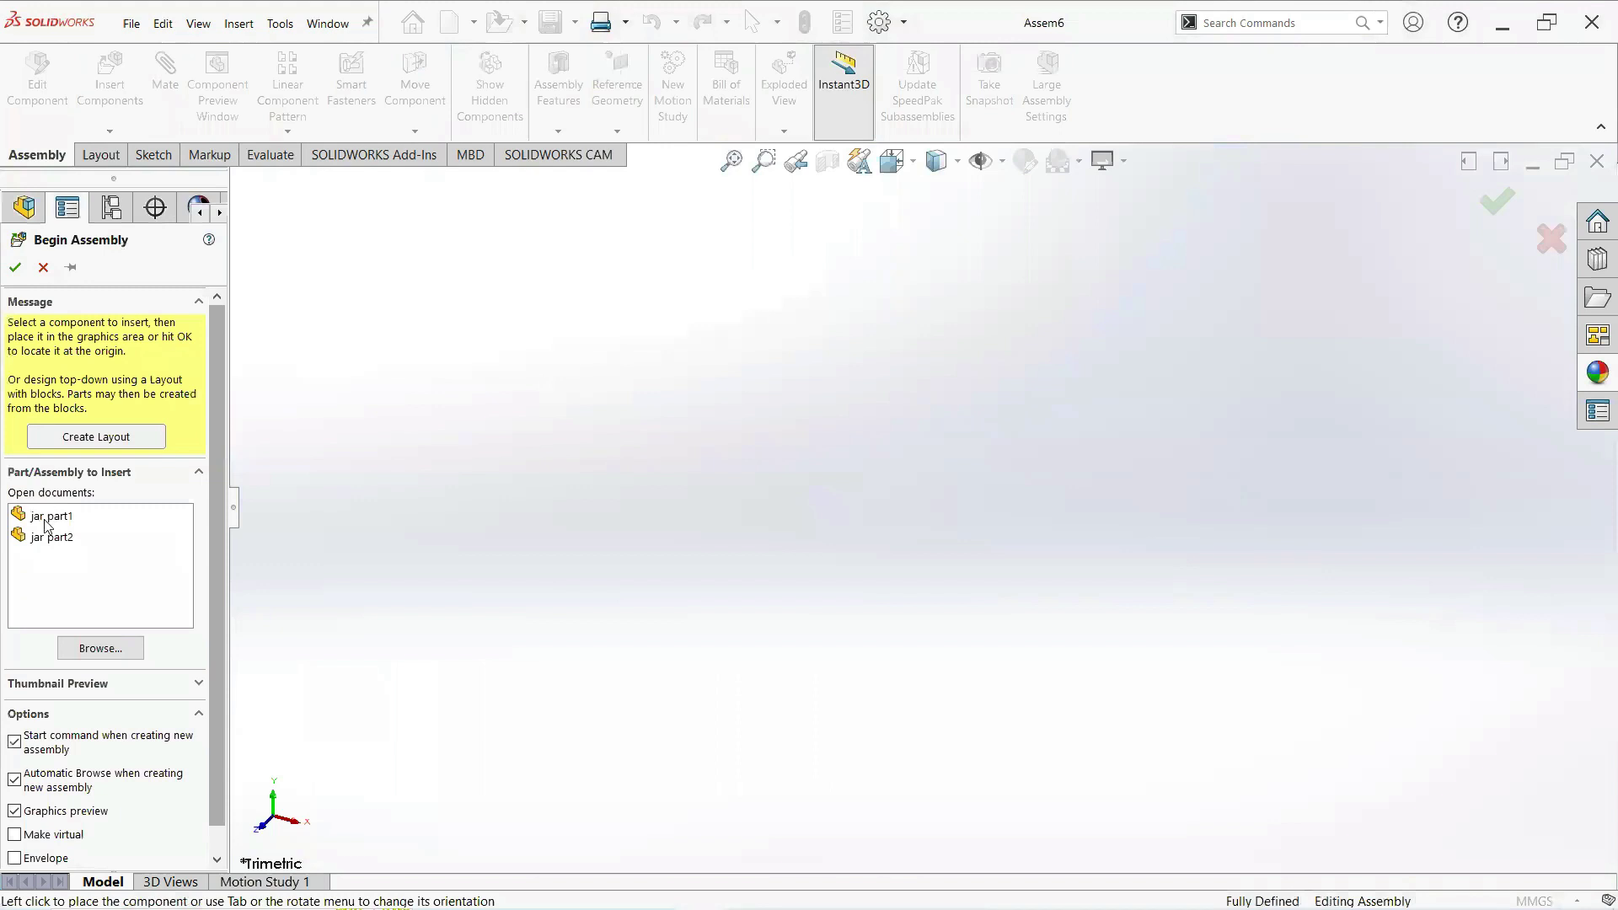
# - Insert jar part1 as the first component of the assembly and place jar part2 beside it, above the jar's height
pyautogui.click(47, 525)
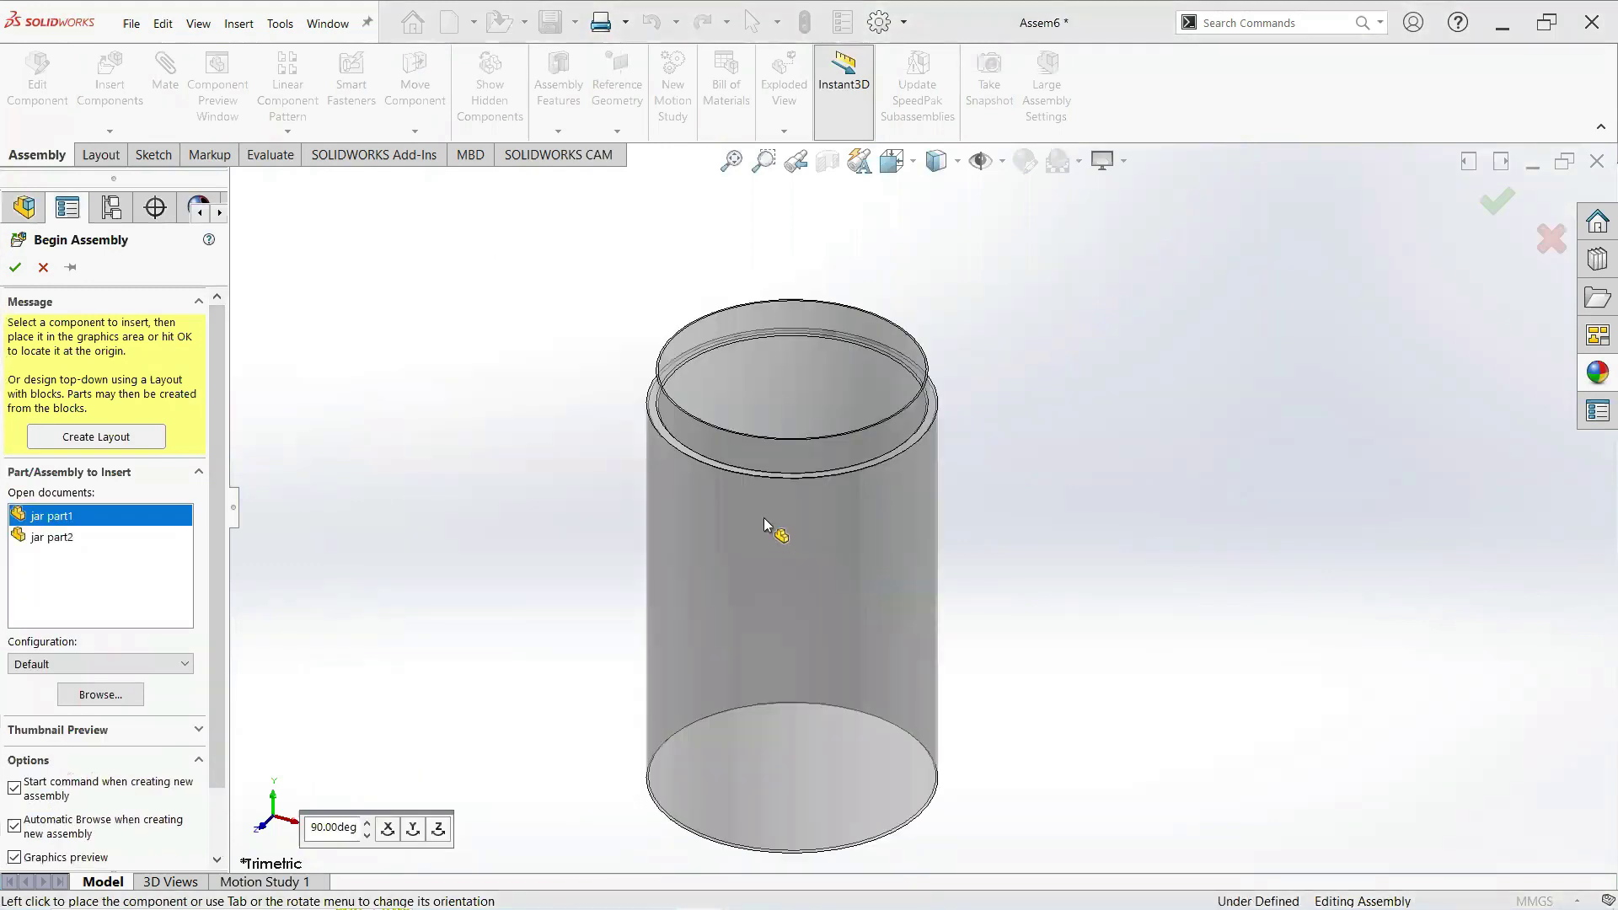
pyautogui.click(763, 517)
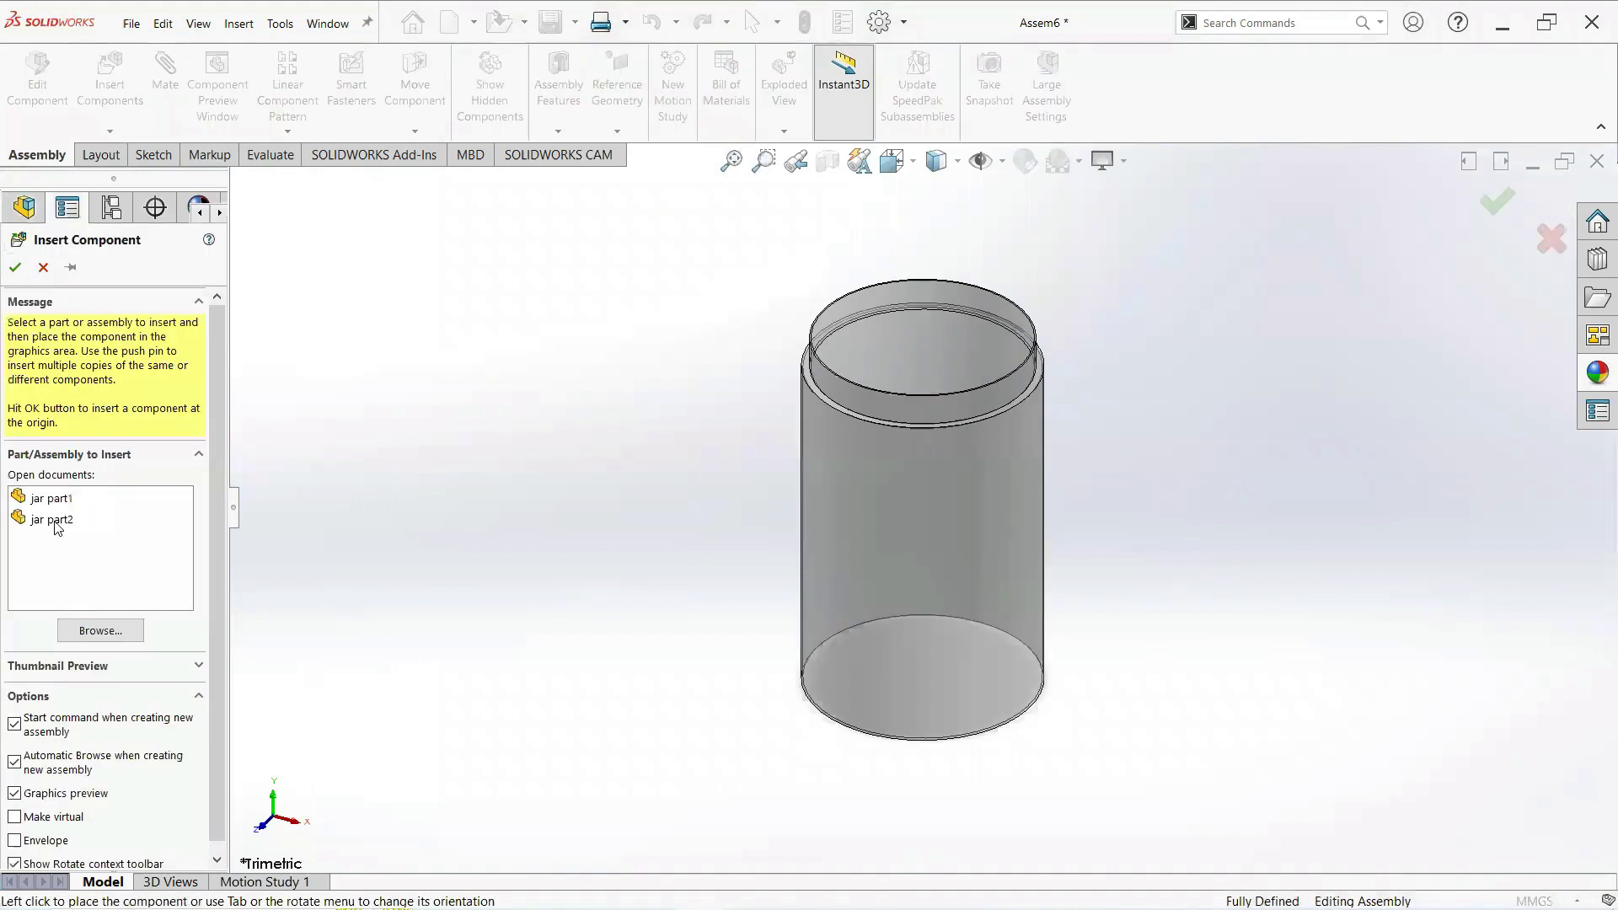
pyautogui.click(53, 519)
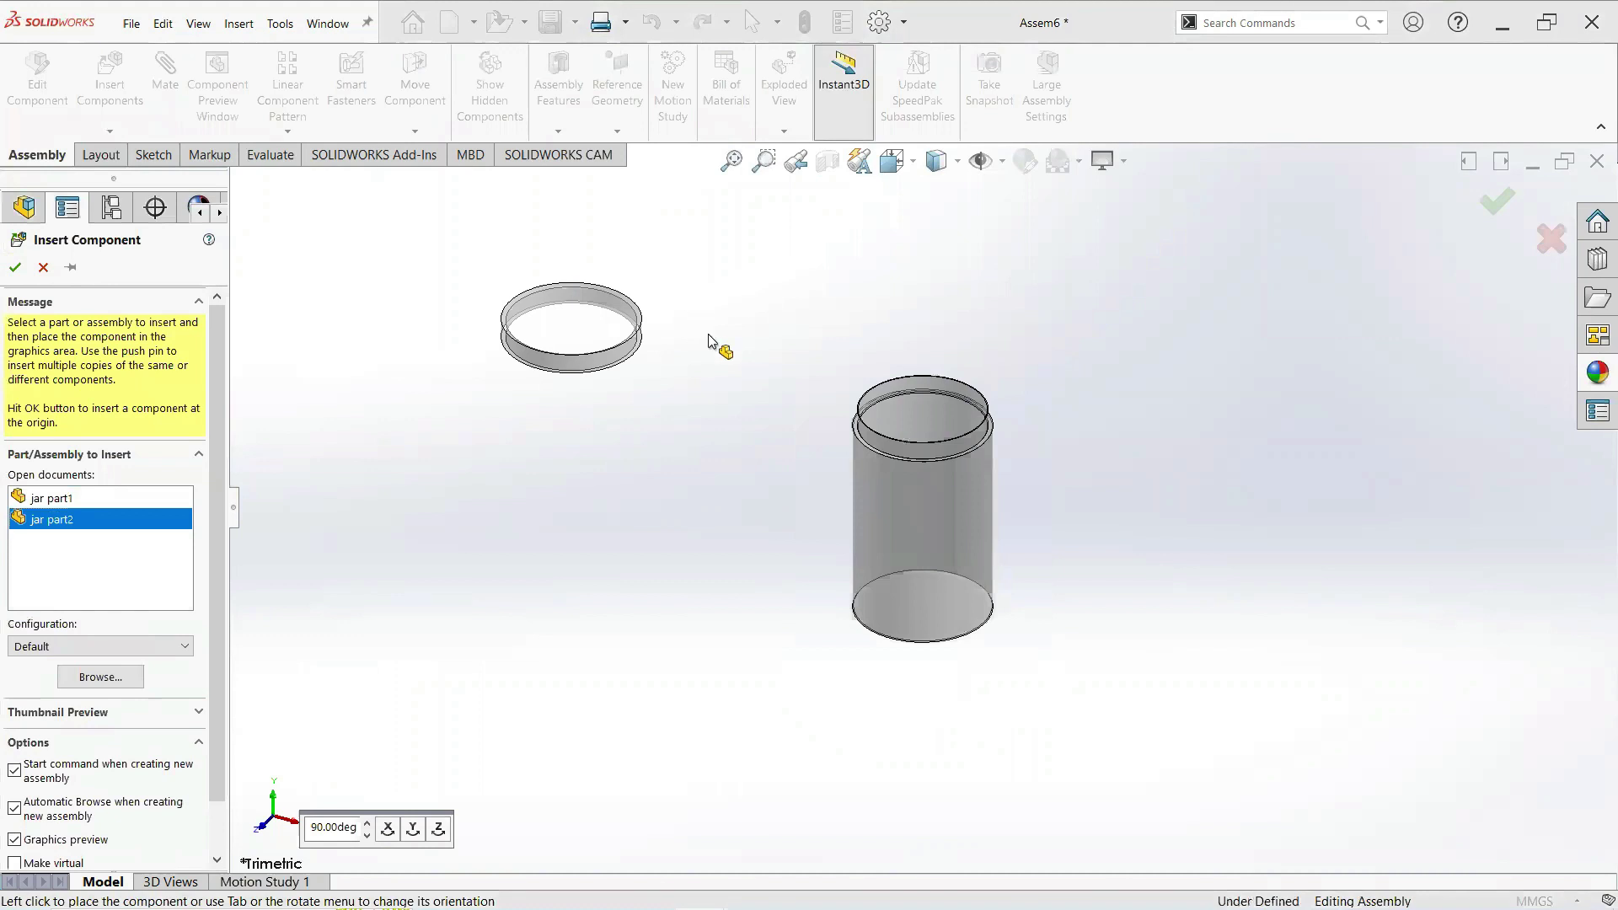
pyautogui.click(769, 465)
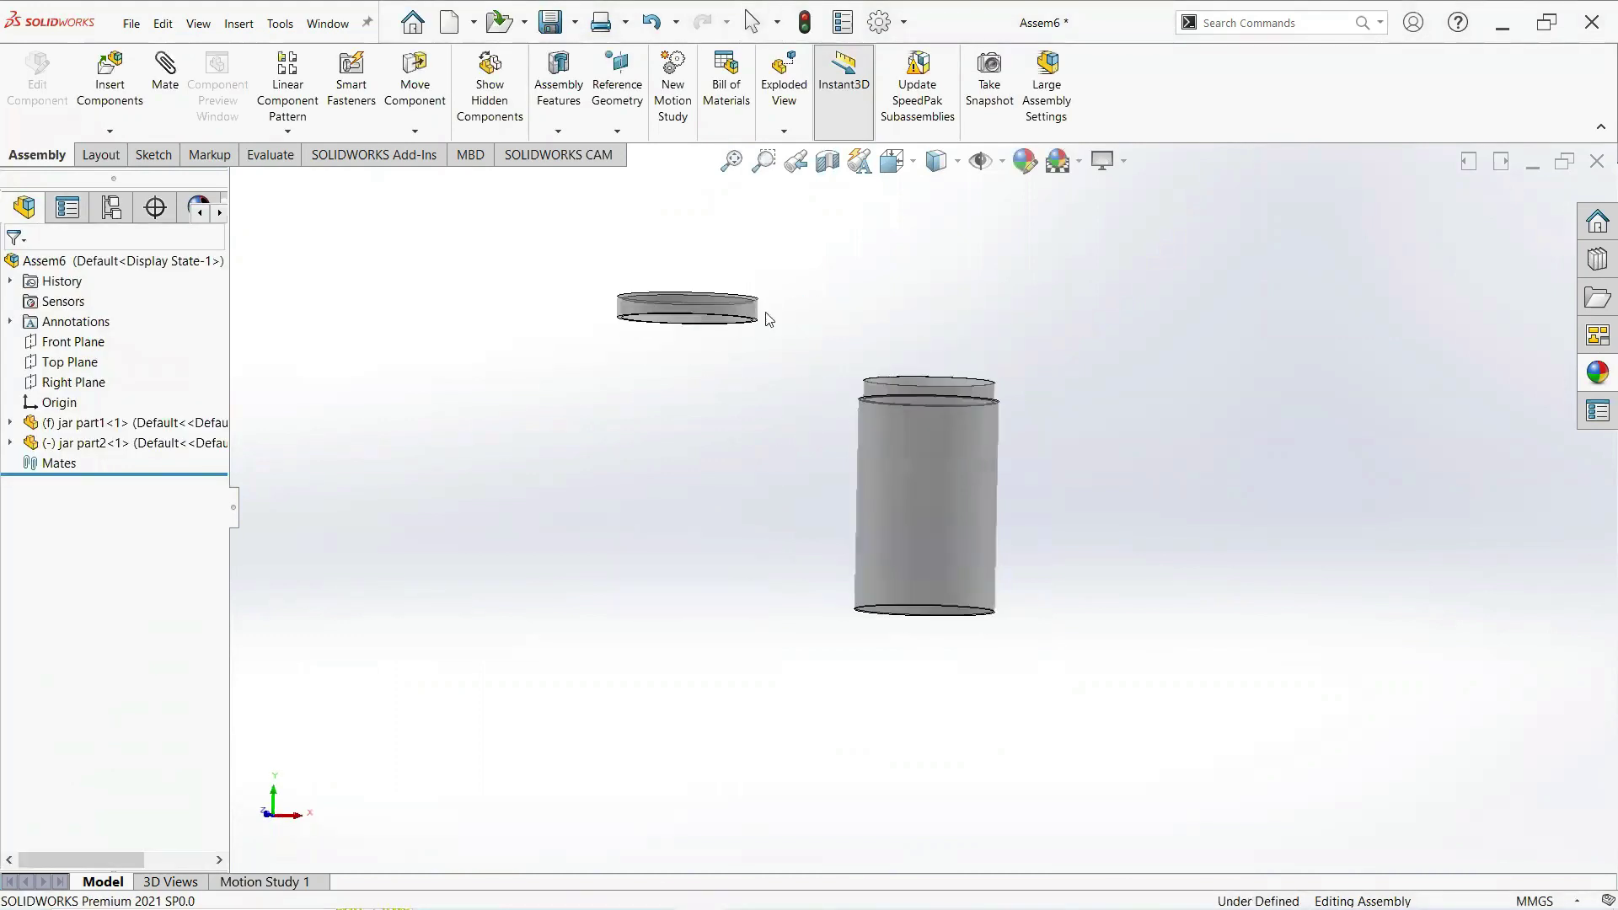
# - Add a concentric mate between the lid's inner cylindrical face and the outer face of the jar's neck
pyautogui.click(164, 91)
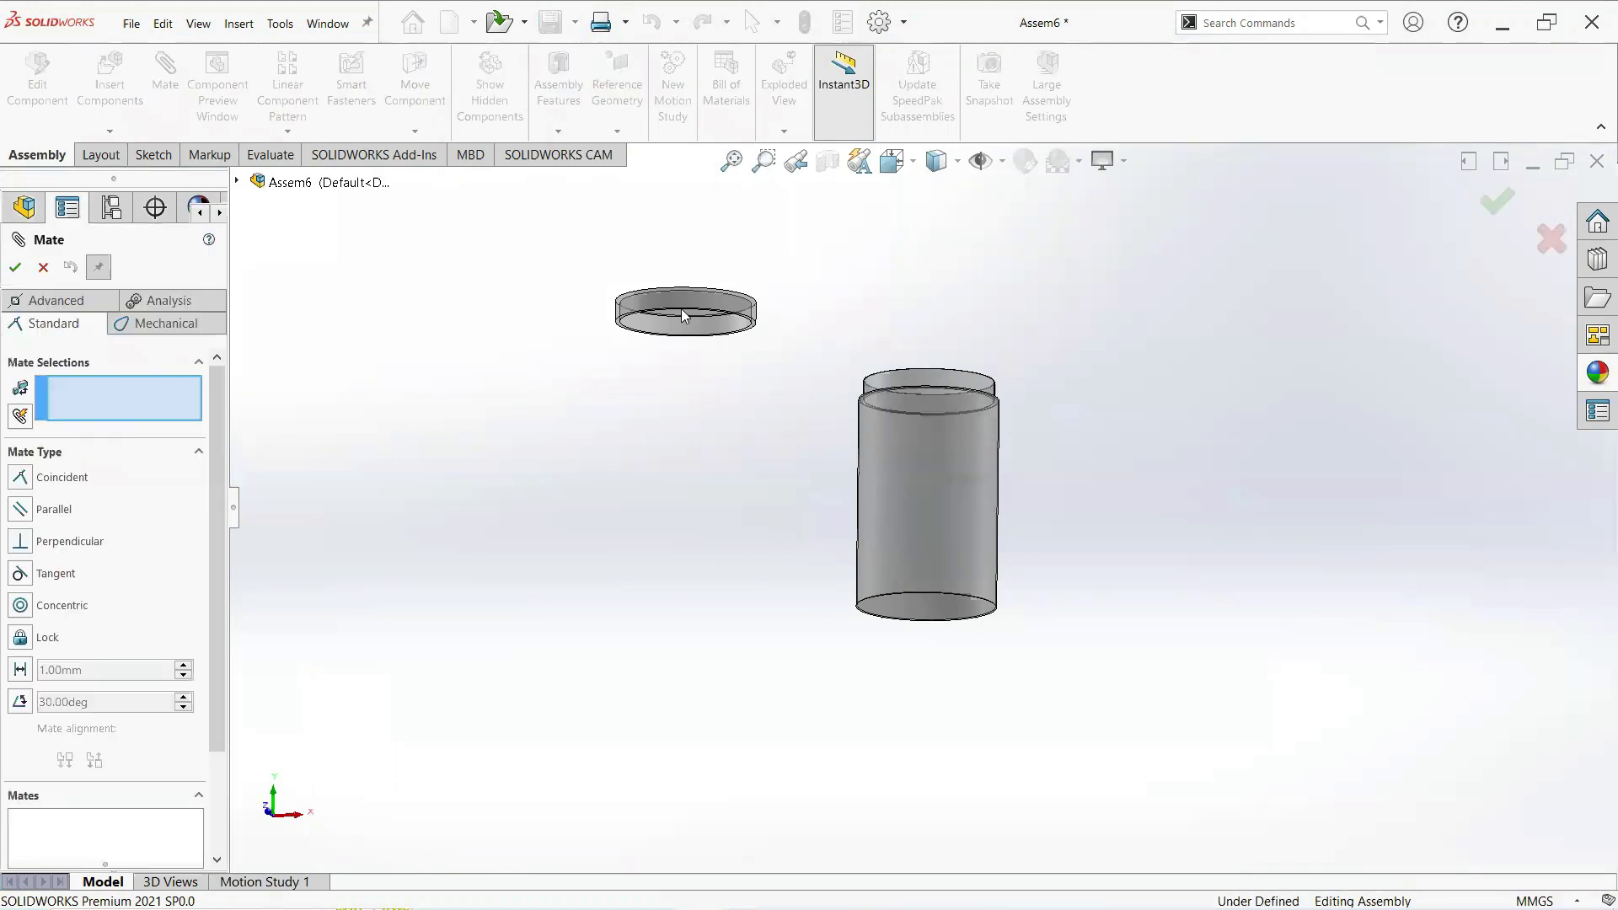
pyautogui.scroll(-3, 682, 324)
pyautogui.scroll(-2, 728, 376)
pyautogui.click(727, 376)
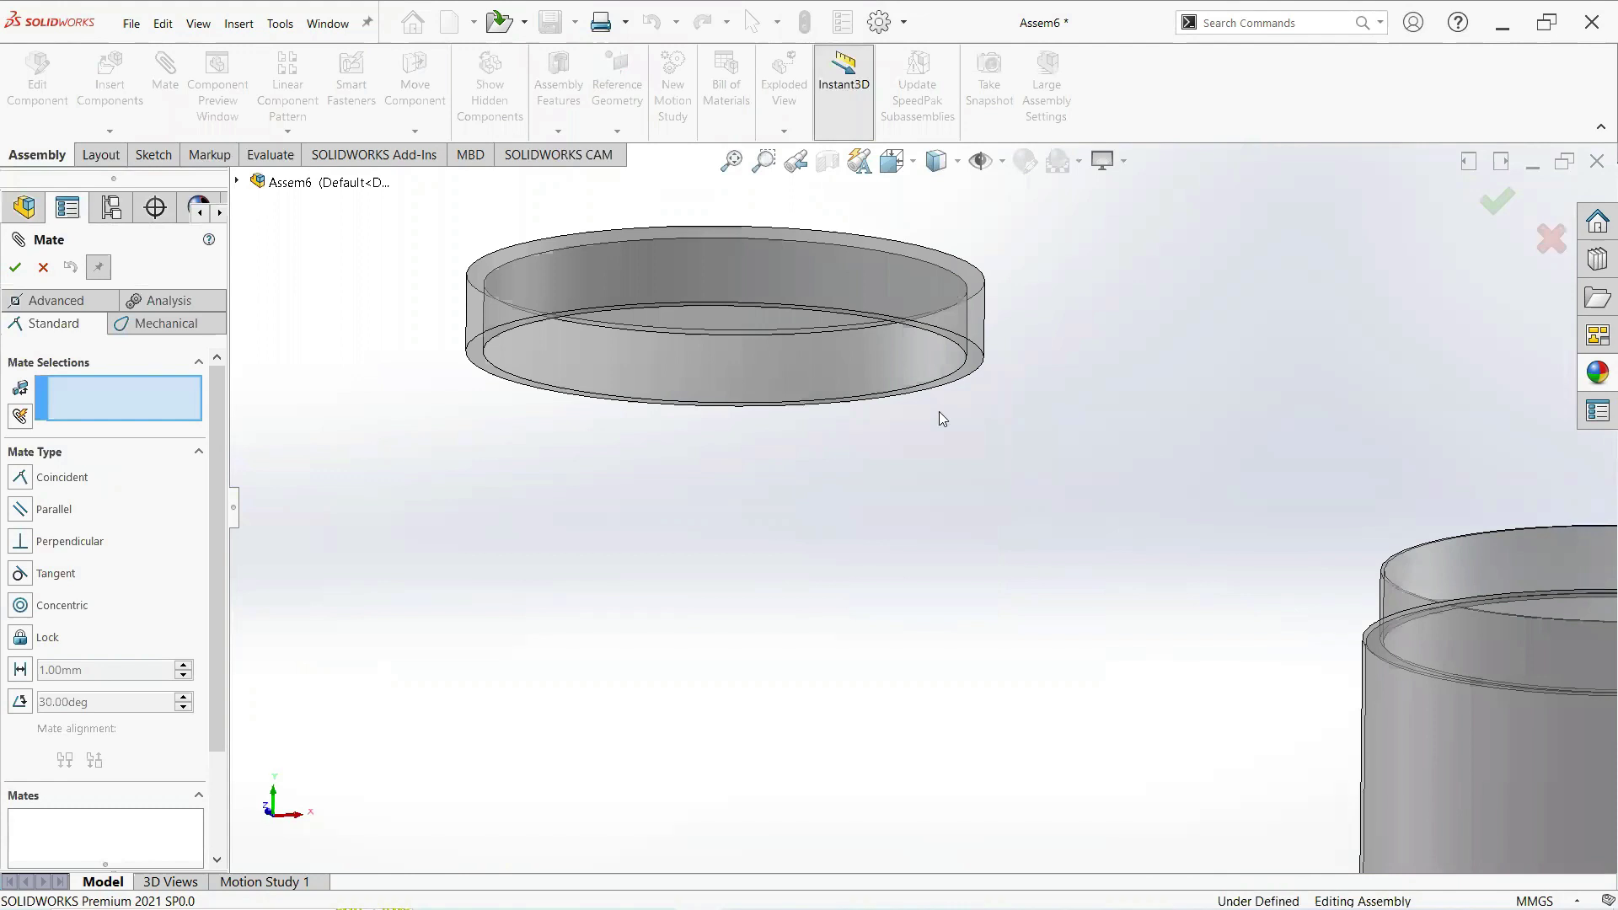
pyautogui.scroll(3, 959, 468)
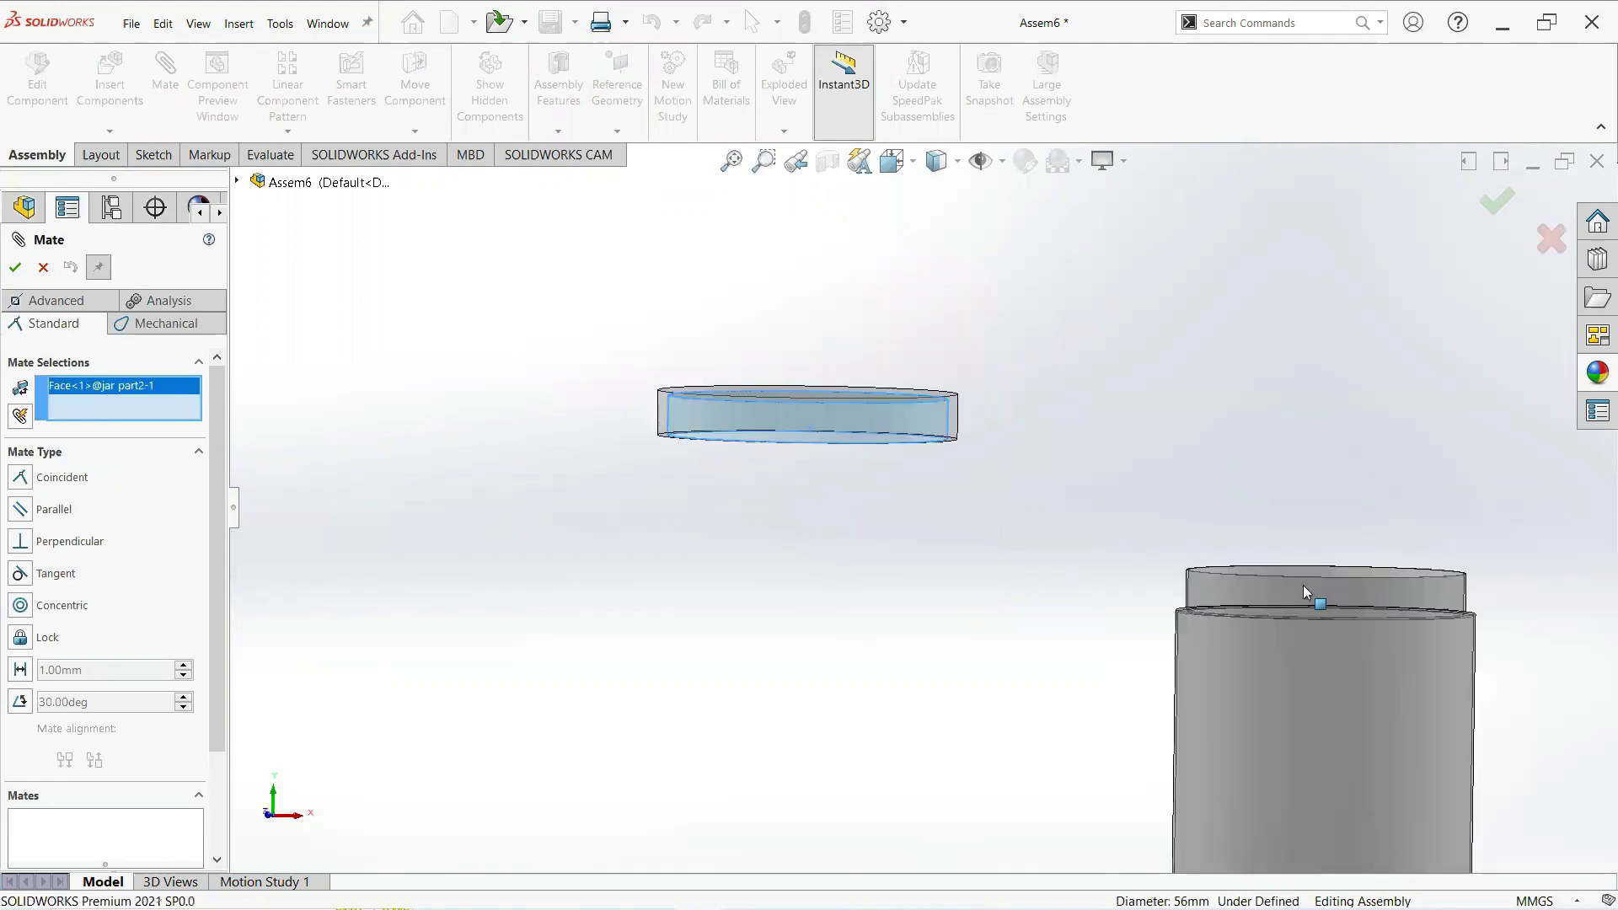
pyautogui.scroll(-2, 1303, 585)
pyautogui.scroll(-2, 1074, 588)
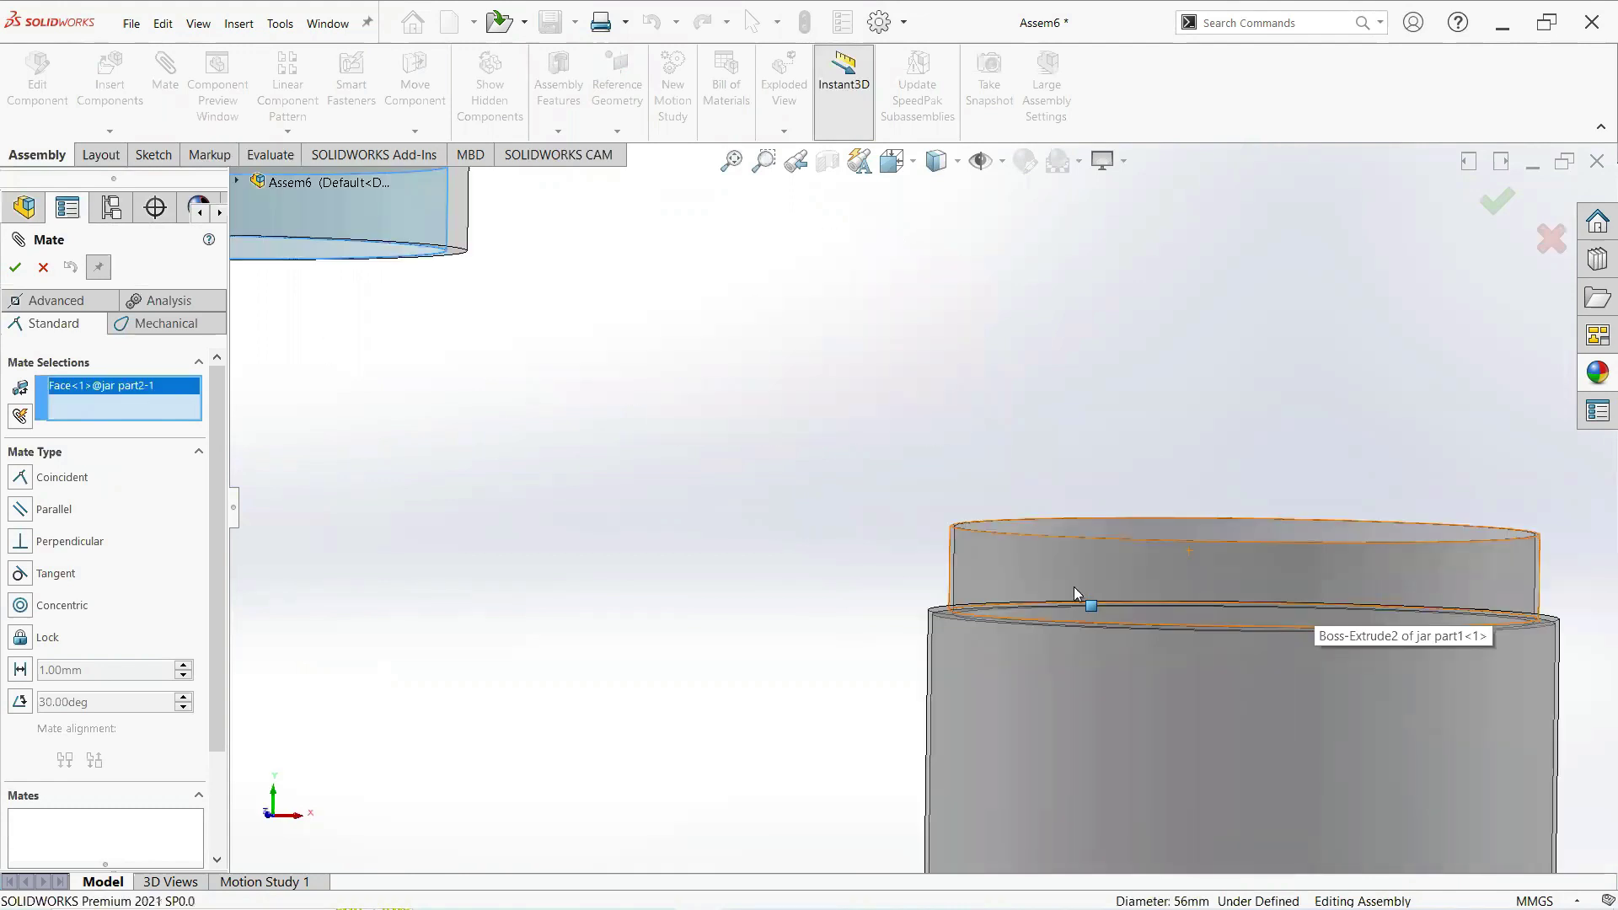
pyautogui.click(1171, 556)
pyautogui.click(1430, 590)
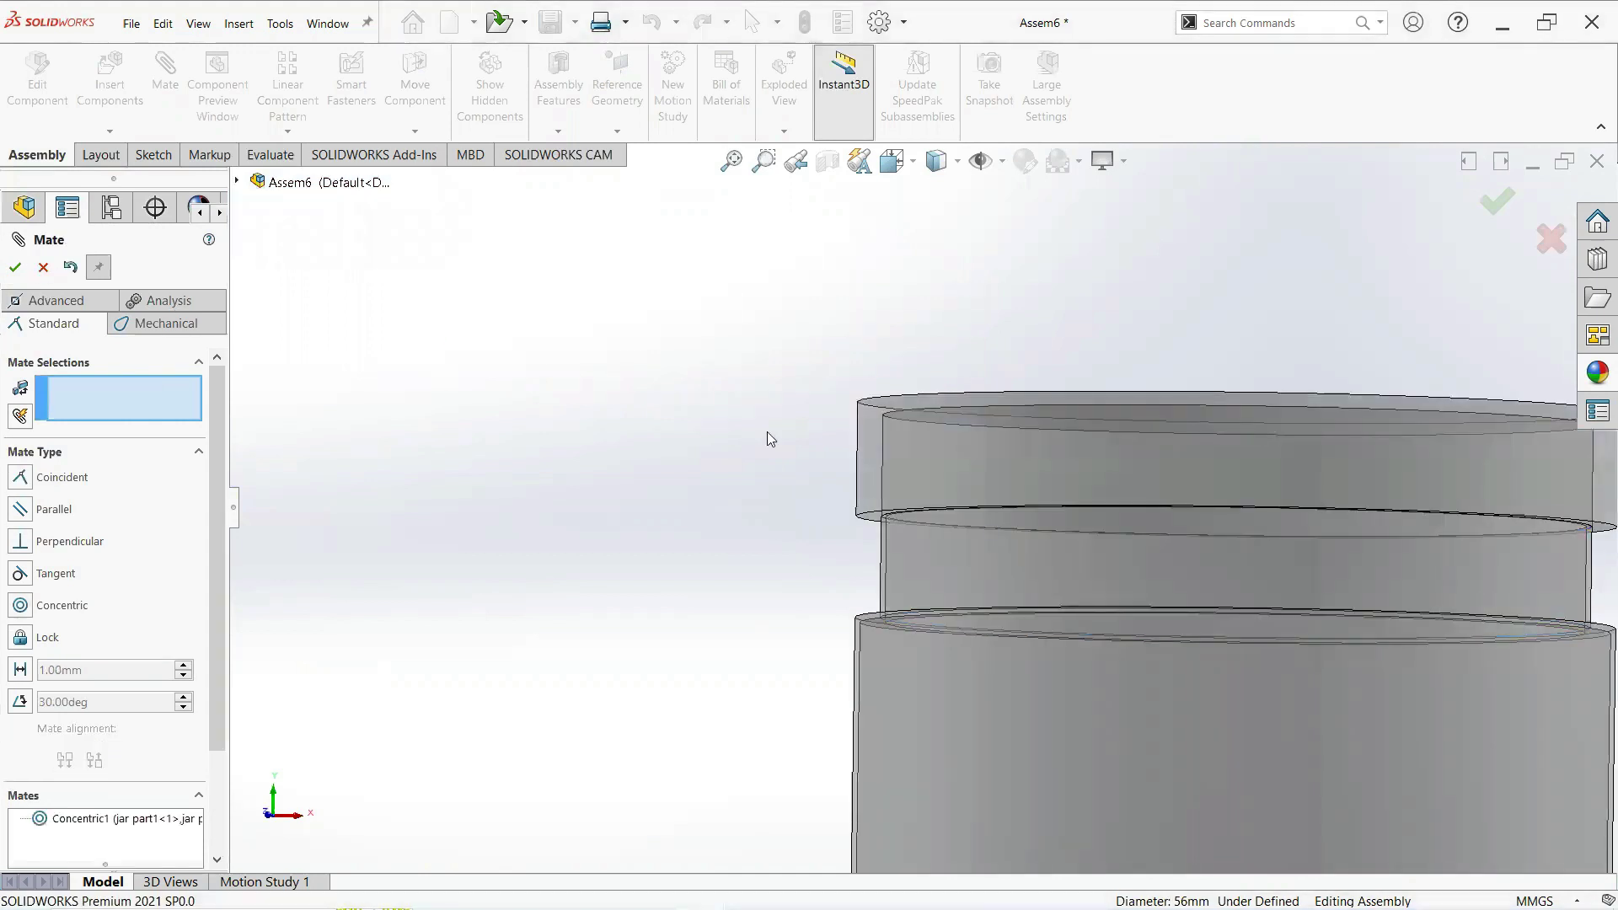
pyautogui.press('Escape')
# - Move the lid up along the shared axis until it floats a short distance above the jar's neck
pyautogui.scroll(5, 1180, 663)
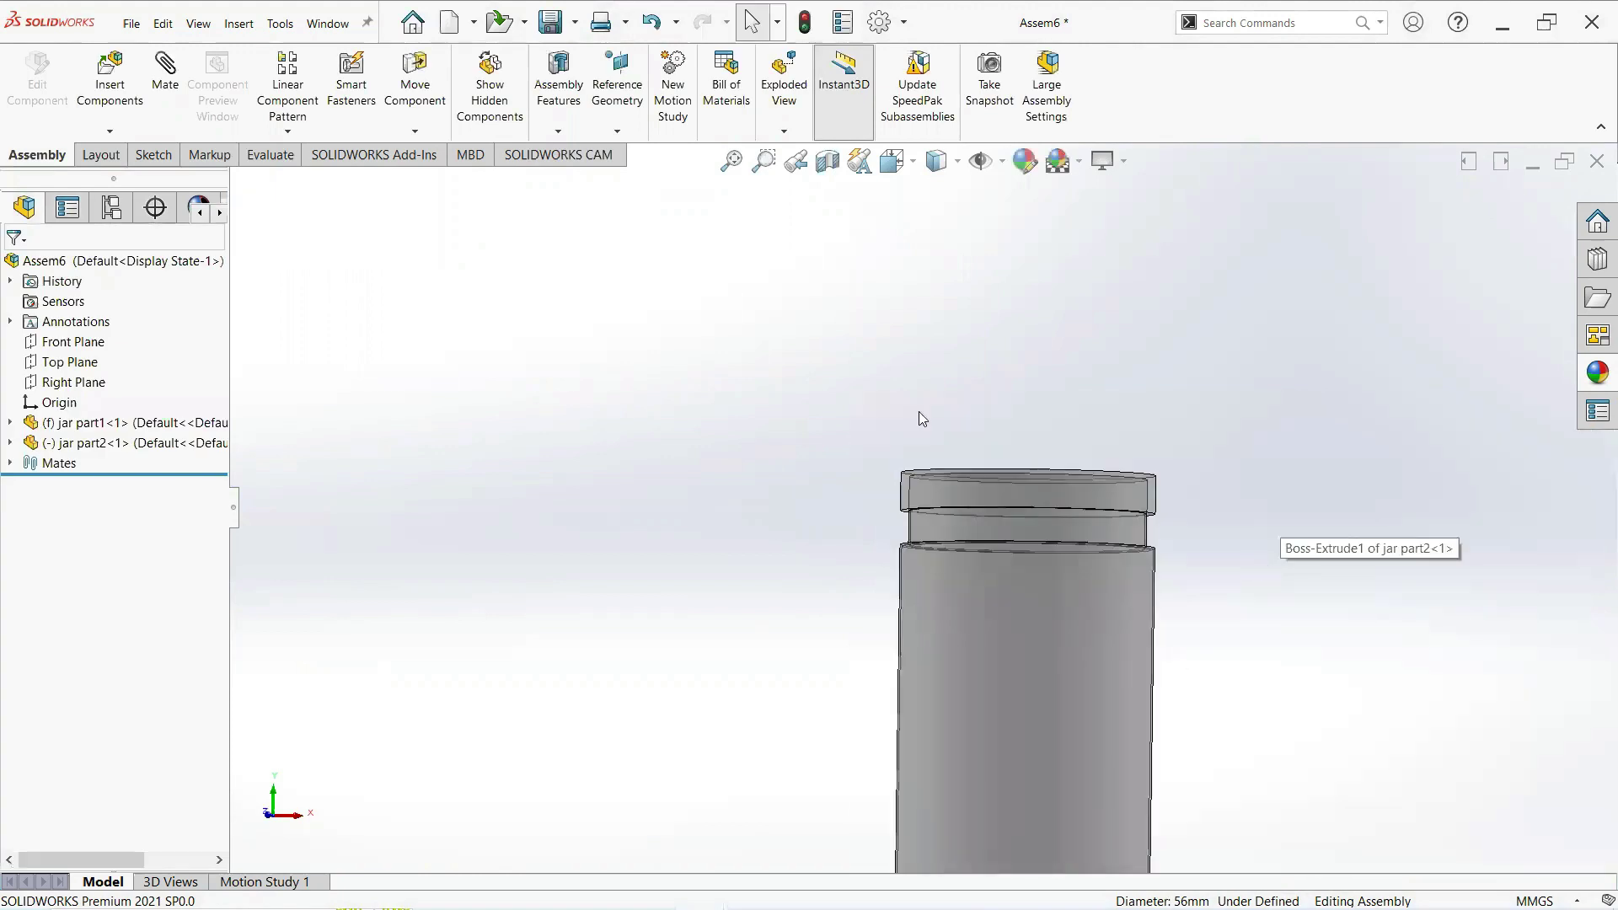
pyautogui.scroll(1, 918, 411)
pyautogui.moveTo(919, 411); pyautogui.dragTo(752, 311, button='middle')
pyautogui.click(779, 384)
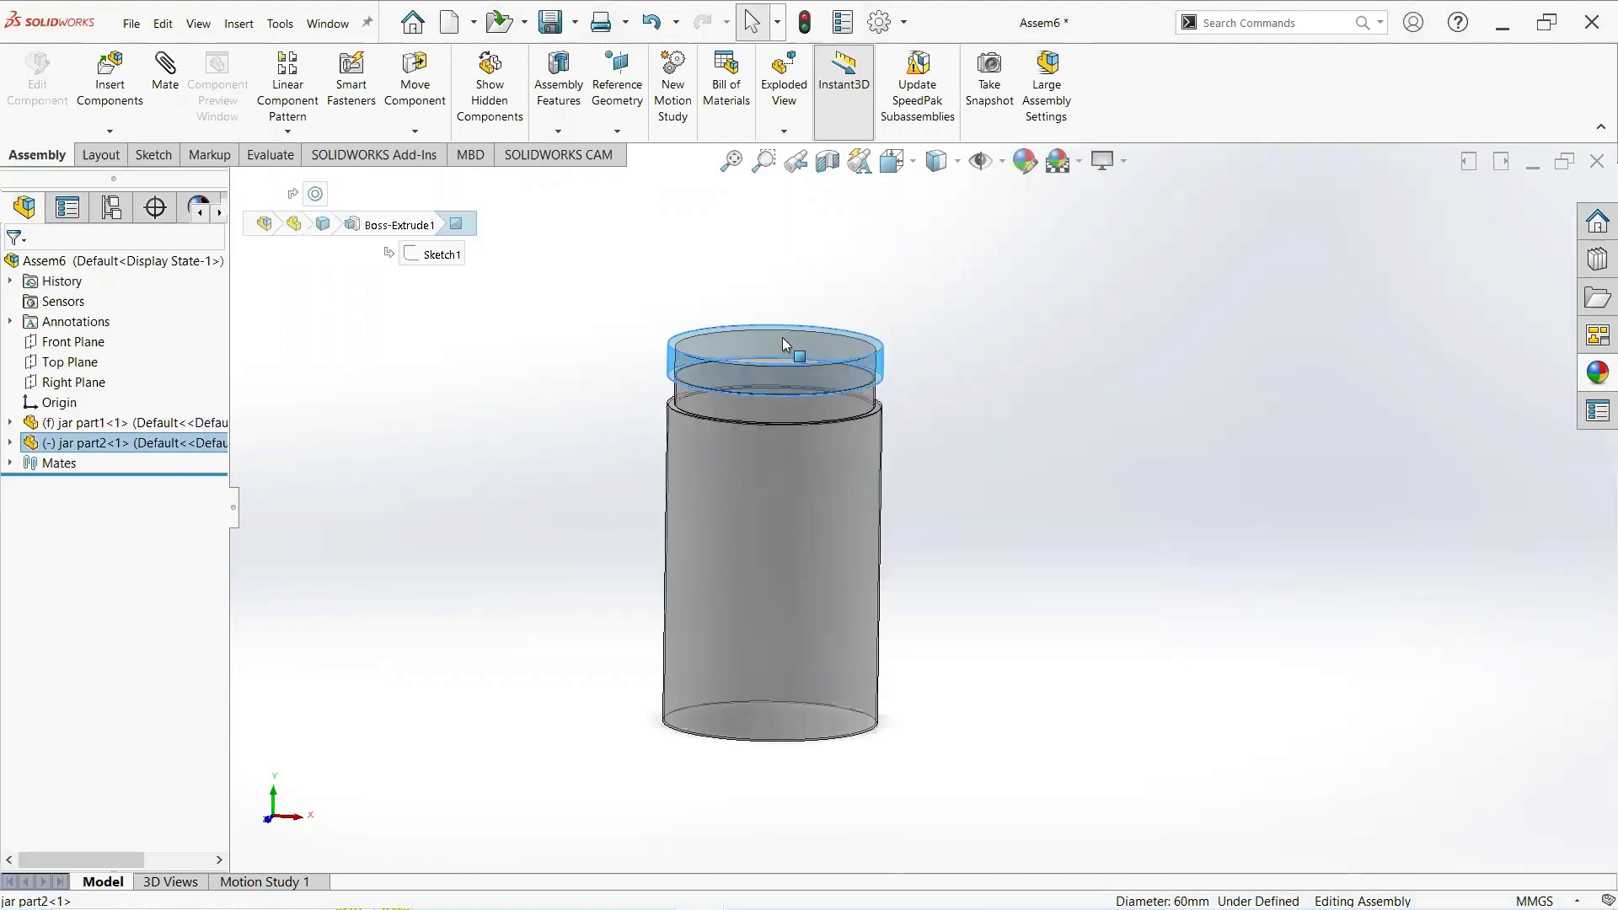
pyautogui.moveTo(782, 337); pyautogui.dragTo(787, 312)
pyautogui.click(948, 413)
pyautogui.moveTo(724, 215); pyautogui.dragTo(731, 217, button='middle')
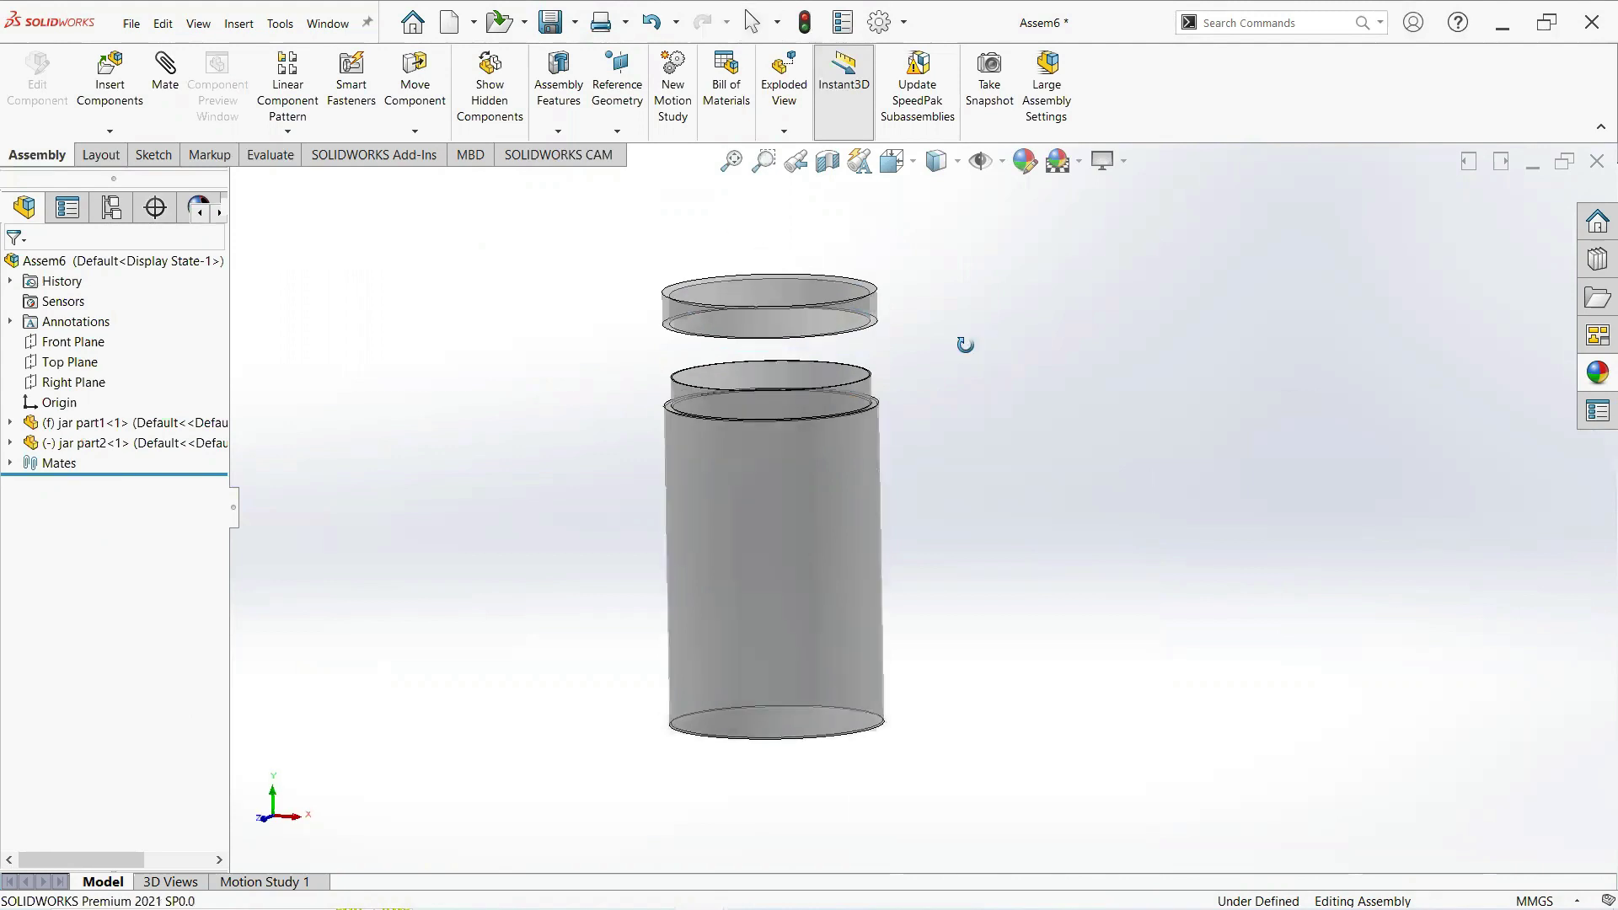
pyautogui.moveTo(965, 345); pyautogui.dragTo(972, 347, button='middle')
# - Apply the Rooftop scene from the Basic Scenes to the assembly and save it to the Desktop as jar assembly
pyautogui.click(1595, 379)
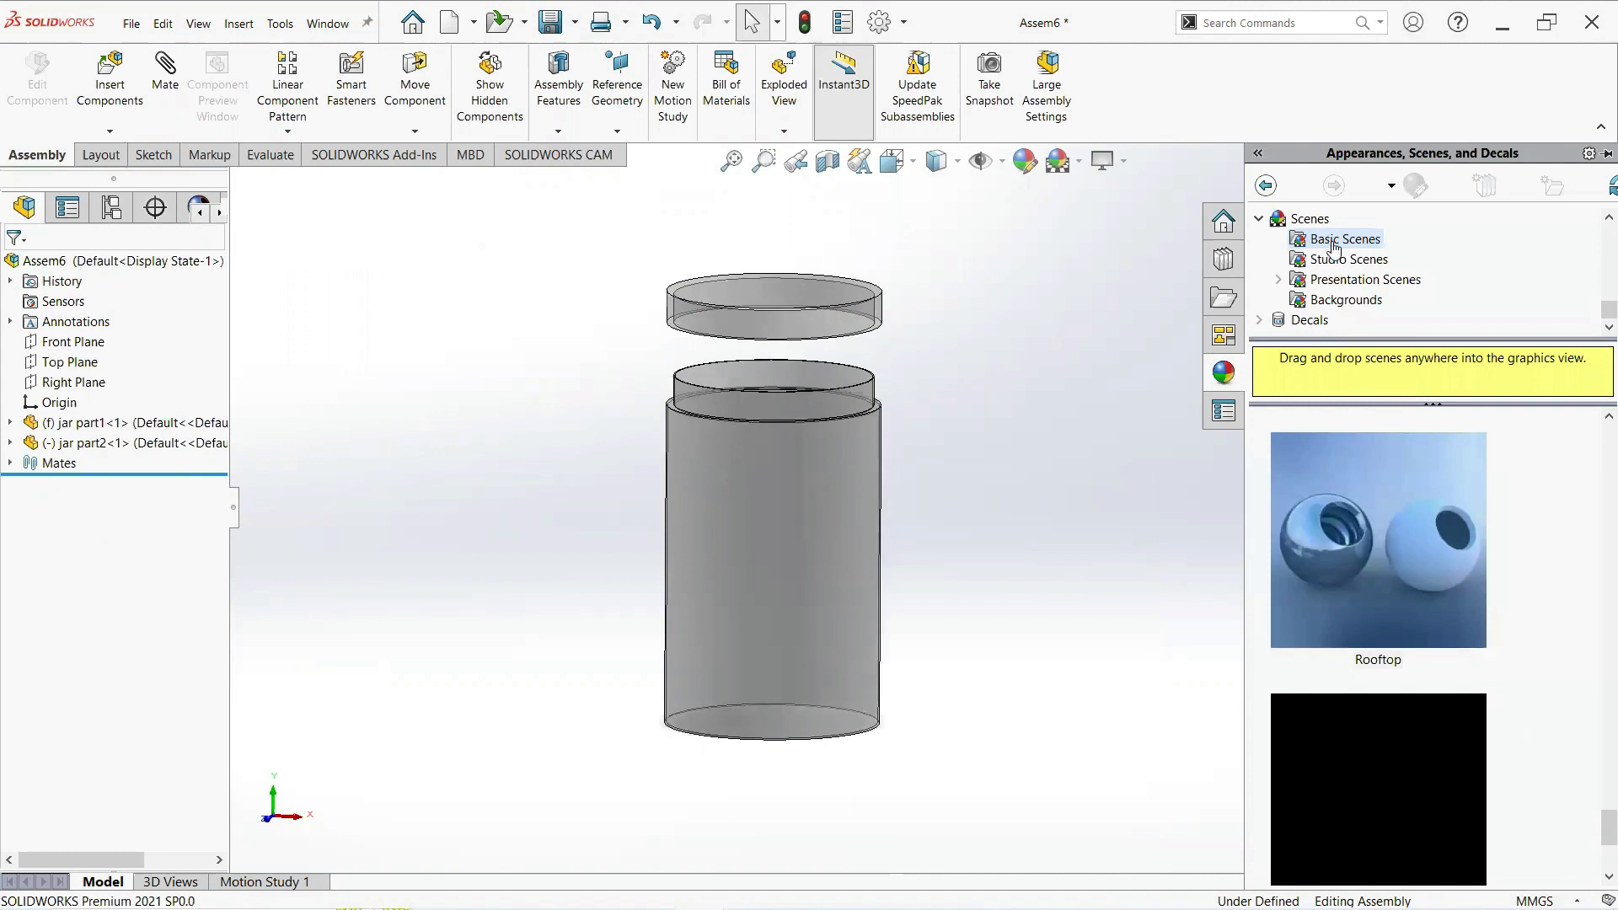
pyautogui.rightClick(1369, 530)
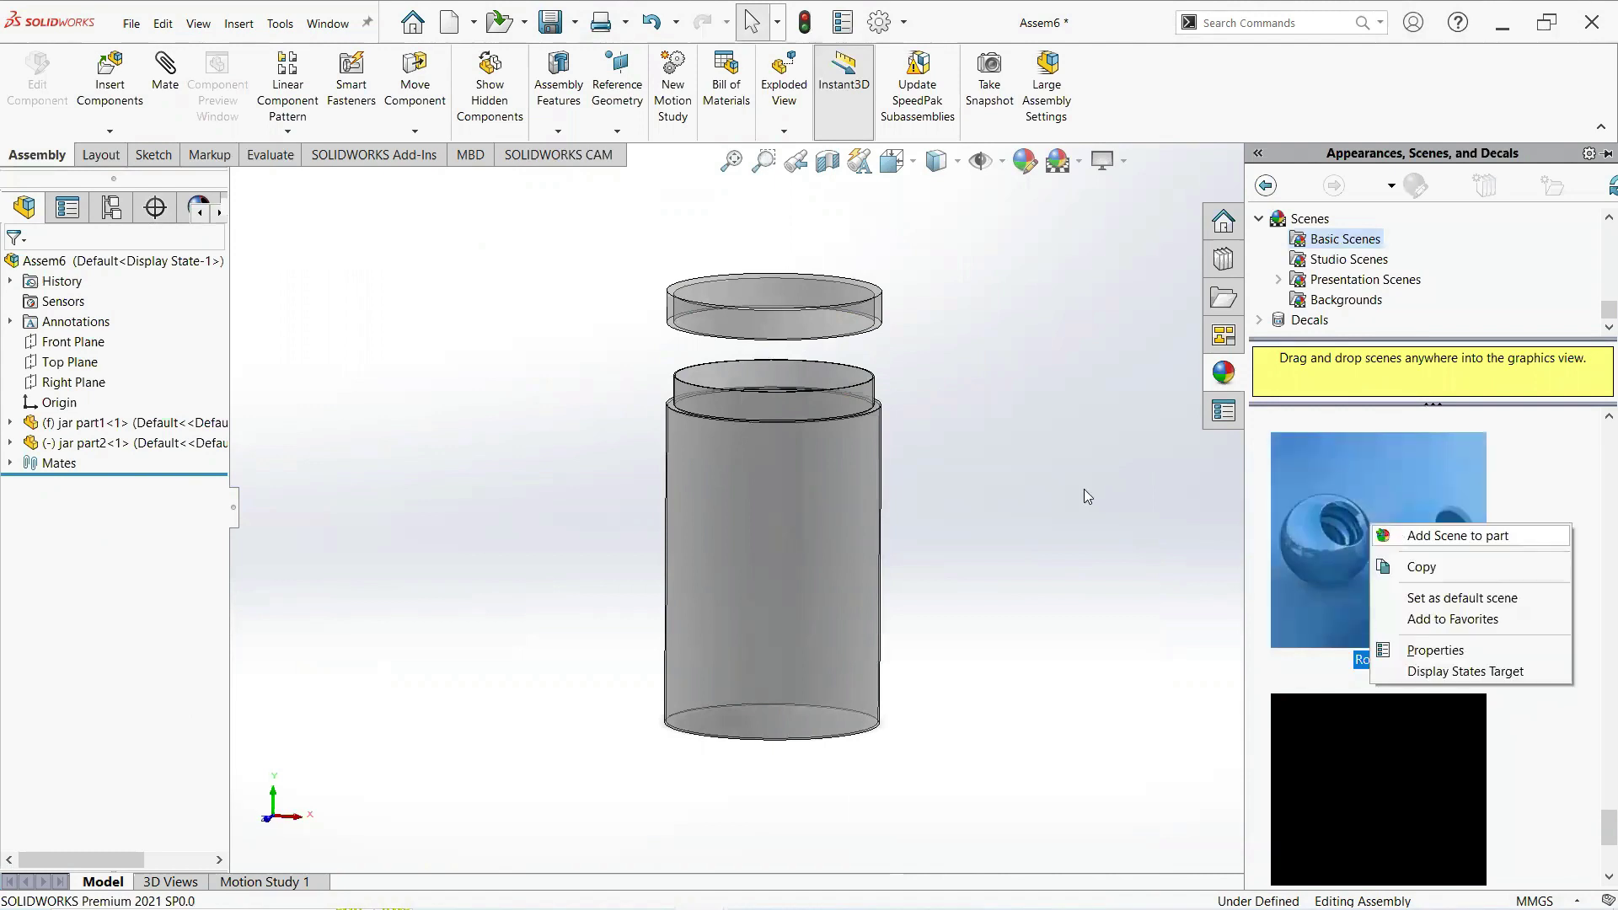
pyautogui.click(1390, 533)
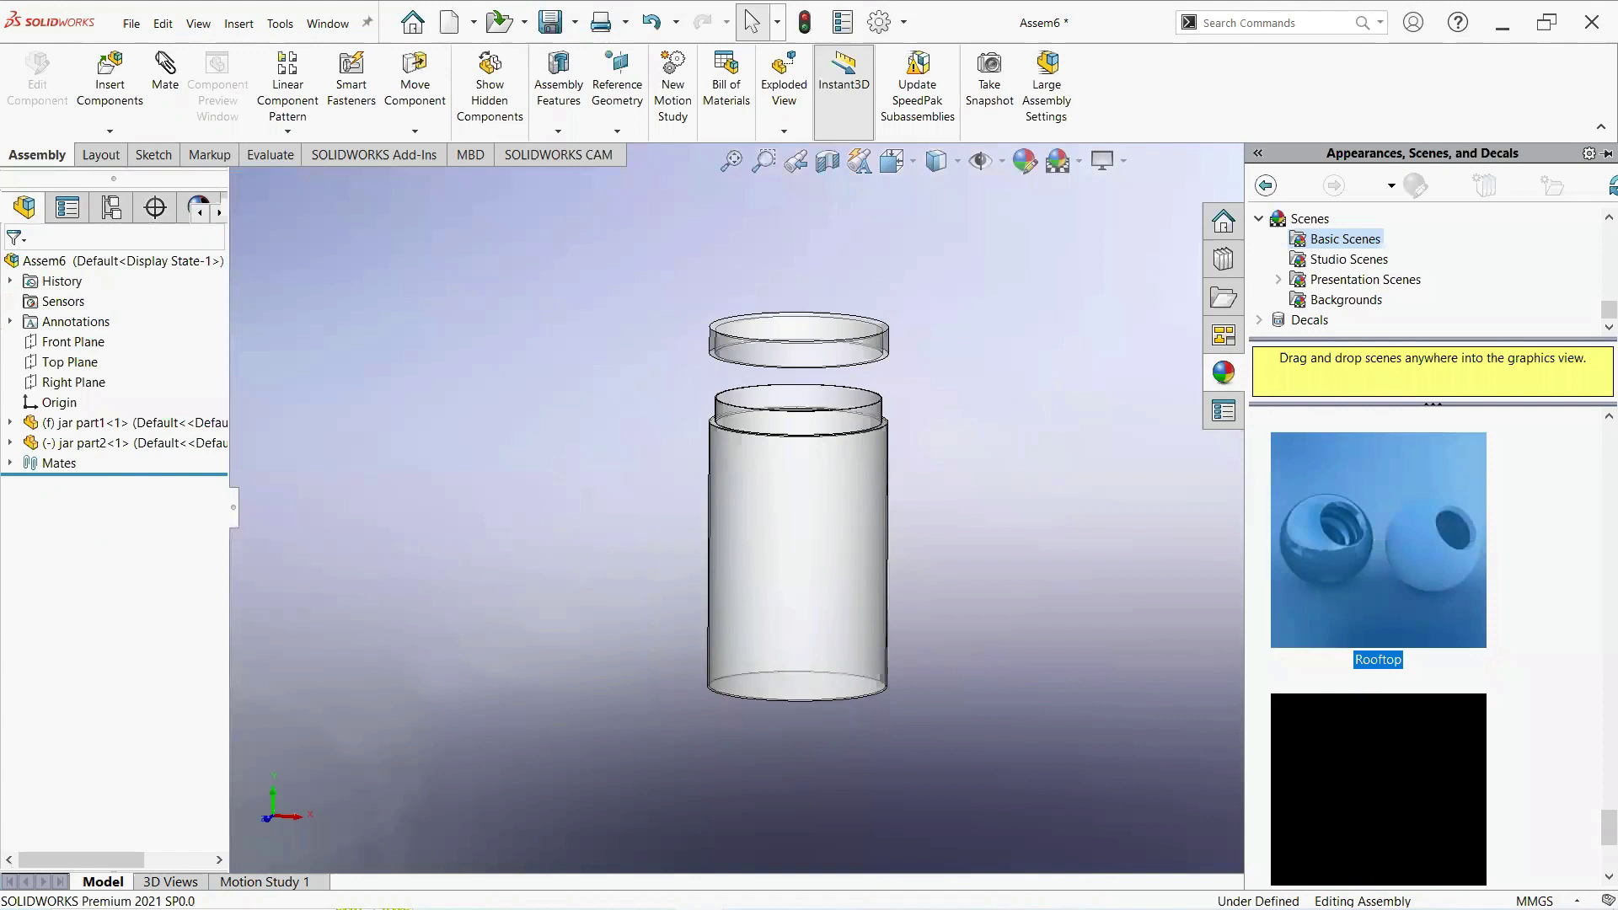
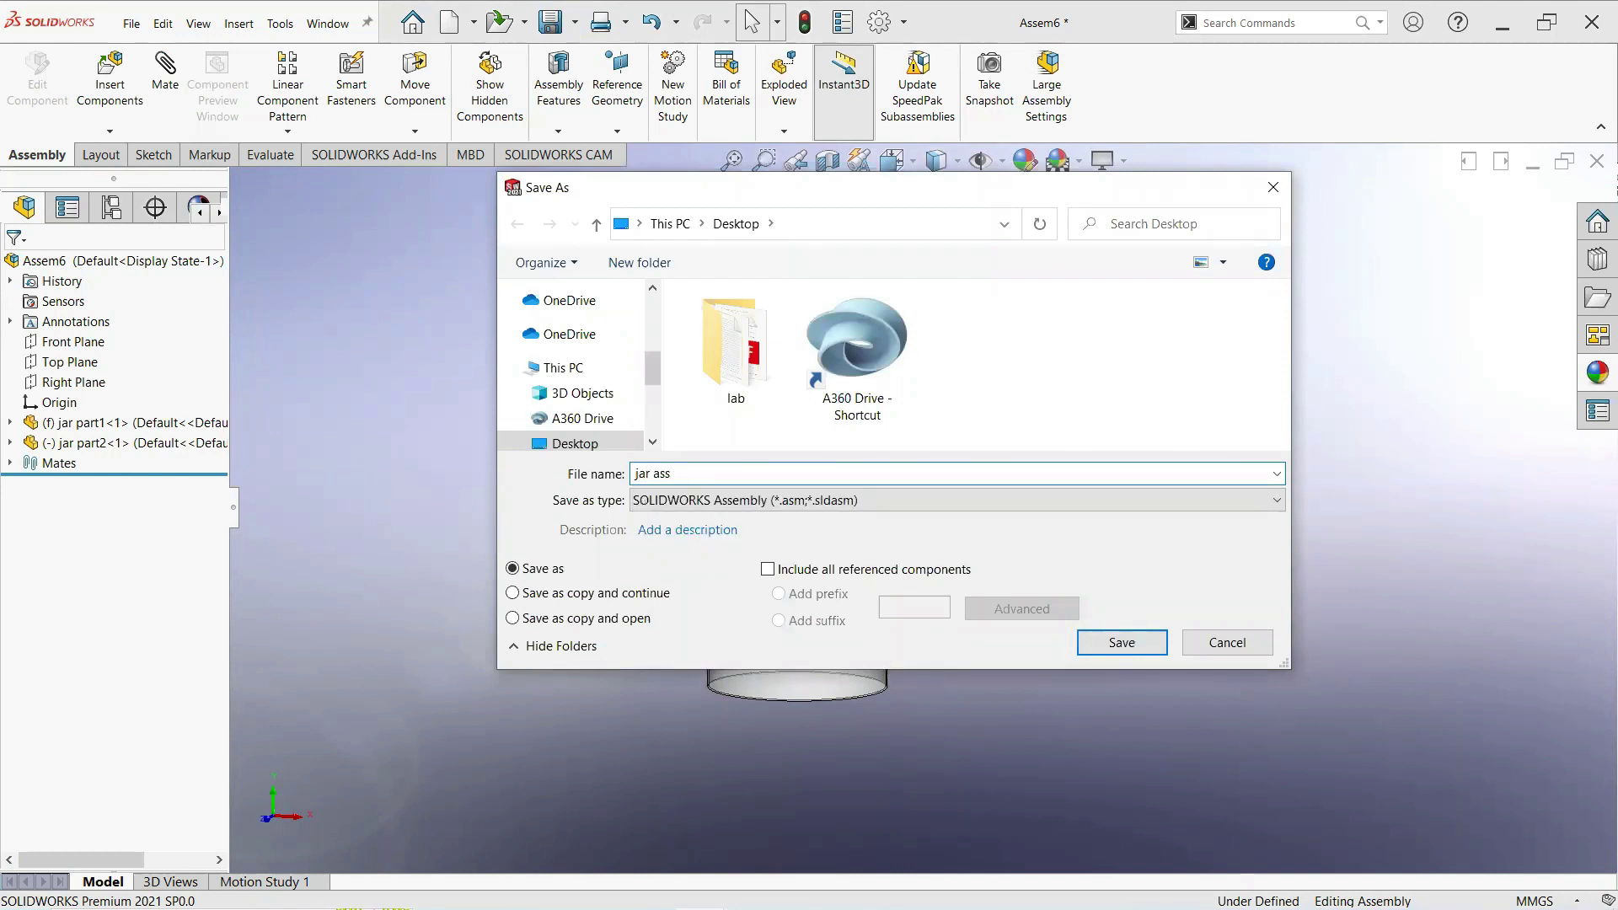
pyautogui.press('Return')
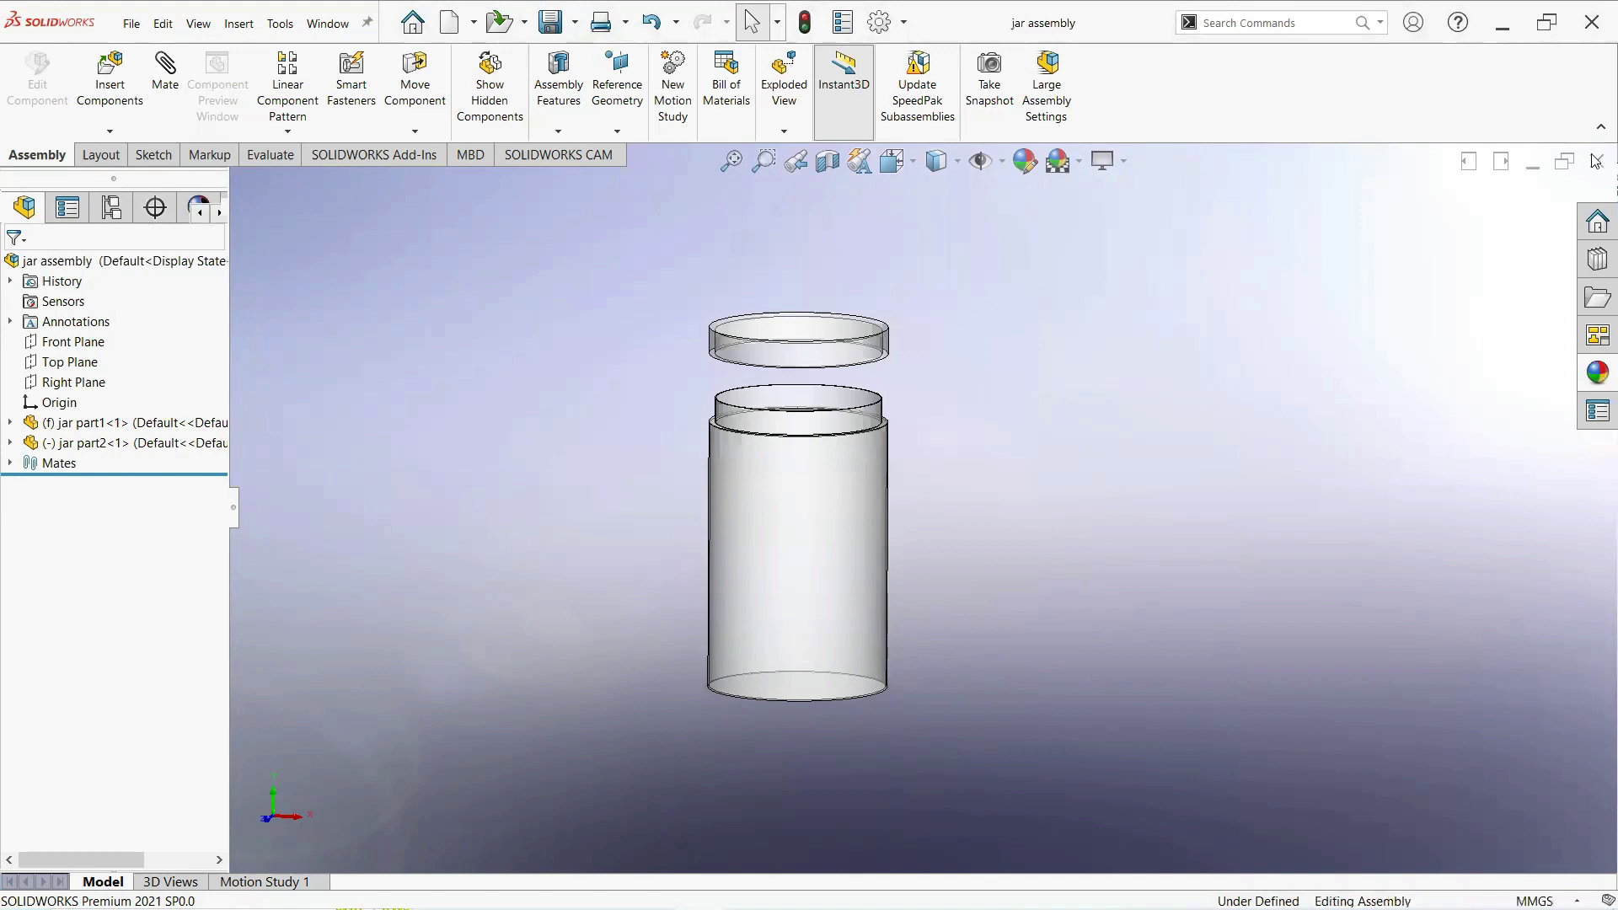
# - Leave the assembly, minimize SOLIDWORKS and start SOLIDWORKS Composer
pyautogui.hotkey('ctrl', 'Tab')
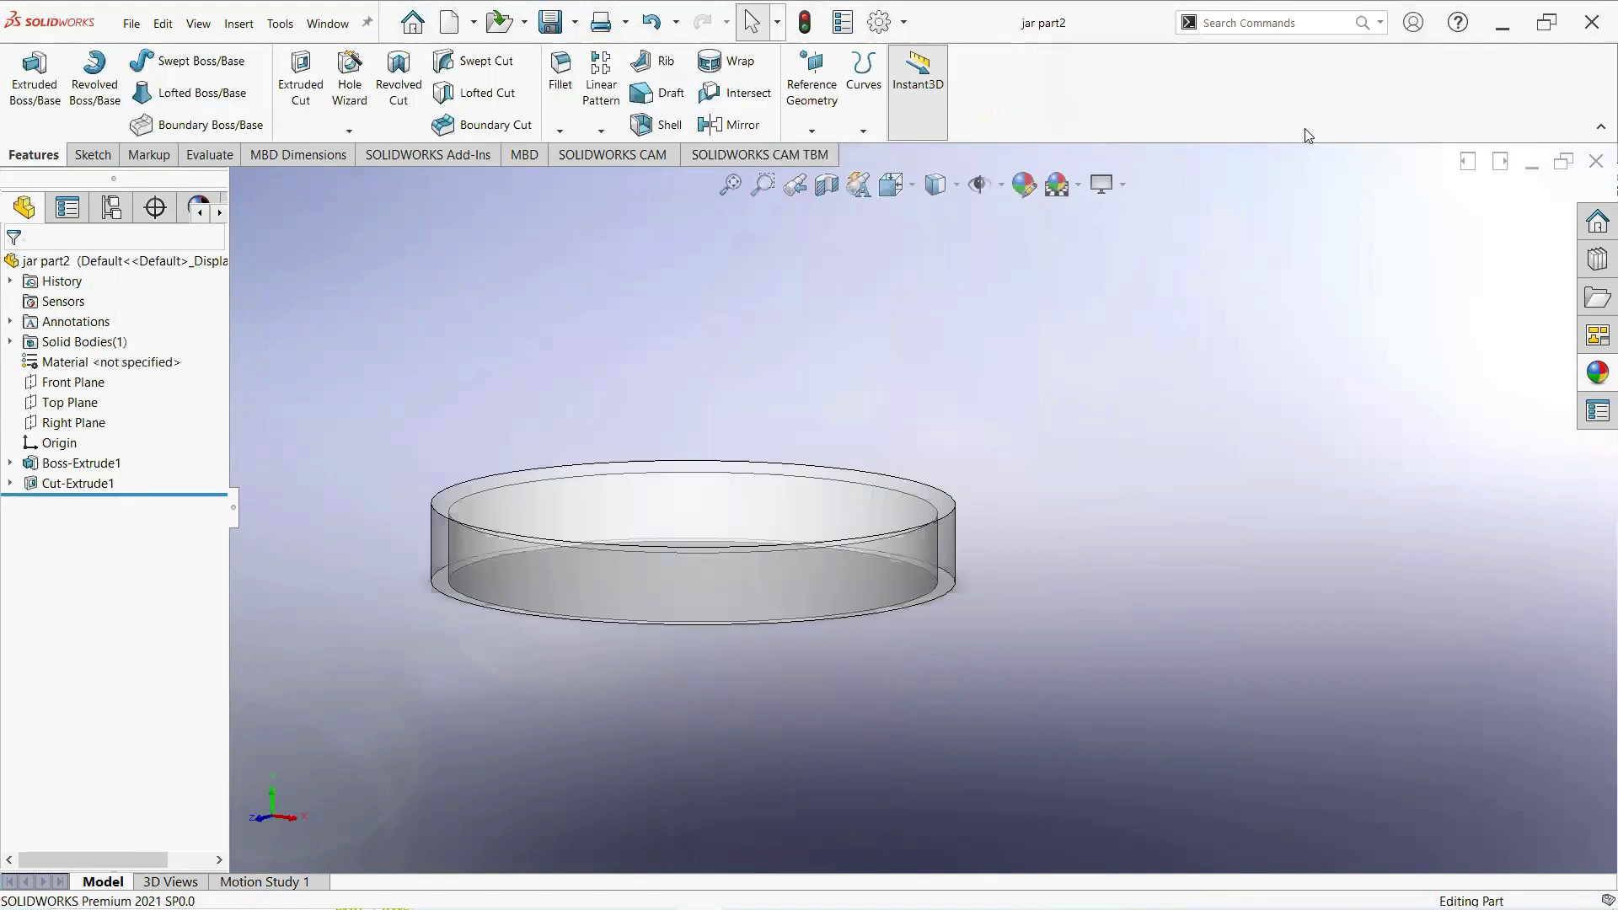
pyautogui.click(1502, 34)
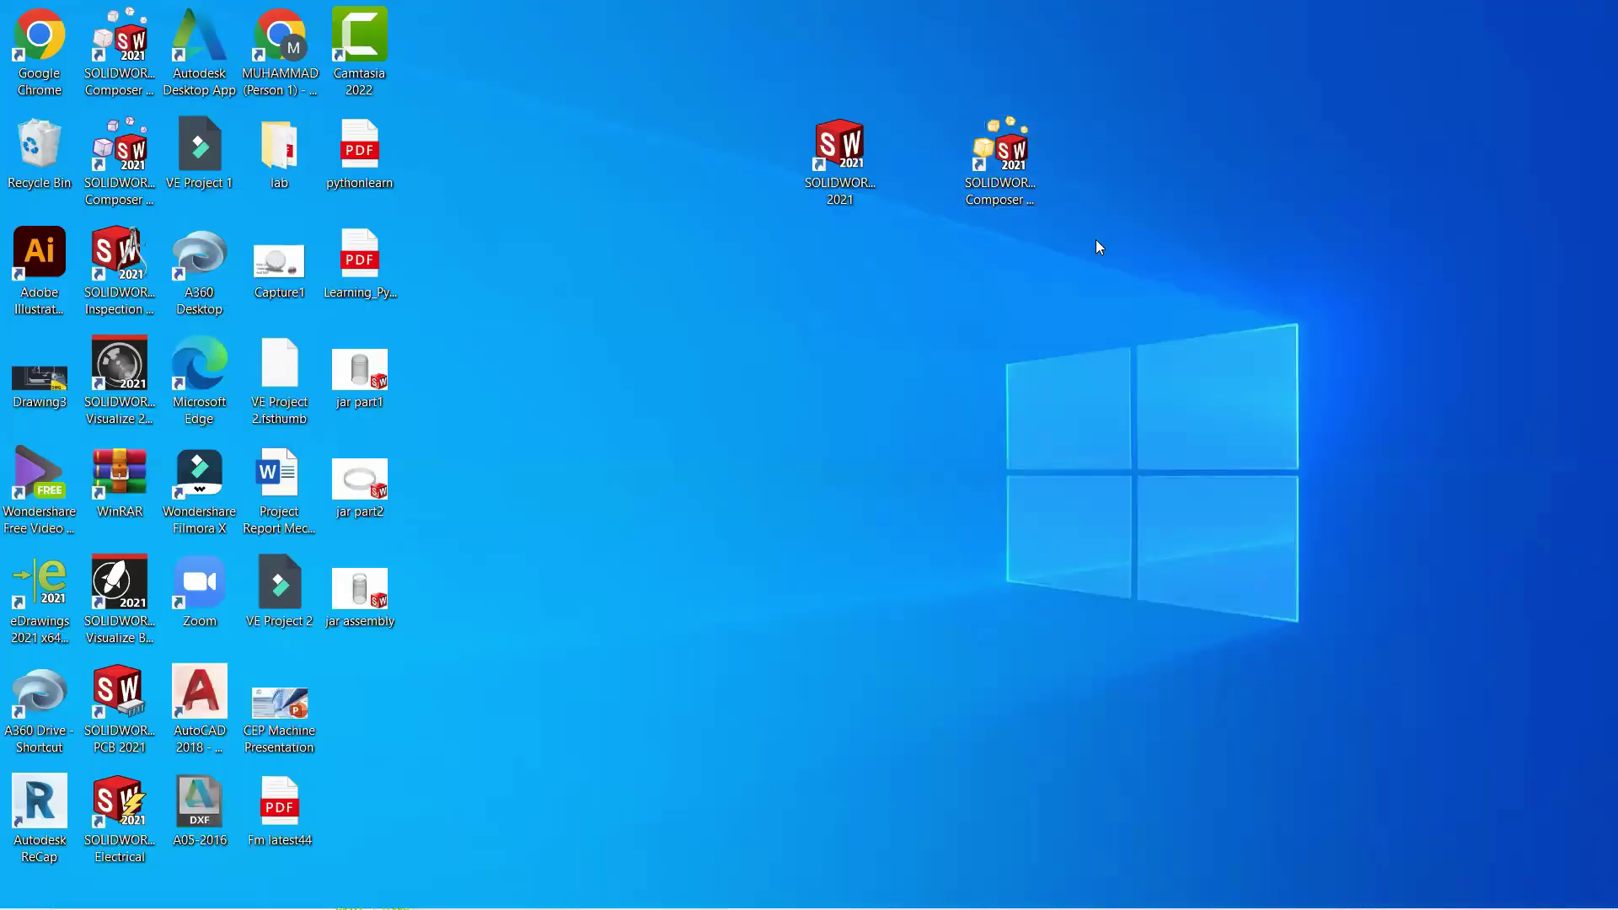
pyautogui.moveTo(934, 70); pyautogui.dragTo(1103, 241)
pyautogui.click(1171, 265)
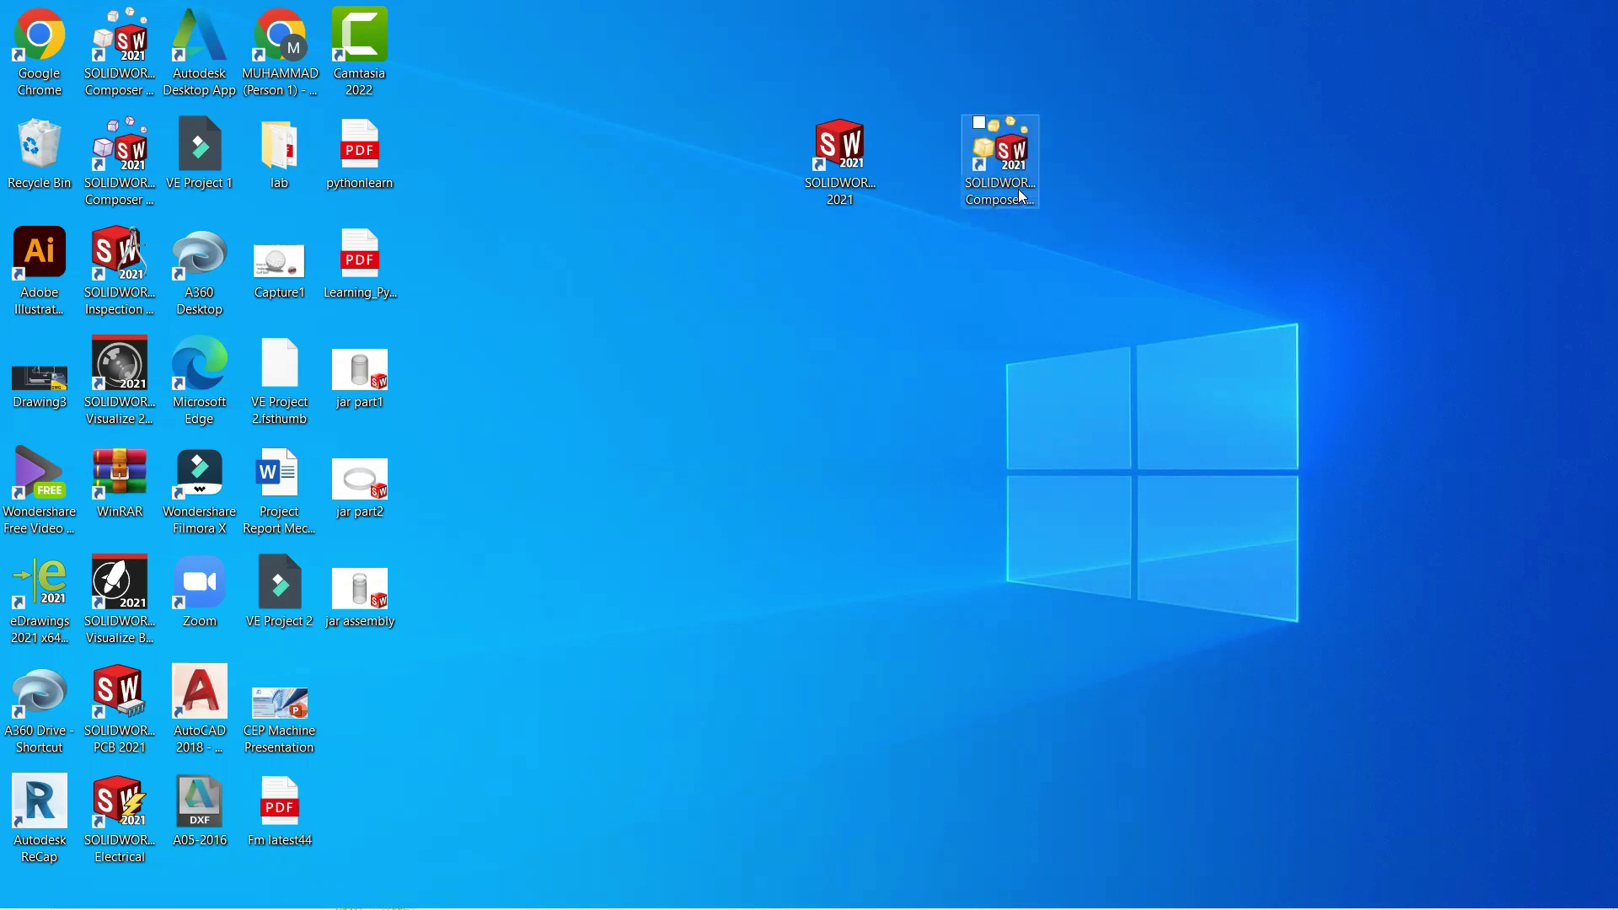
pyautogui.doubleClick(1034, 187)
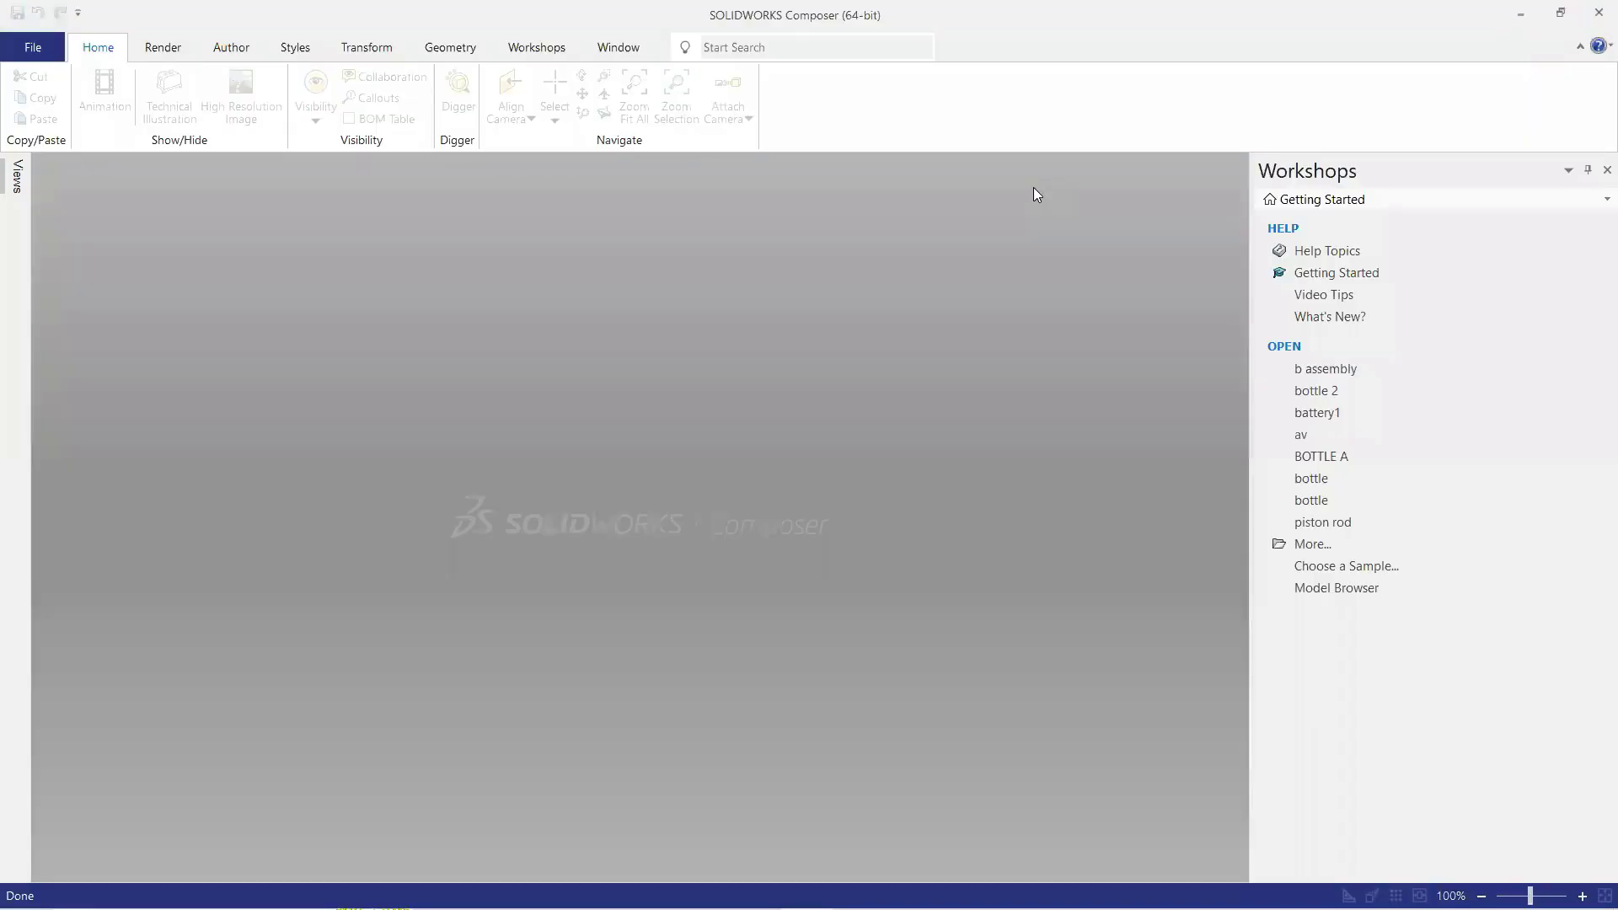
# - Open the jar assembly file from the Desktop with the existing import settings
pyautogui.click(39, 52)
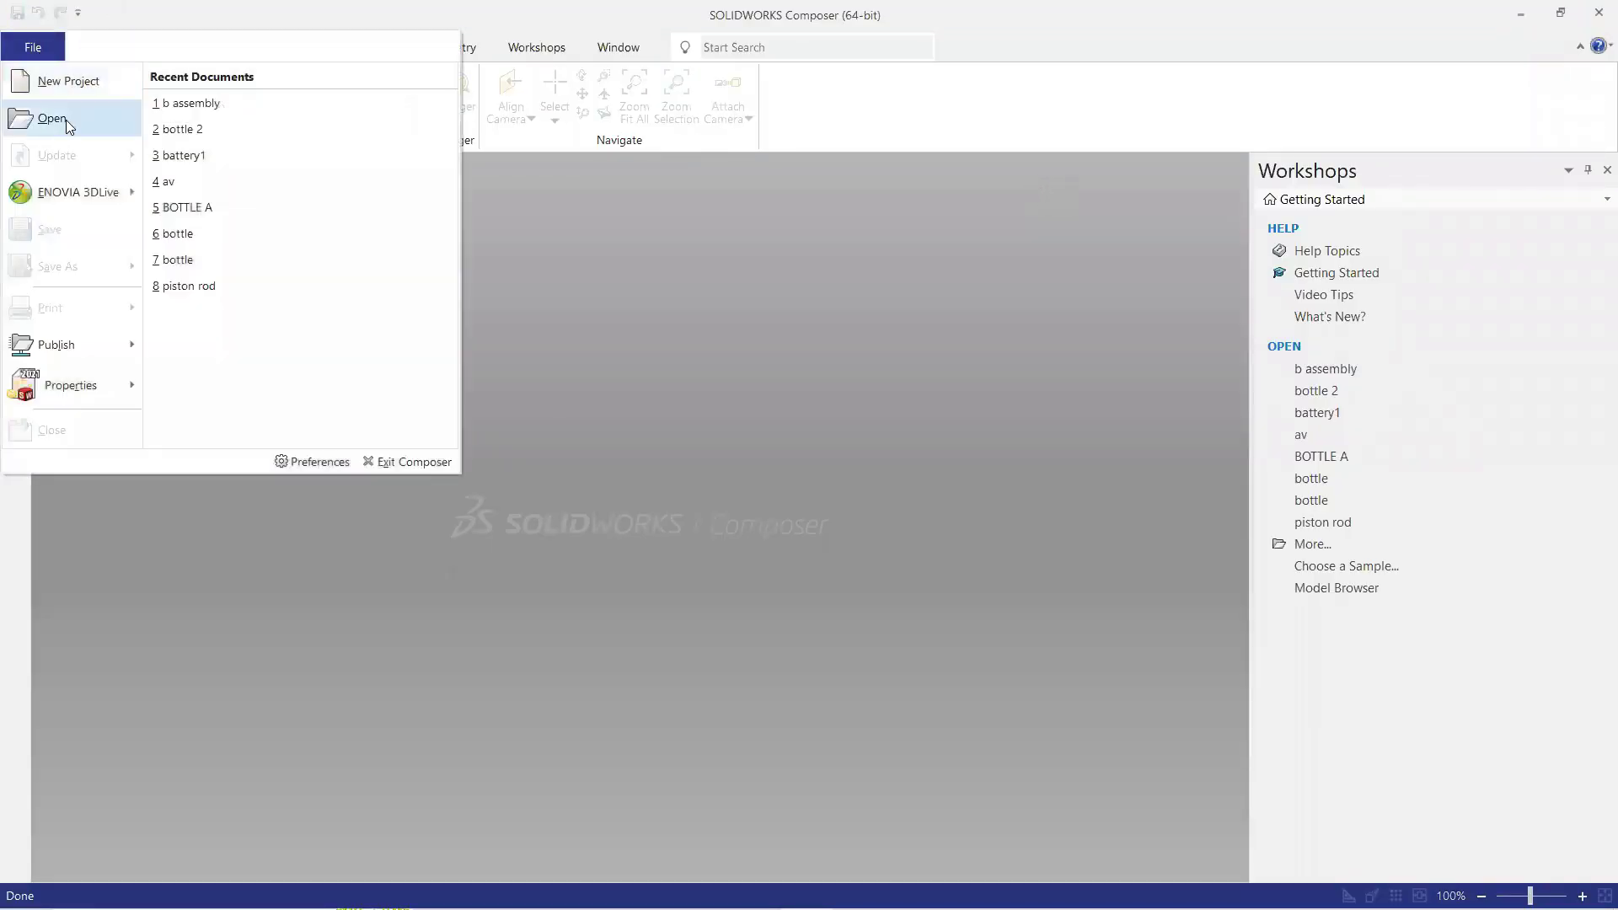
pyautogui.click(66, 119)
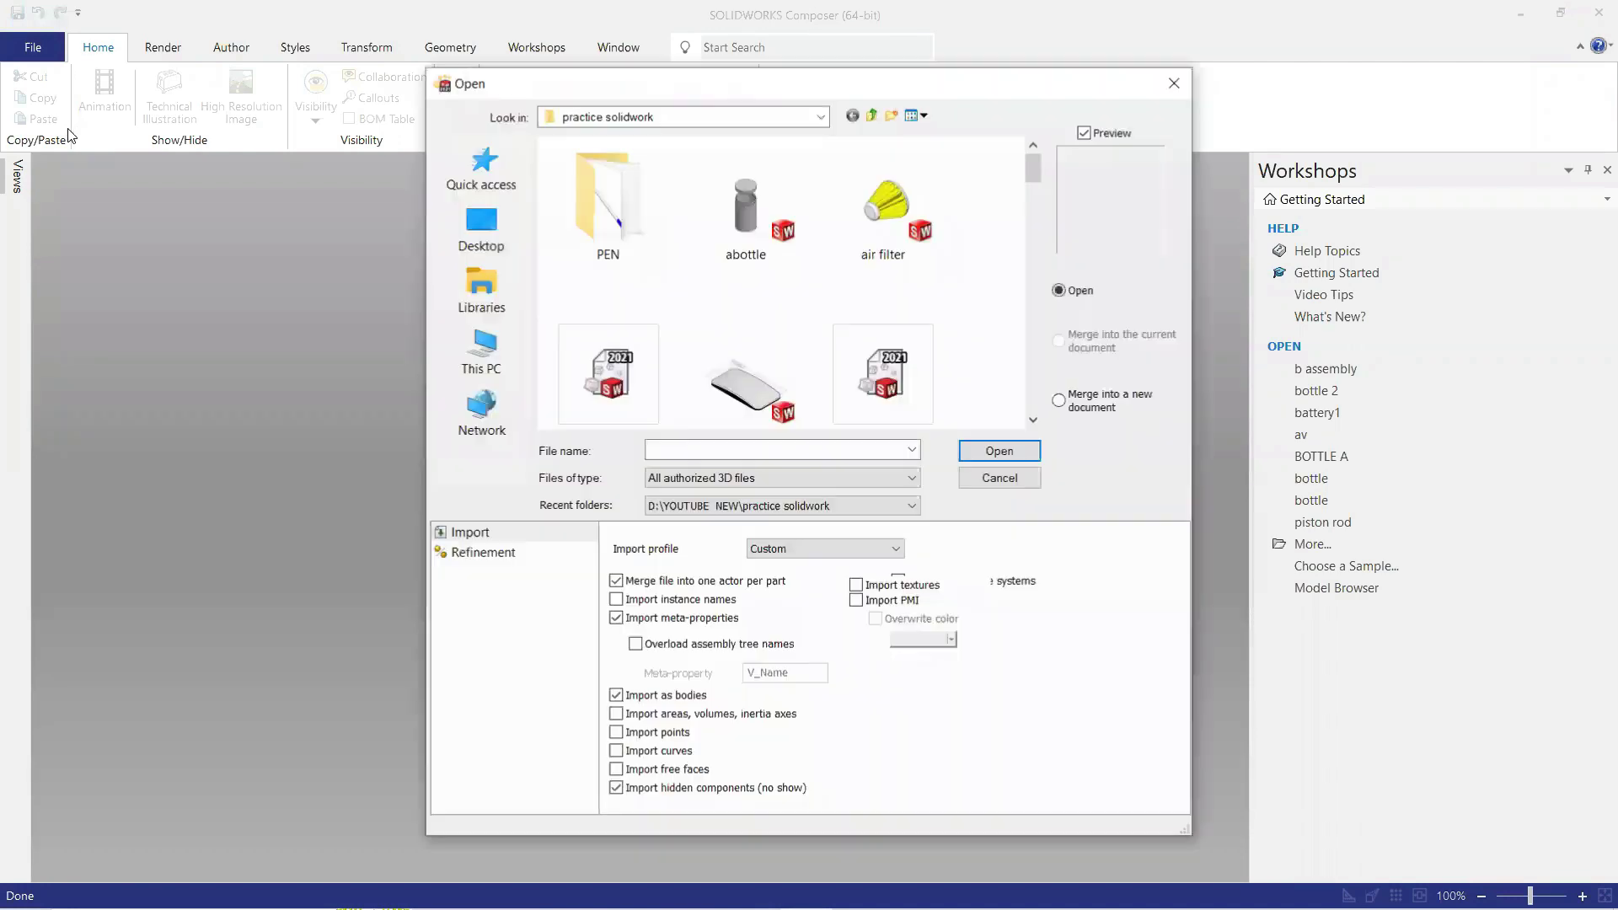
pyautogui.click(484, 227)
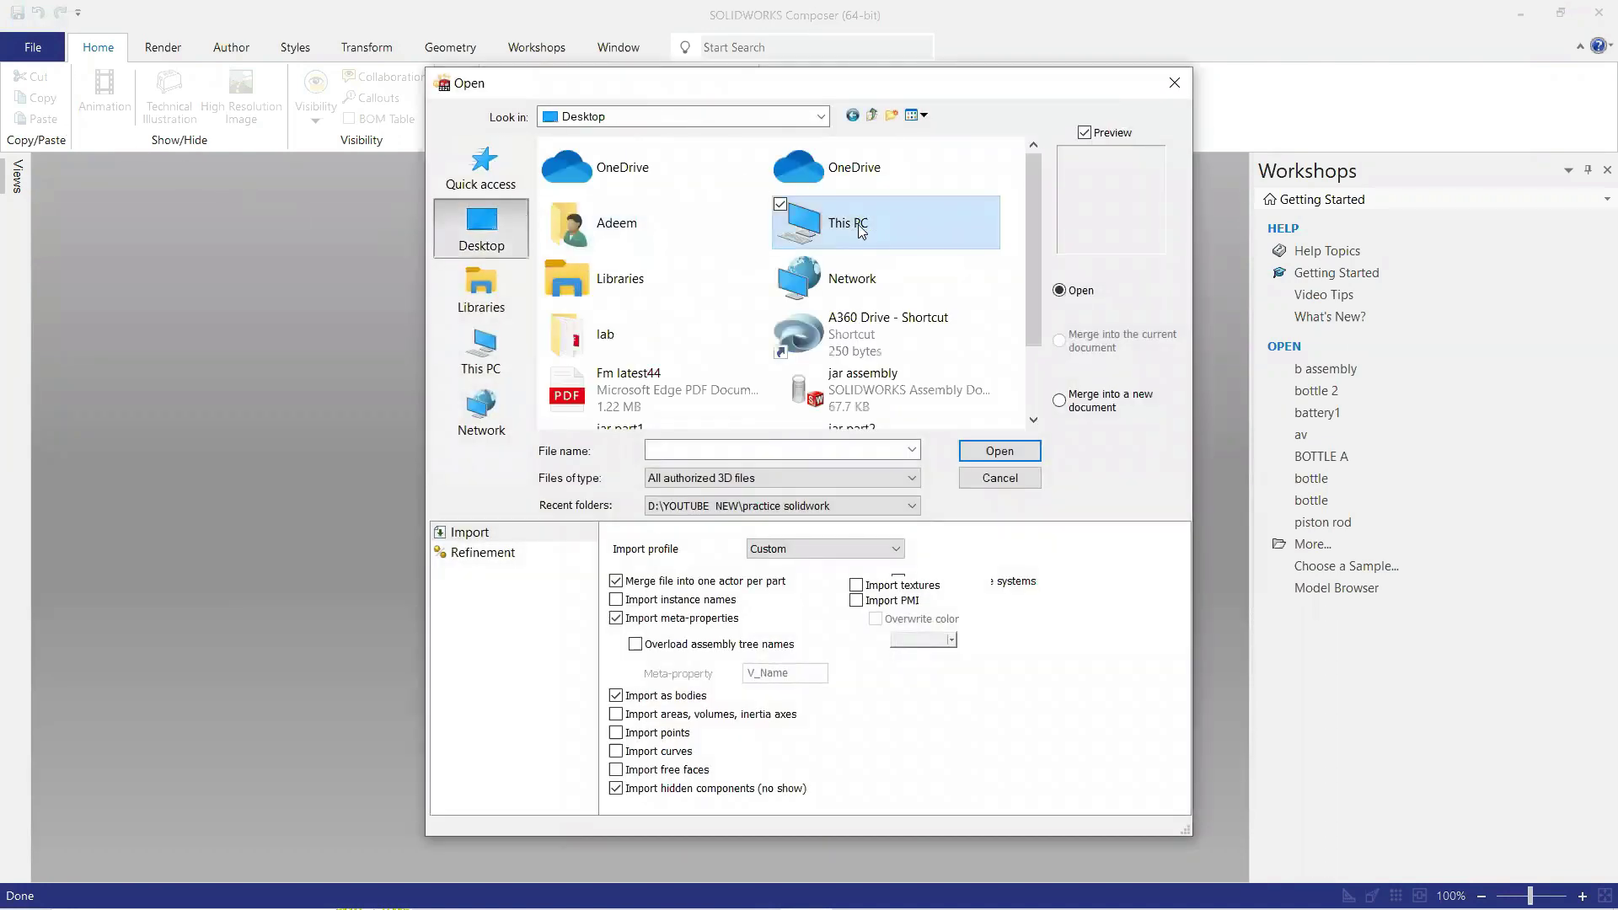
pyautogui.scroll(-1, 901, 254)
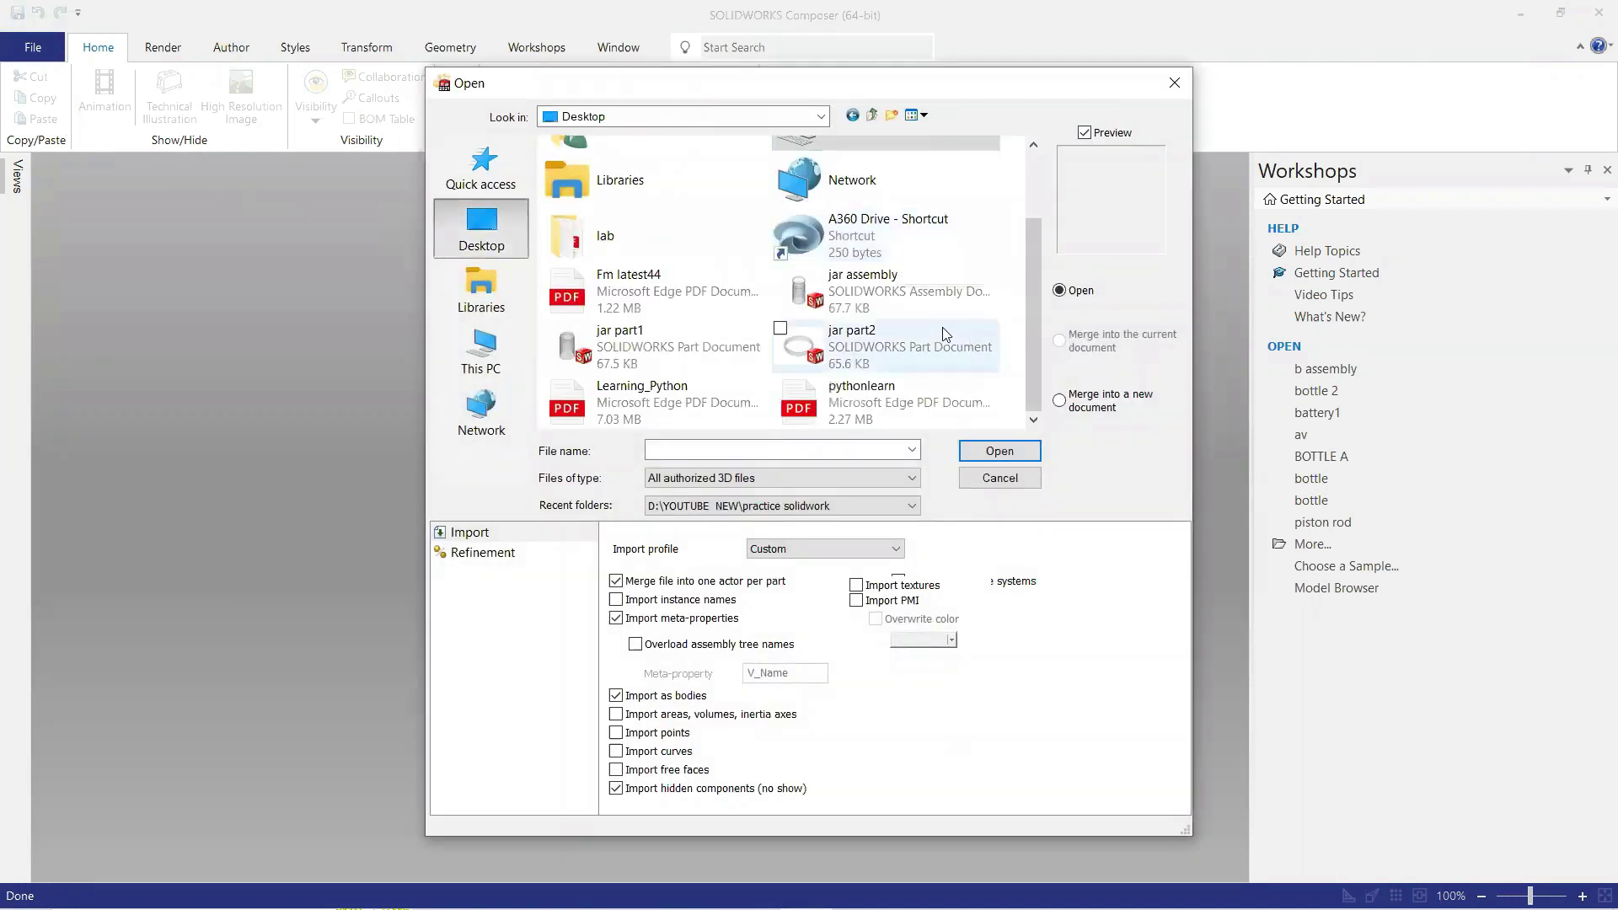
pyautogui.click(868, 287)
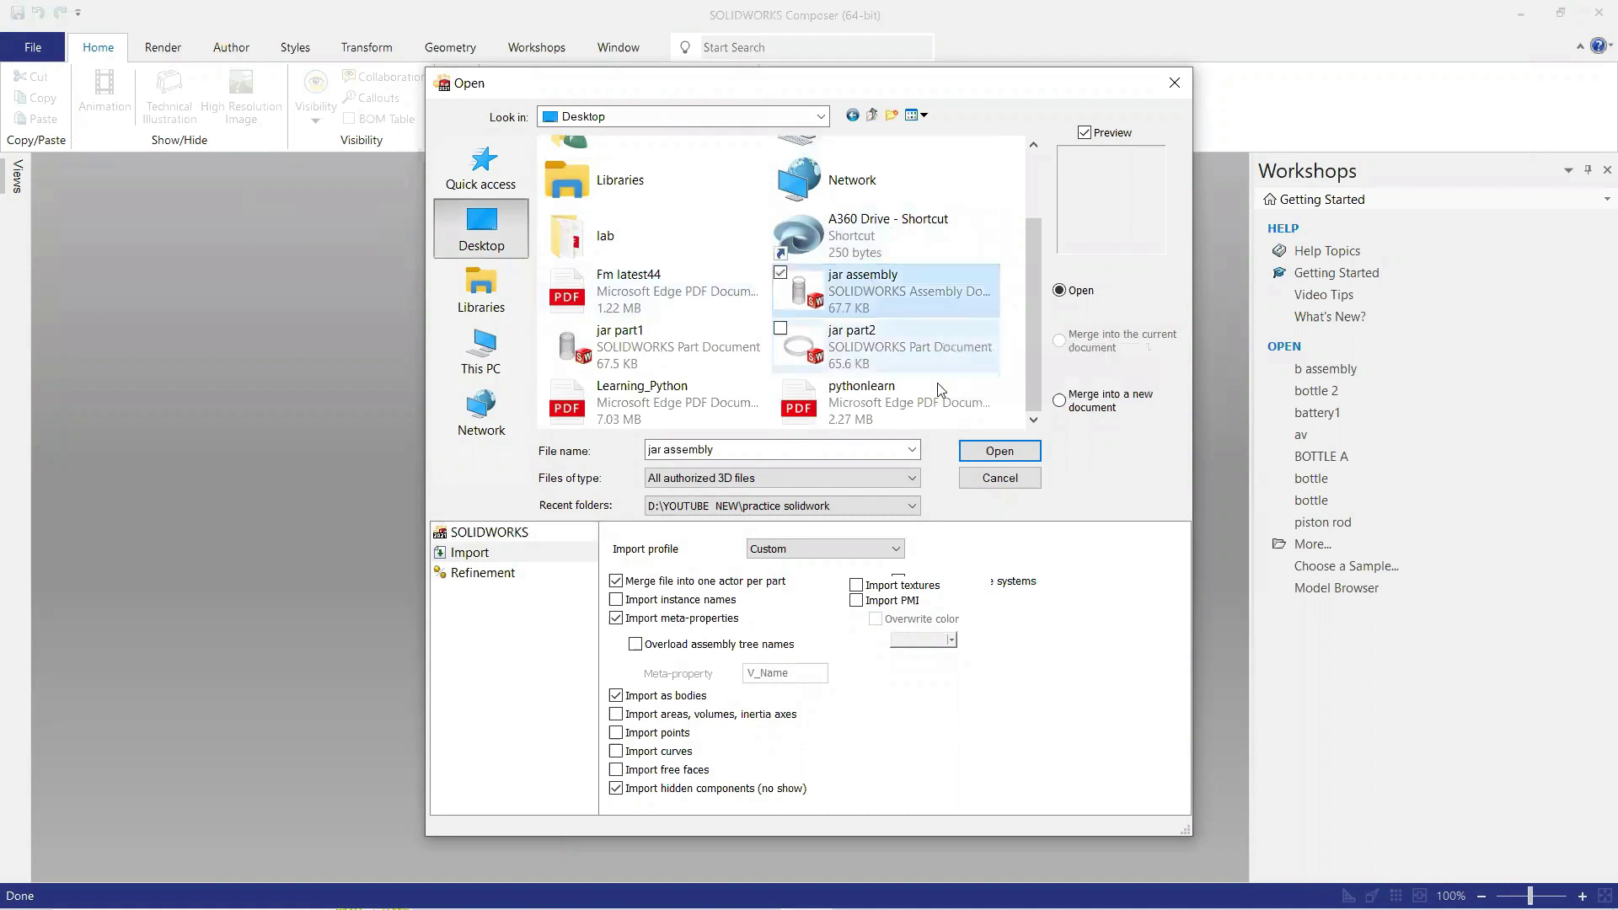
pyautogui.click(996, 460)
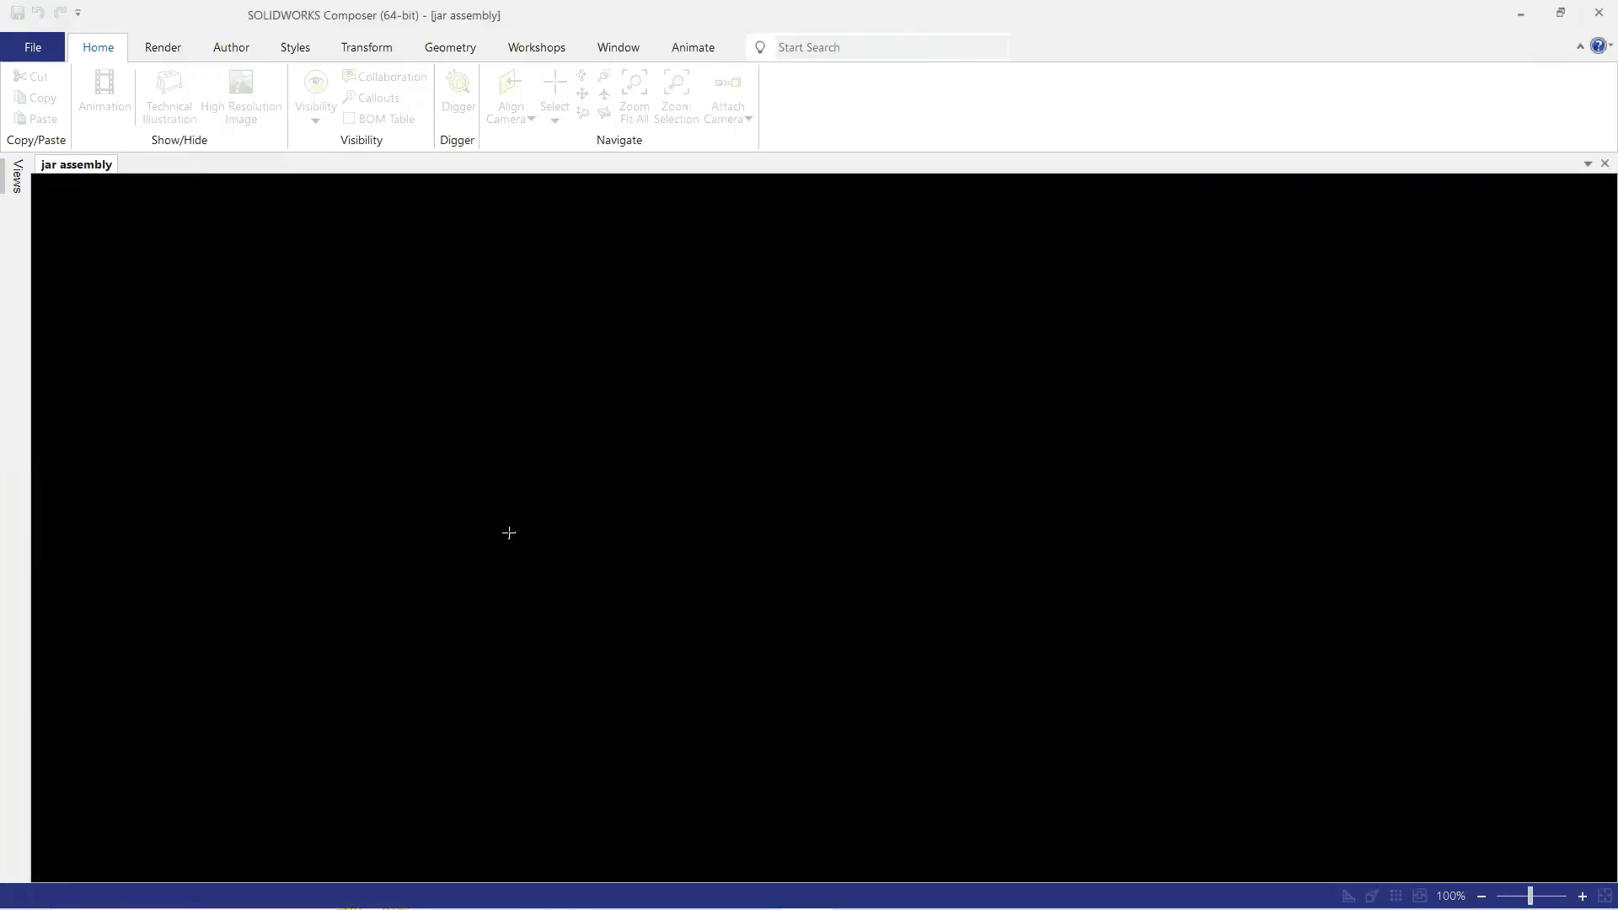
# - Turn on the ground shadow and the ground mirror effect under the jar
pyautogui.scroll(-2, 1025, 535)
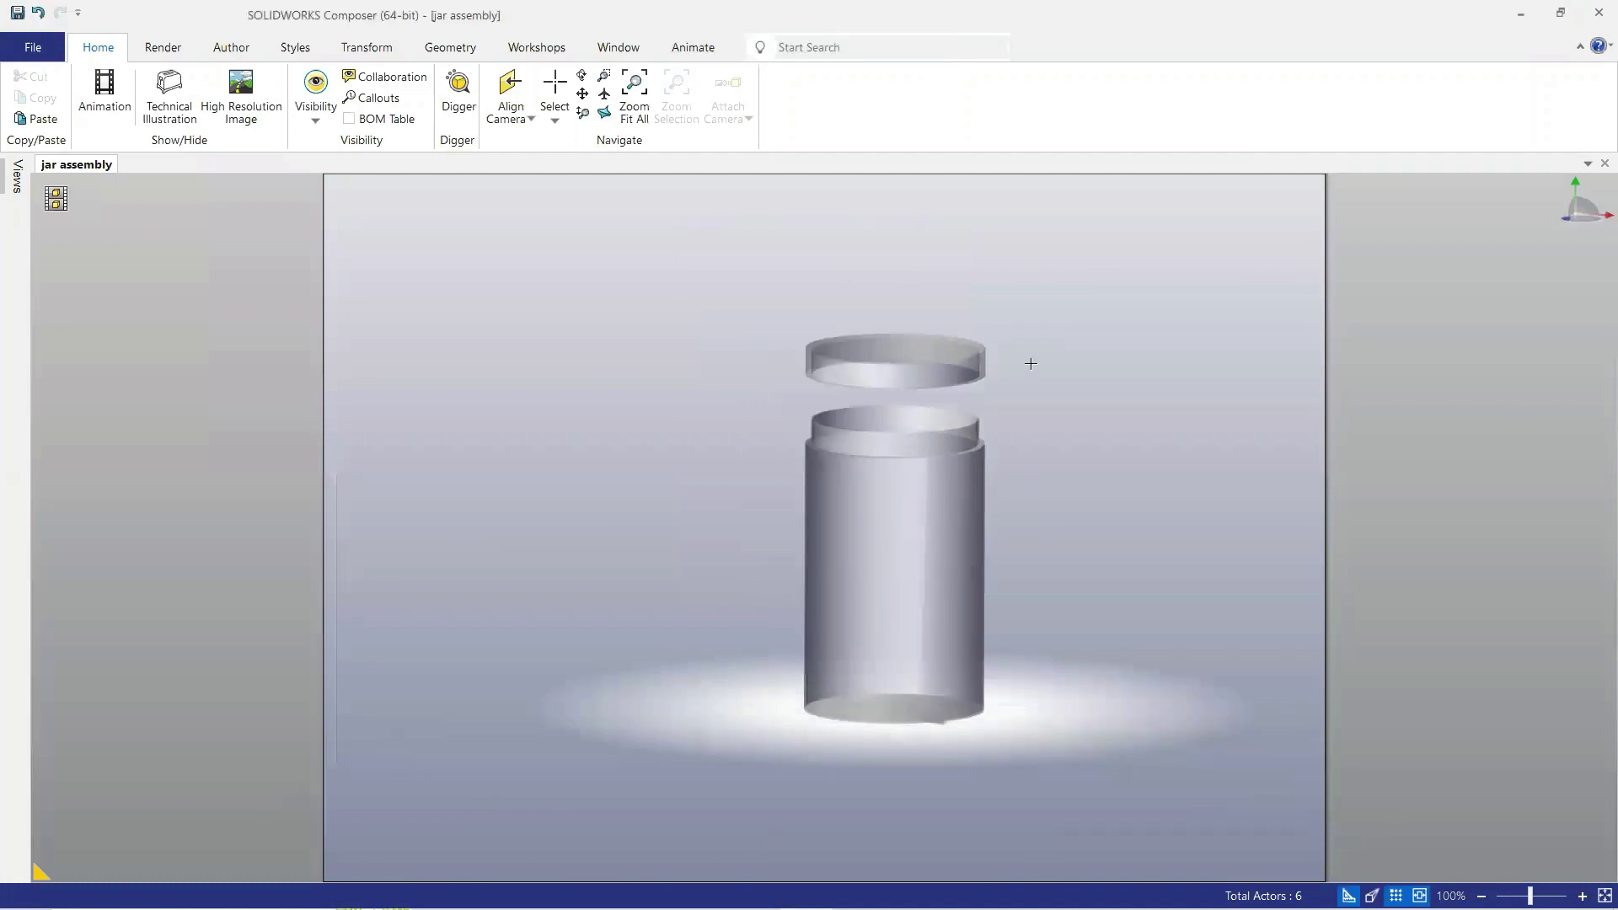
pyautogui.scroll(2, 1030, 363)
pyautogui.moveTo(1035, 533); pyautogui.dragTo(1125, 553, button='right')
pyautogui.moveTo(1125, 552); pyautogui.dragTo(1077, 542)
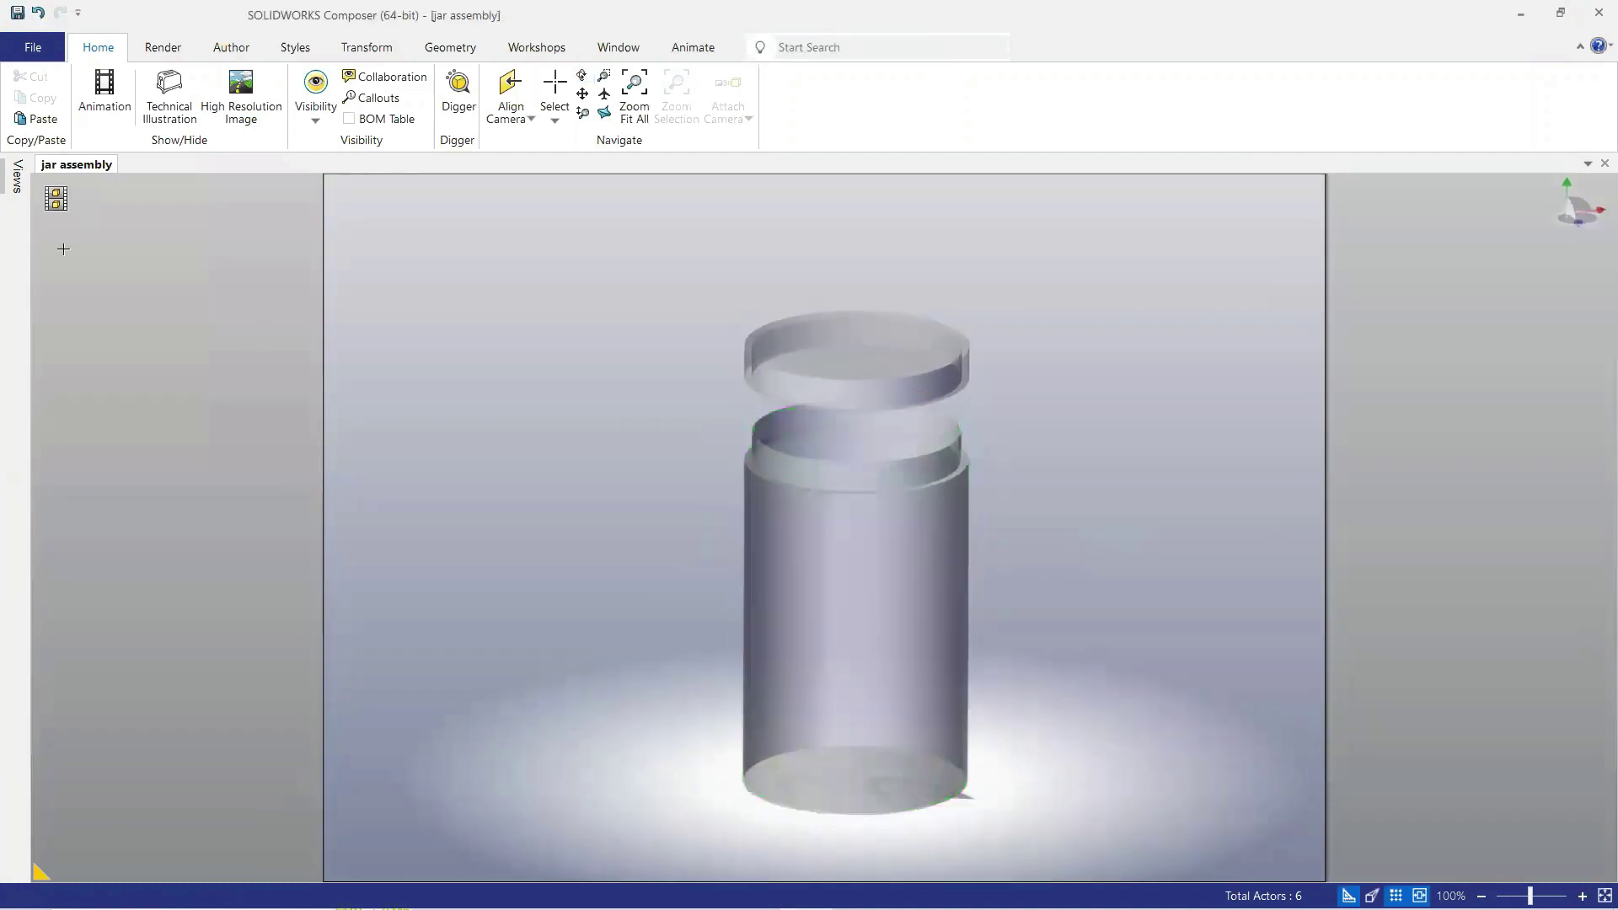
pyautogui.click(167, 51)
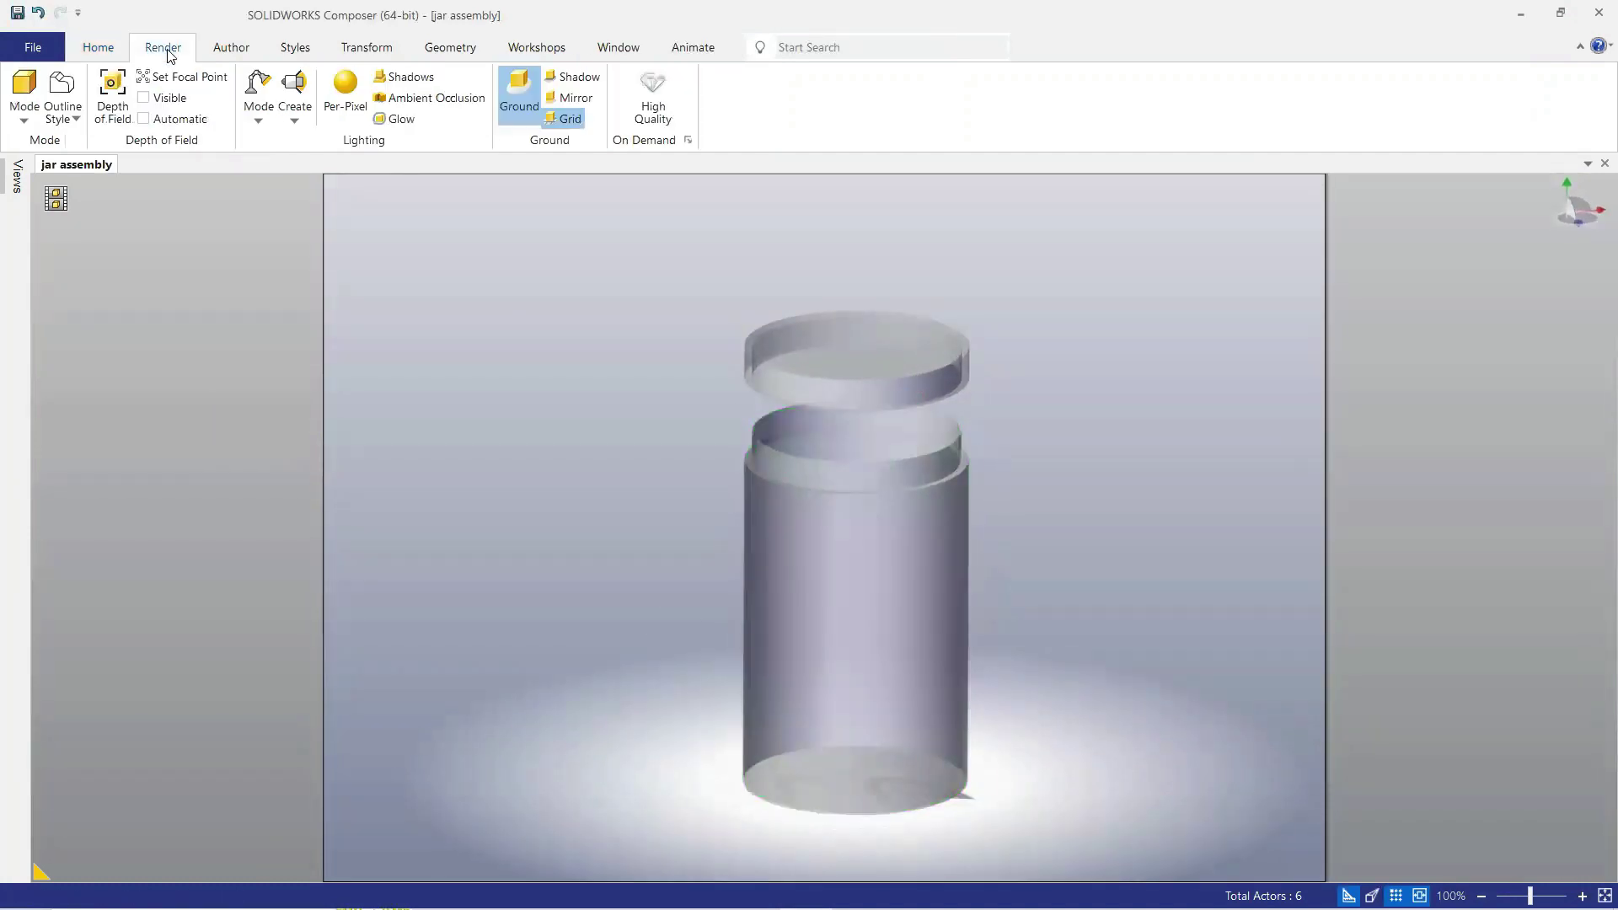
pyautogui.click(576, 98)
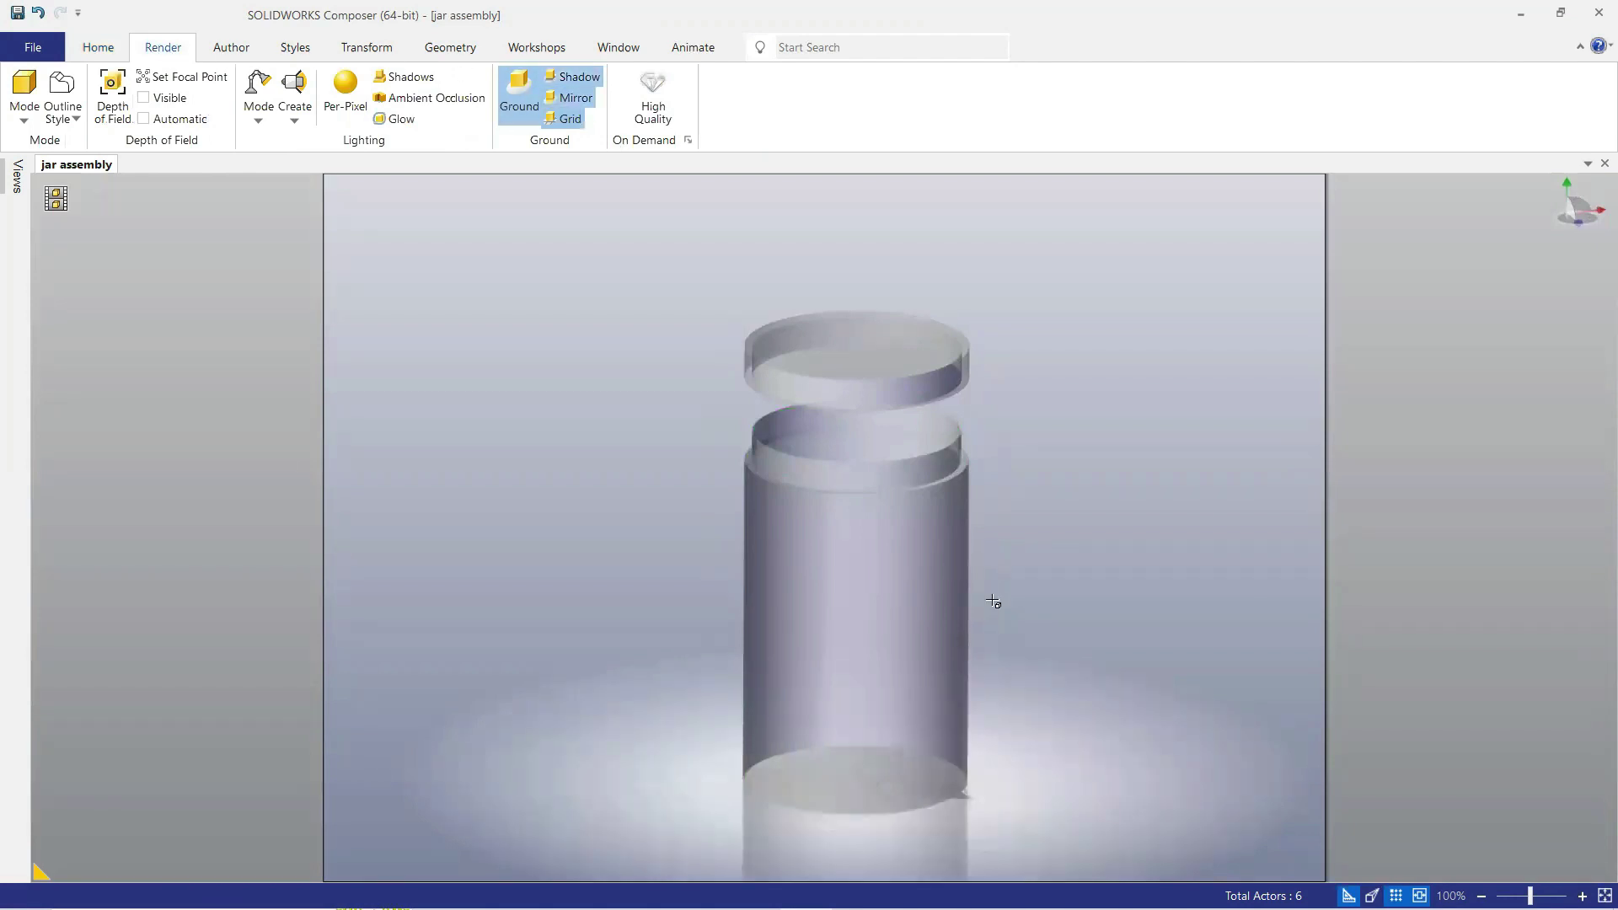
pyautogui.scroll(-2, 1077, 686)
pyautogui.scroll(2, 1104, 732)
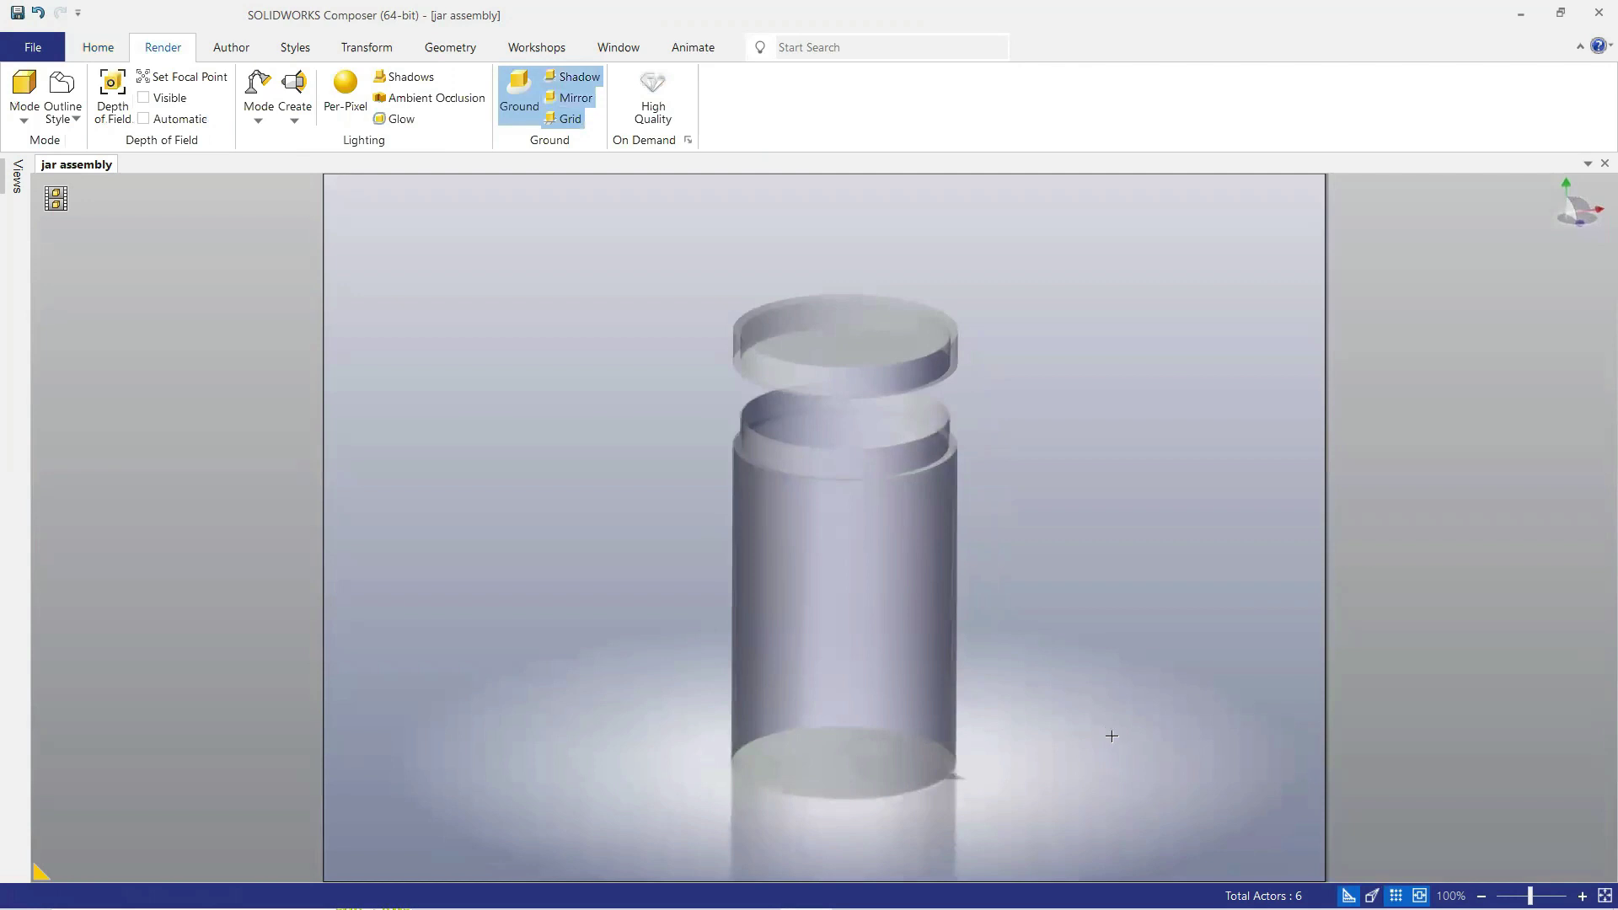
pyautogui.scroll(-2, 1096, 746)
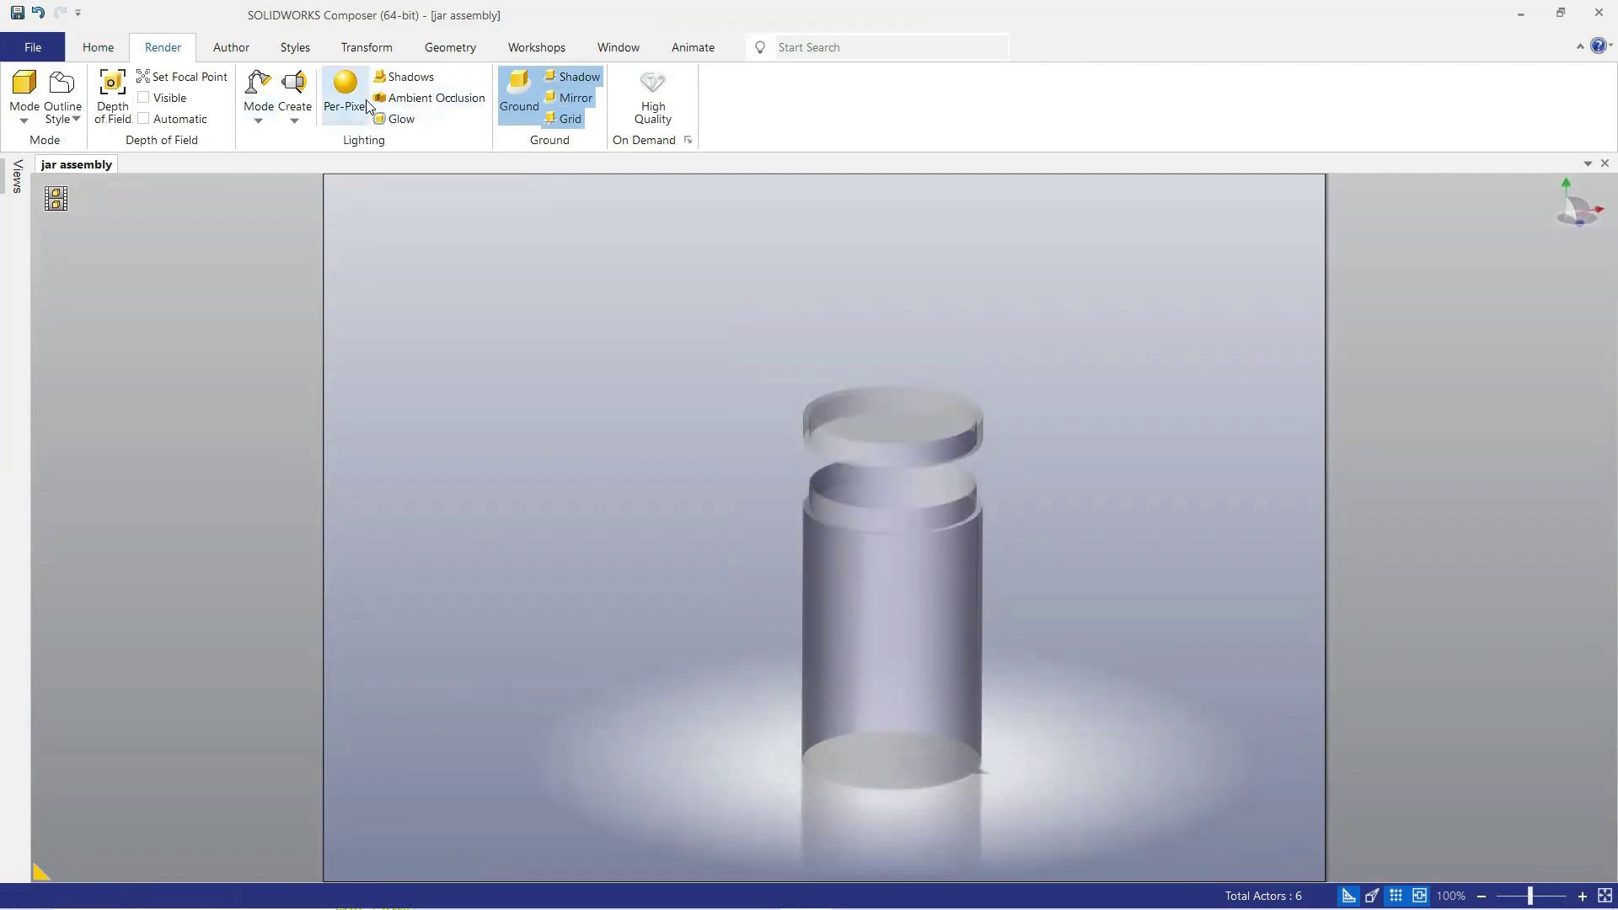
# - Choose another lighting mode for the scene and turn on per-pixel lighting
pyautogui.click(259, 120)
pyautogui.click(287, 249)
pyautogui.scroll(-1, 1204, 689)
pyautogui.scroll(2, 1204, 691)
pyautogui.moveTo(1063, 756); pyautogui.dragTo(1073, 766, button='right')
pyautogui.scroll(-1, 1073, 766)
pyautogui.moveTo(1068, 772); pyautogui.dragTo(1037, 758)
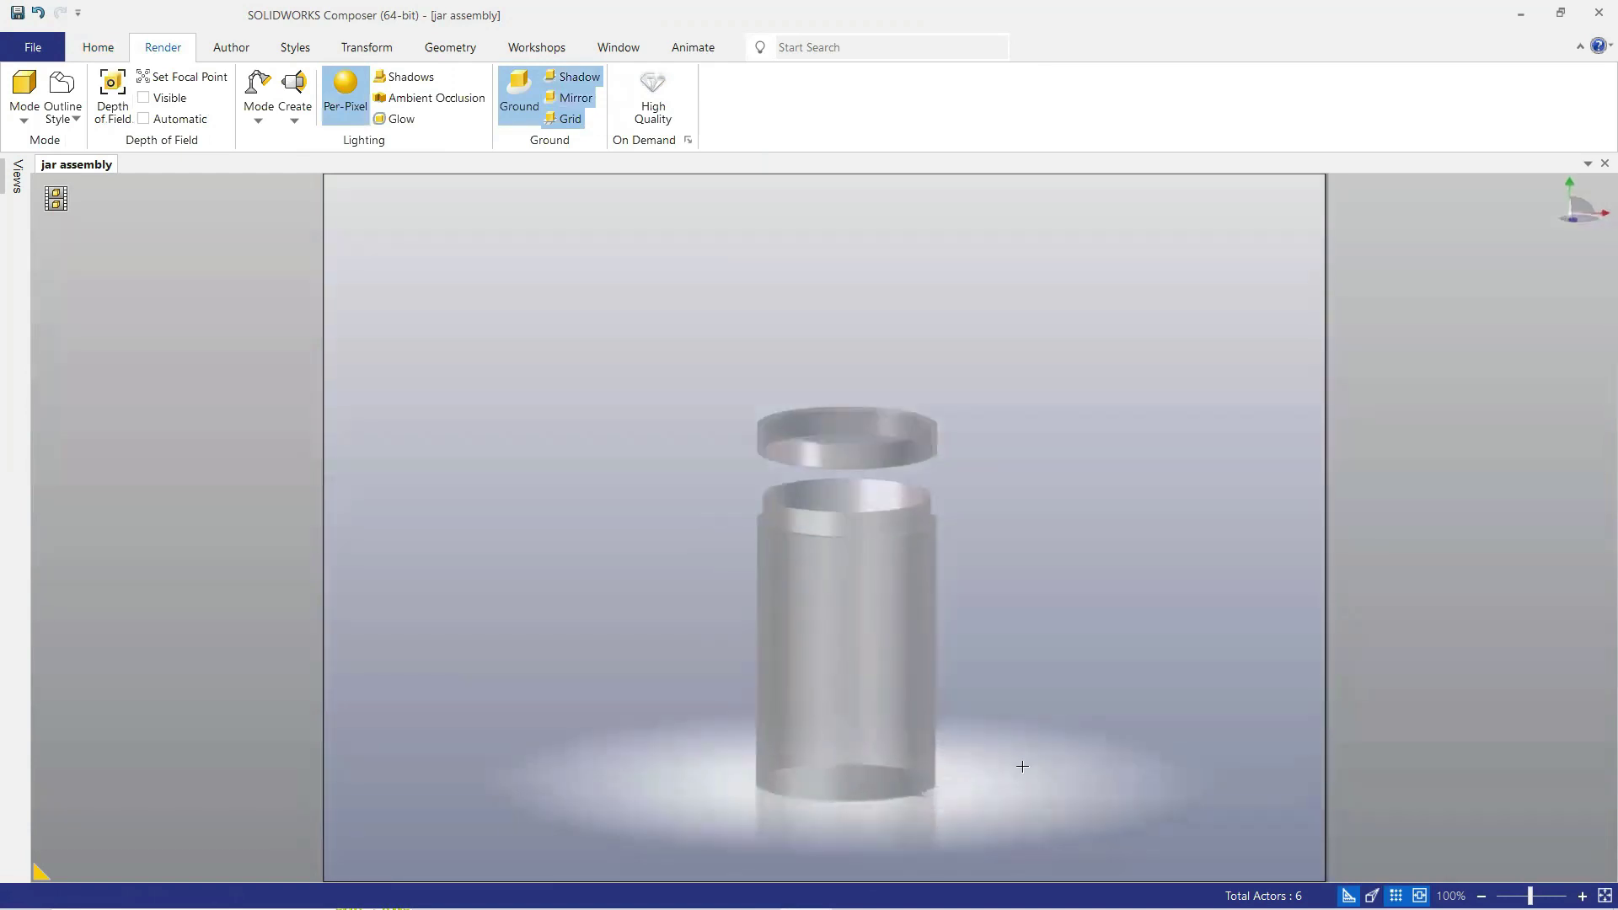
# - Turn on ambient occlusion in the scene's lighting
pyautogui.click(414, 101)
pyautogui.click(417, 104)
pyautogui.moveTo(632, 286); pyautogui.dragTo(629, 279, button='right')
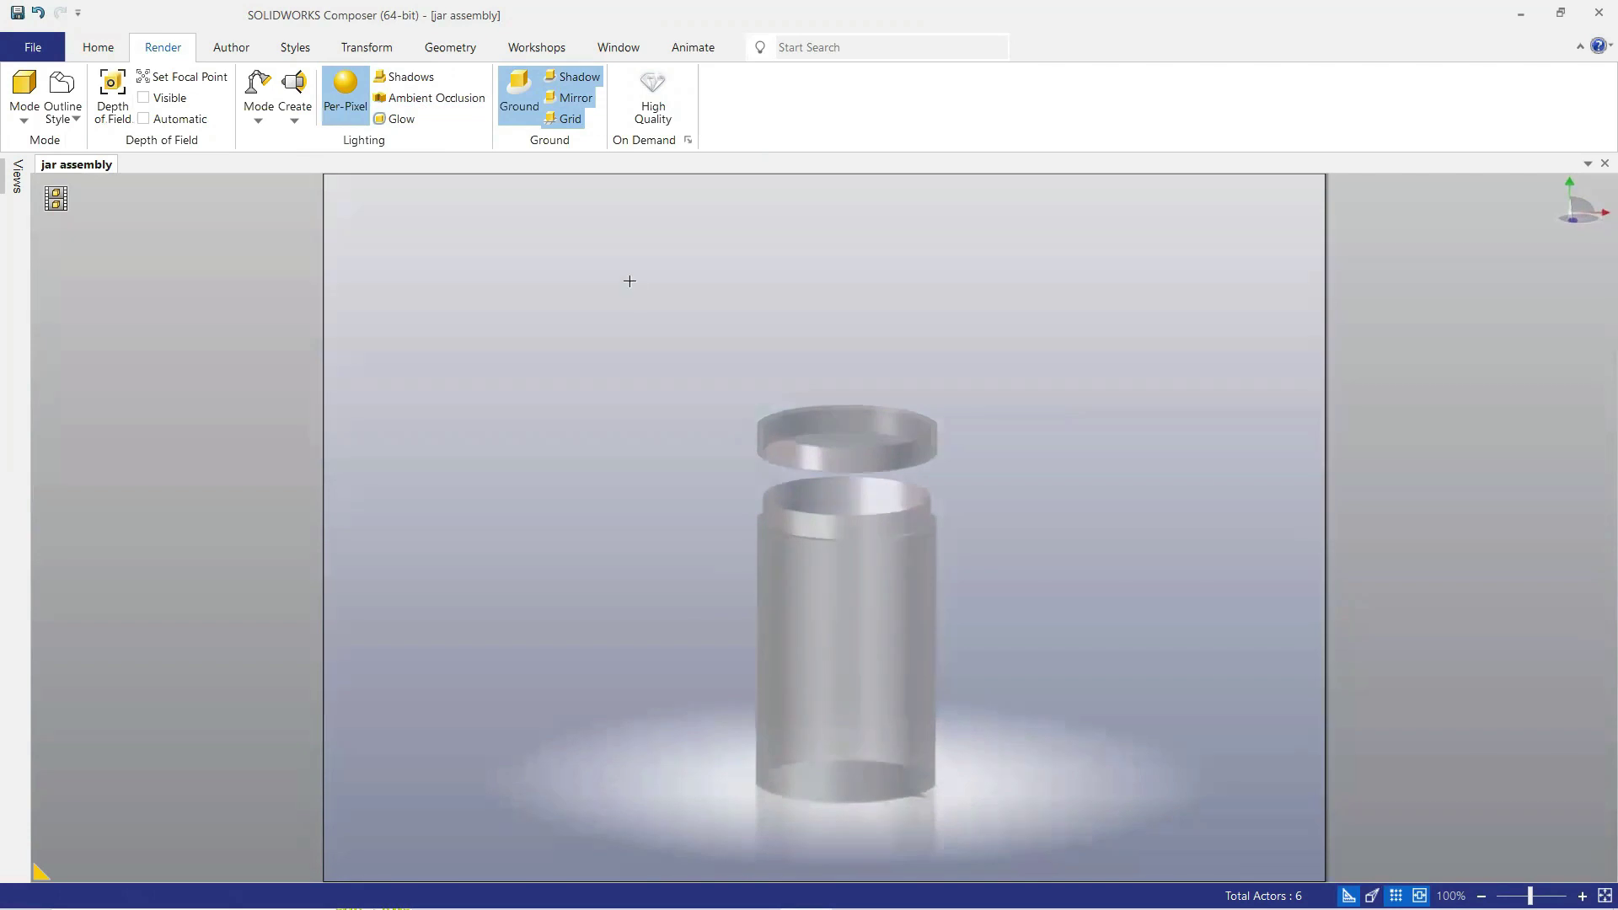
pyautogui.click(443, 102)
pyautogui.moveTo(571, 351); pyautogui.dragTo(585, 363, button='right')
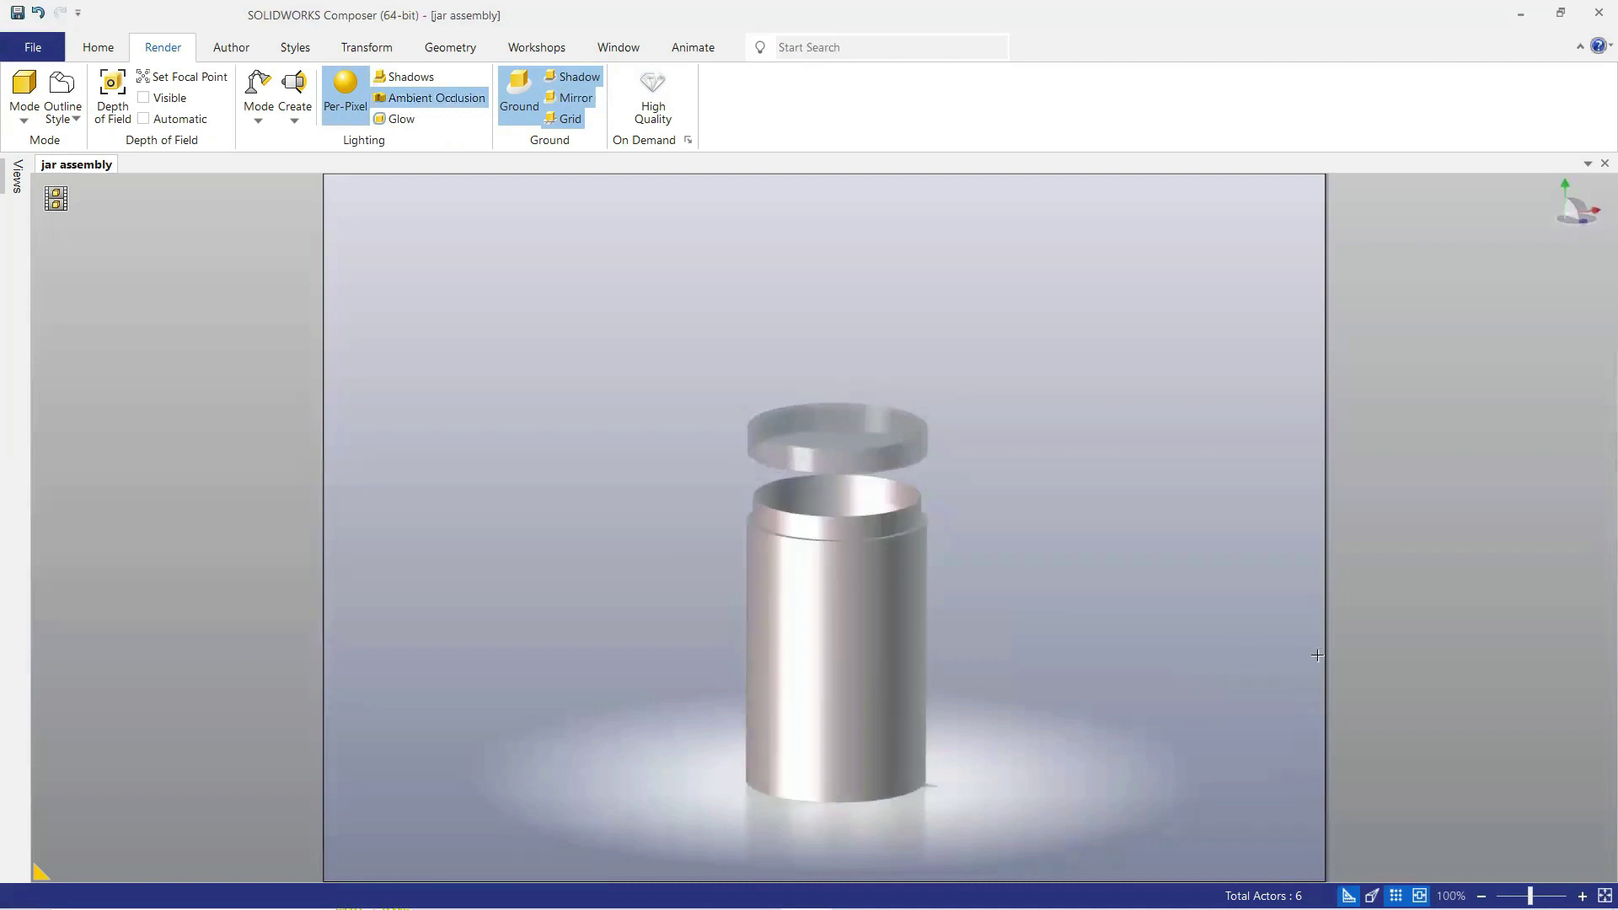
# - Examine the rendered jar and lid from several angles and distances, comparing the glass and its ground reflection
pyautogui.moveTo(1273, 673); pyautogui.dragTo(1211, 689, button='right')
pyautogui.moveTo(1212, 689); pyautogui.dragTo(1213, 694)
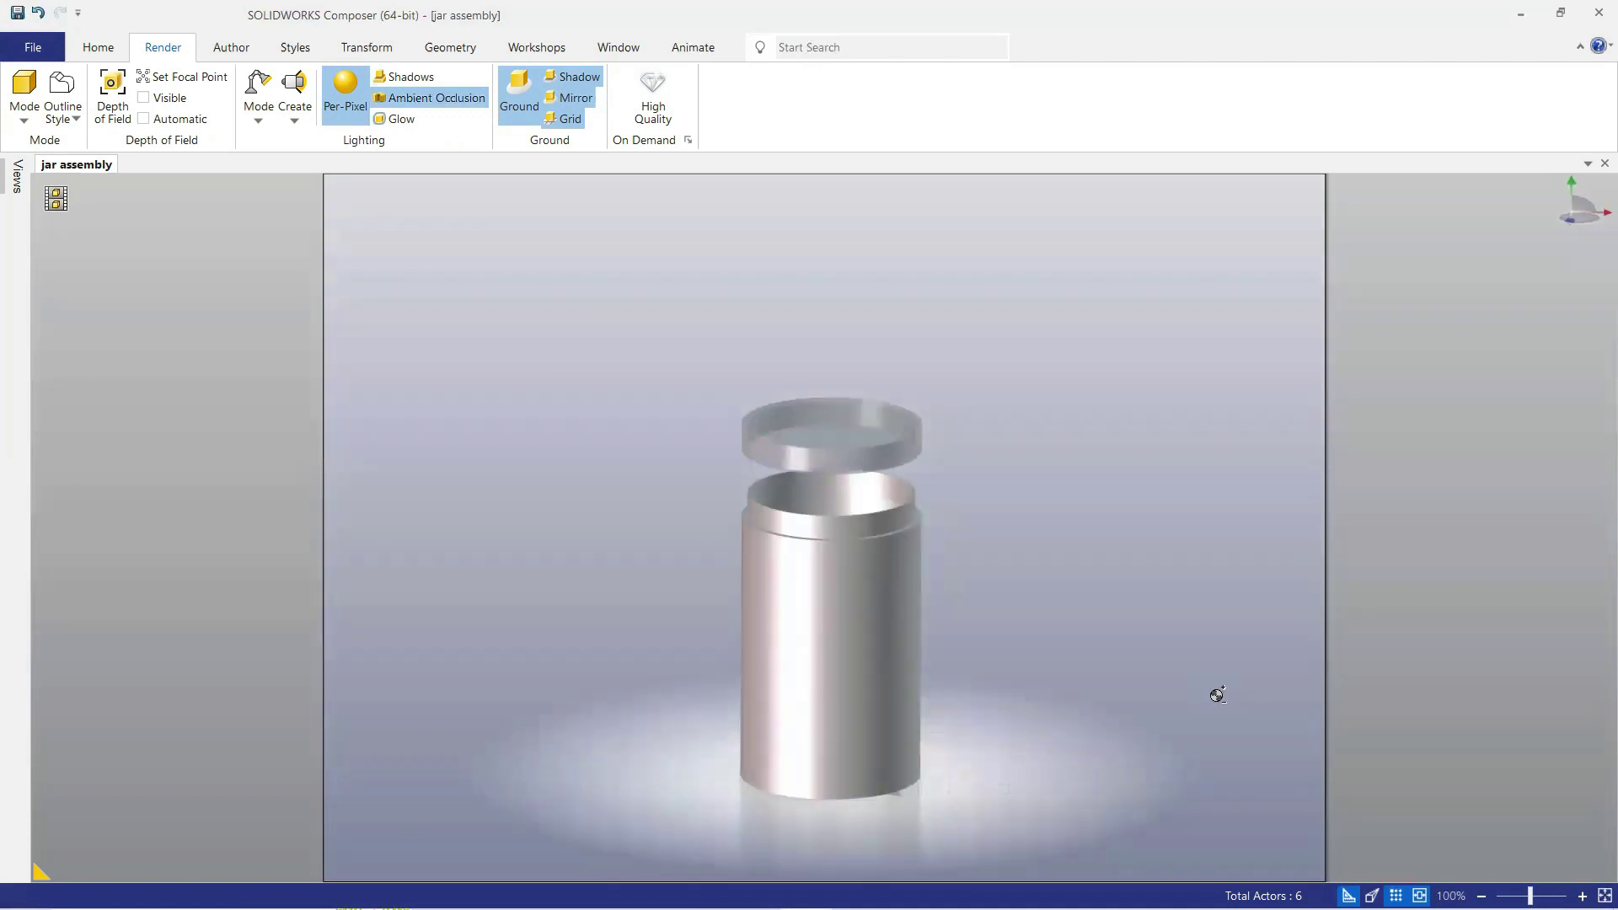
pyautogui.scroll(-1, 1217, 695)
pyautogui.scroll(1, 1218, 713)
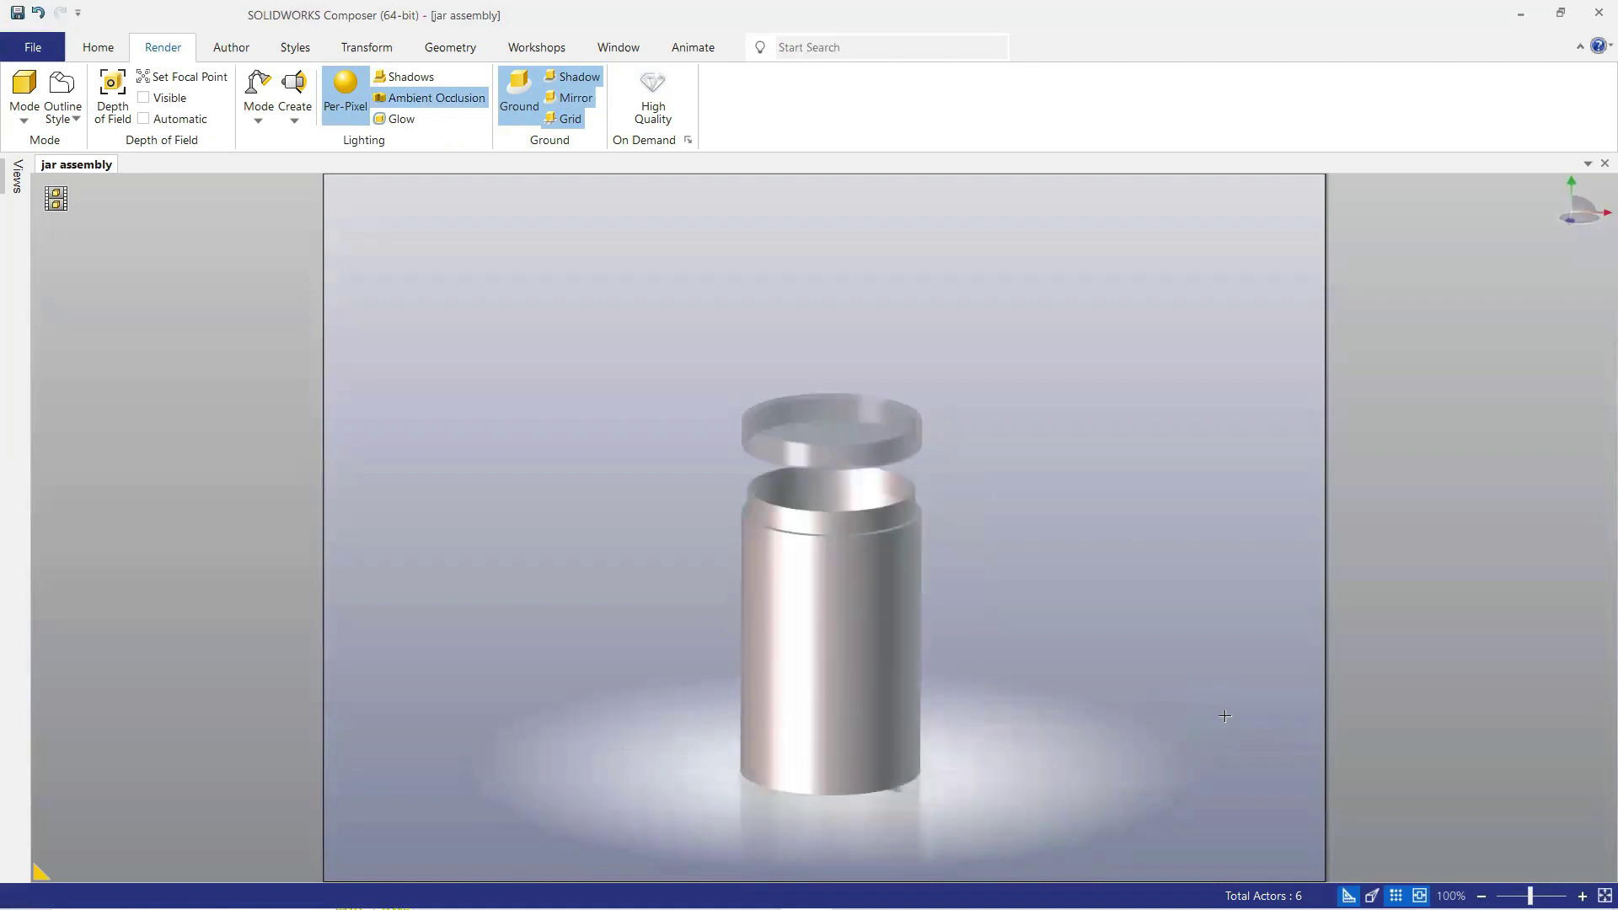
pyautogui.scroll(-1, 1226, 715)
pyautogui.scroll(1, 1226, 715)
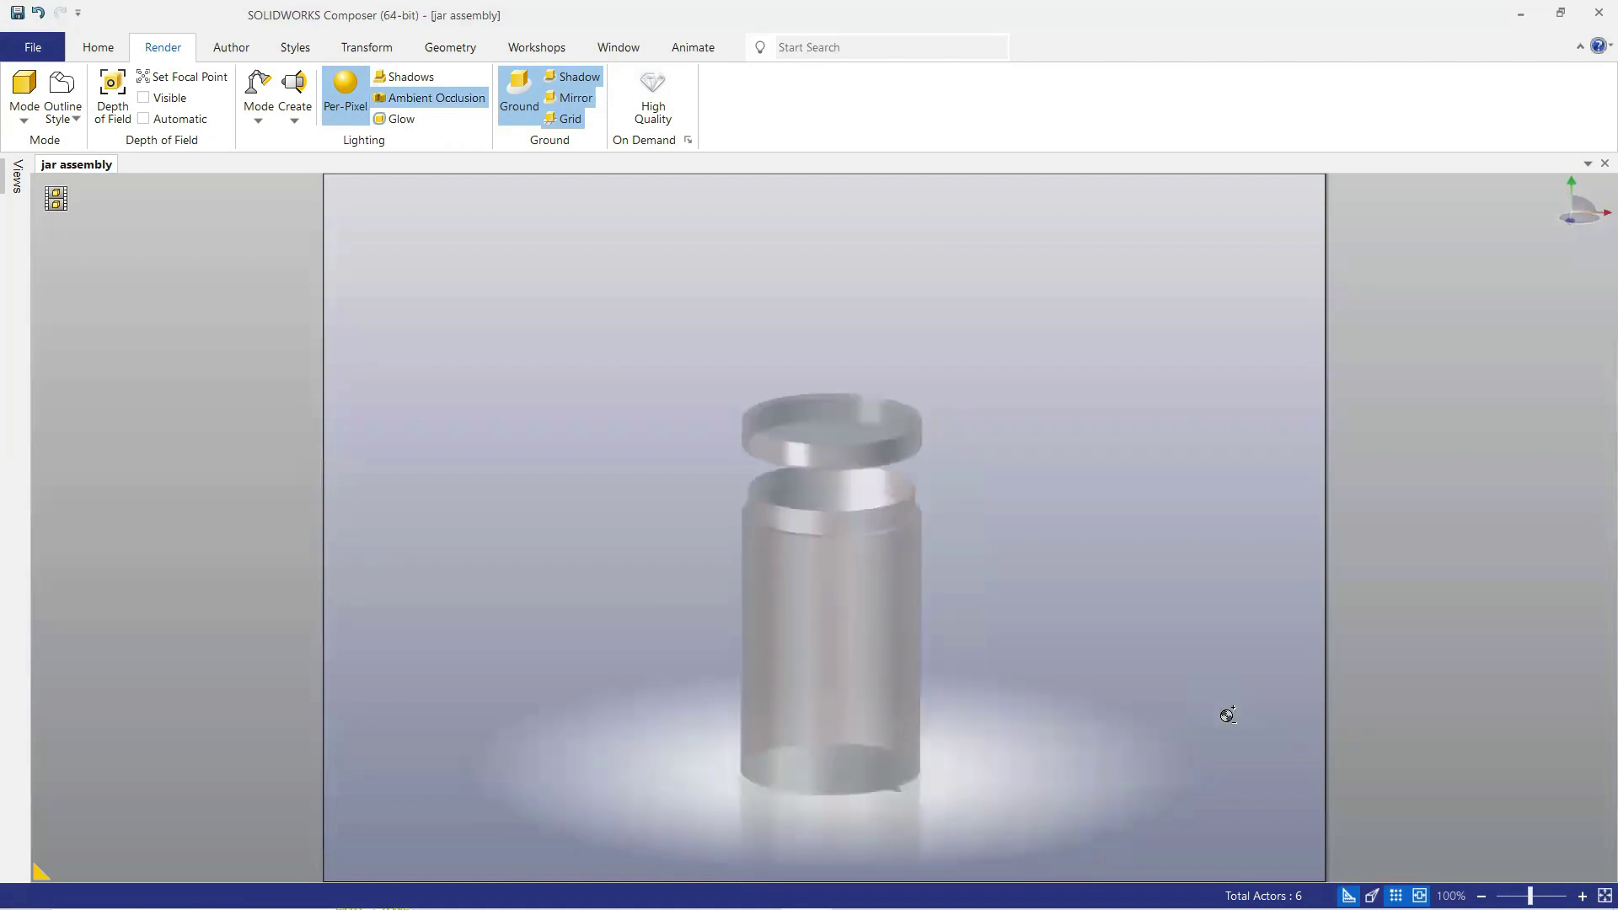
pyautogui.scroll(-1, 1227, 715)
pyautogui.scroll(1, 1227, 716)
pyautogui.moveTo(1223, 713); pyautogui.dragTo(1149, 708)
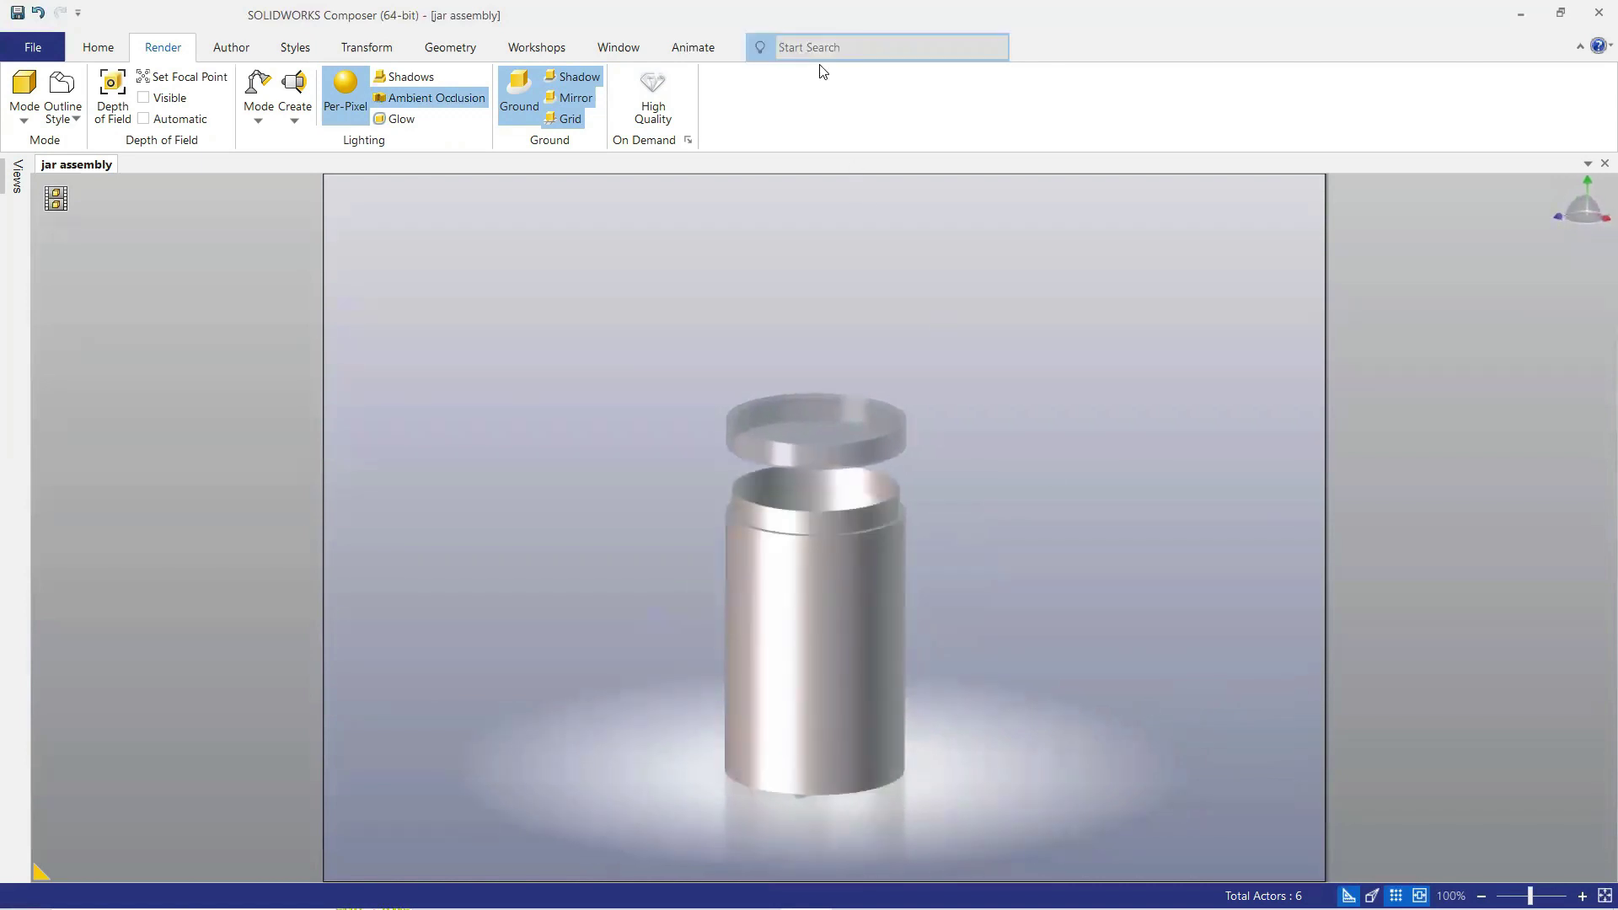